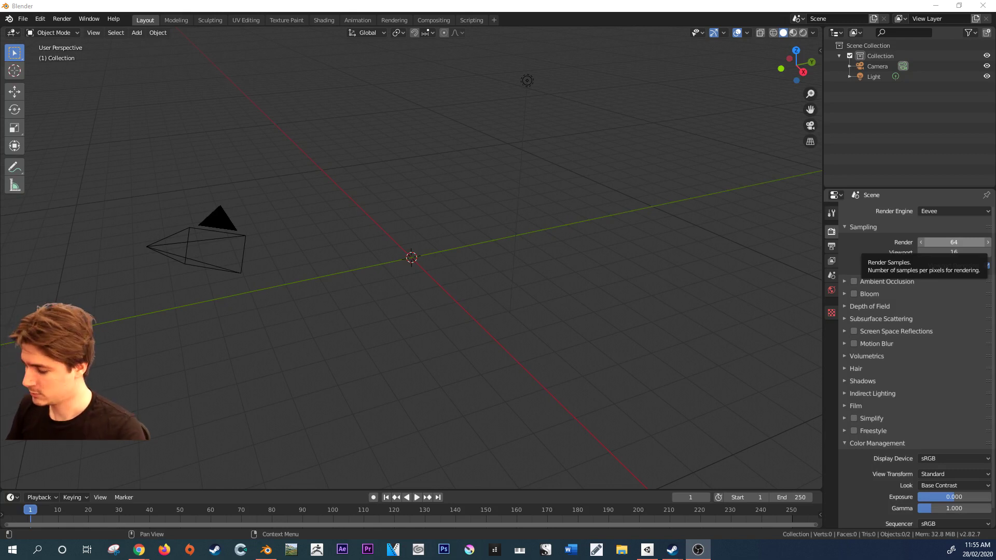
- Start a new 2D Animation file and discard the unsaved untitled scene
left_click(24, 19)
mouse_move(52, 32)
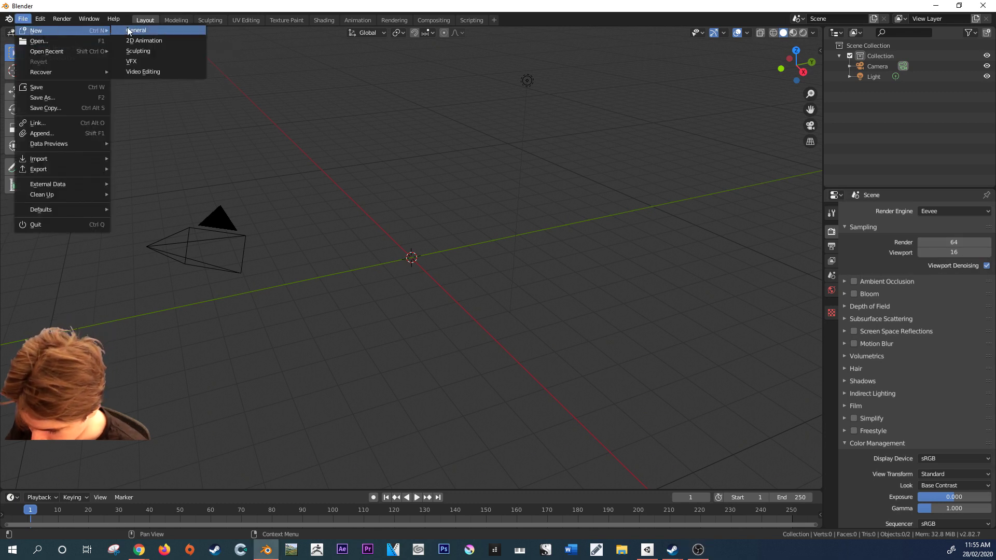
left_click(158, 41)
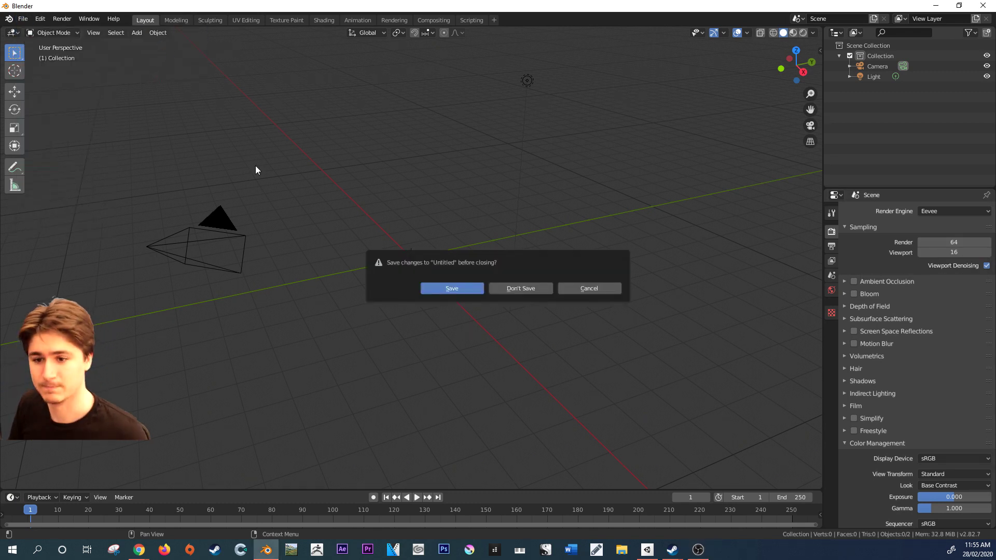
left_click(525, 289)
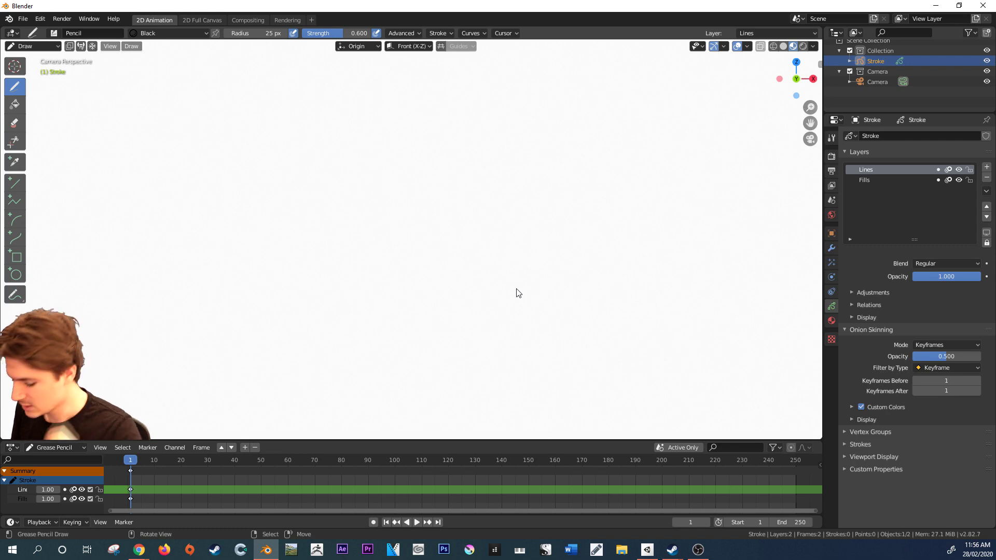
mouse_move(215, 209)
left_mouse_down()
mouse_move(265, 159)
mouse_move(312, 258)
mouse_move(403, 177)
mouse_move(424, 230)
mouse_move(458, 261)
mouse_move(548, 227)
mouse_move(567, 267)
left_mouse_up()
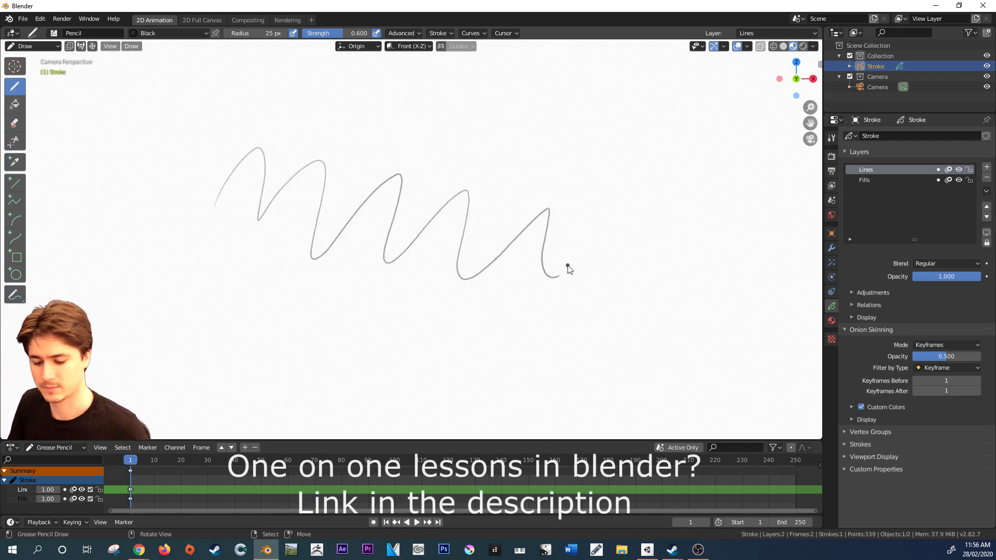
key("ctrl+z")
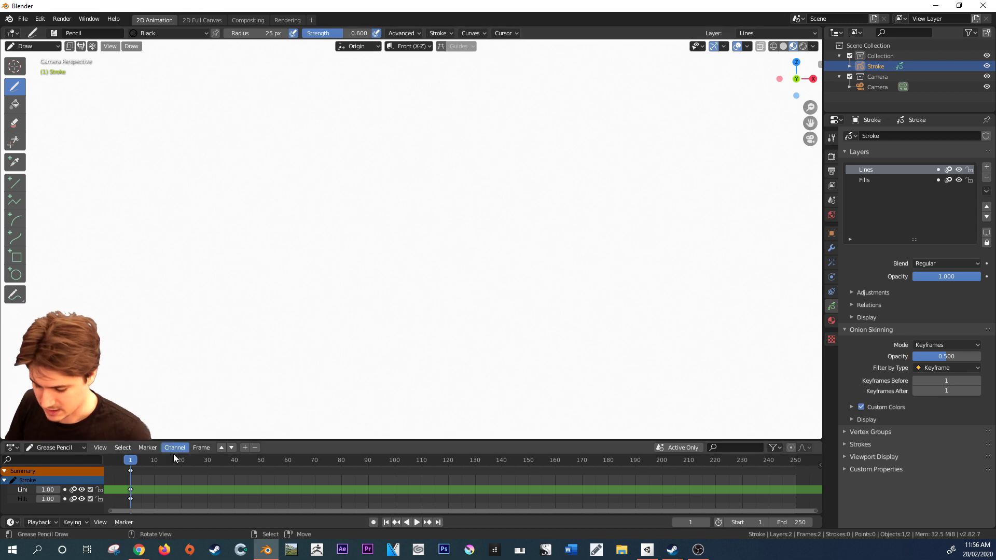
mouse_move(140, 464)
left_mouse_down()
mouse_move(283, 464)
mouse_move(126, 470)
left_mouse_up()
key("space")
key("space")
mouse_move(248, 242)
left_mouse_down()
mouse_move(392, 188)
mouse_move(592, 238)
left_mouse_up()
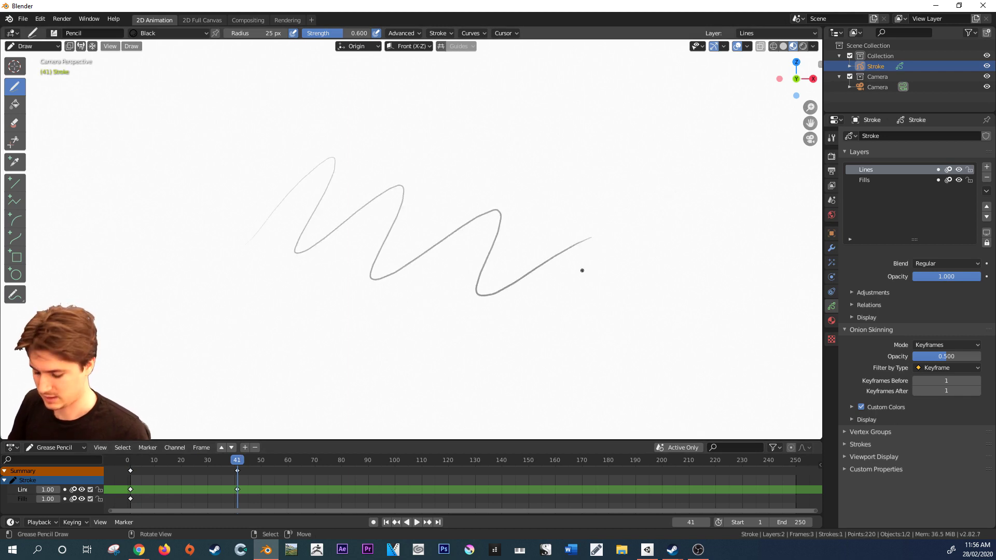
mouse_move(236, 459)
left_mouse_down()
mouse_move(141, 475)
mouse_move(187, 469)
left_mouse_up()
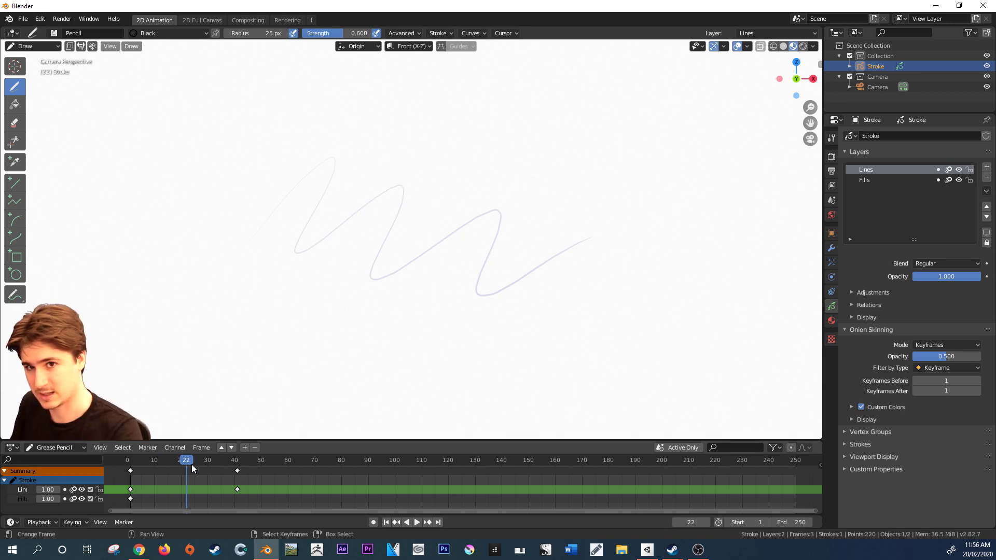
left_click_drag(192, 464, 237, 457)
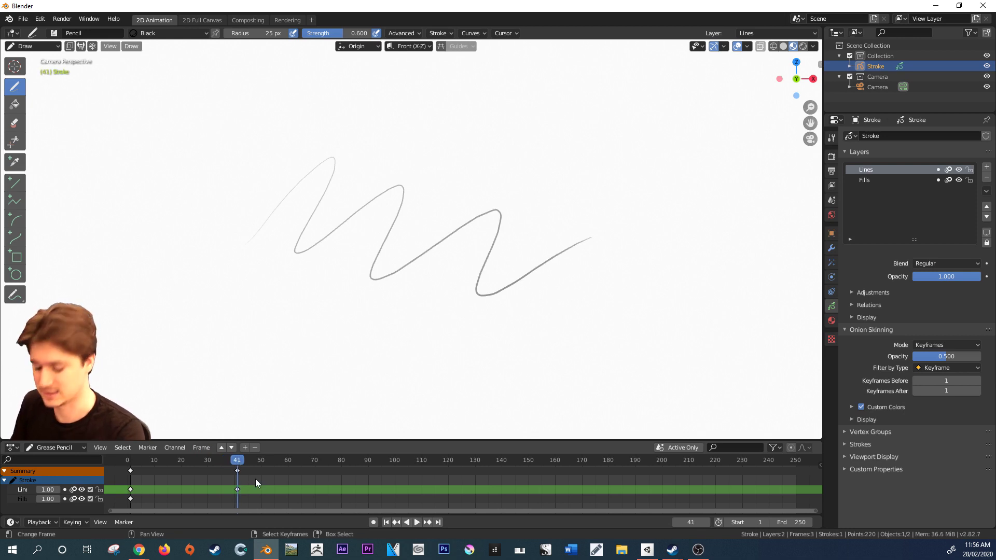
key("Delete")
key("shift+Left")
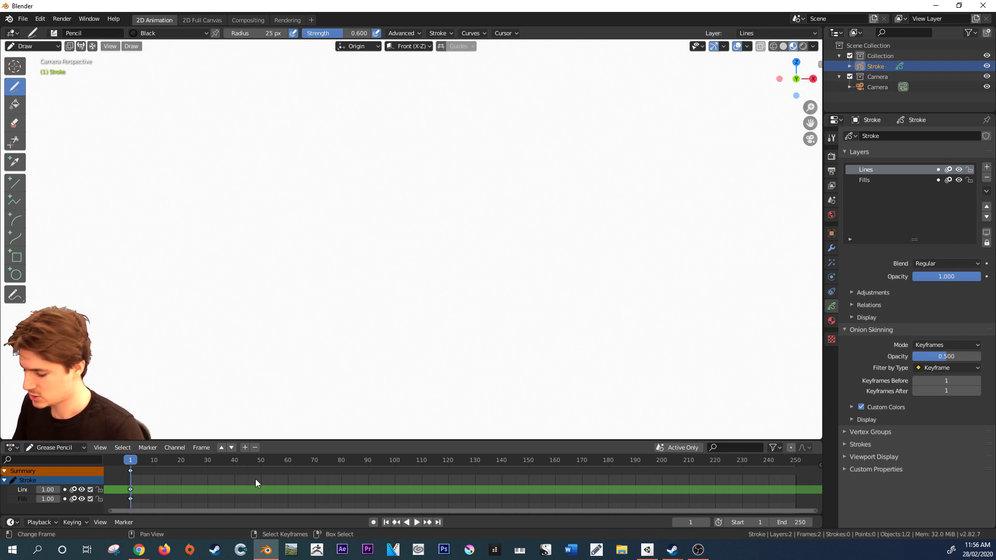
- Rename the Lines layer to 'Draft'
double_click(871, 171)
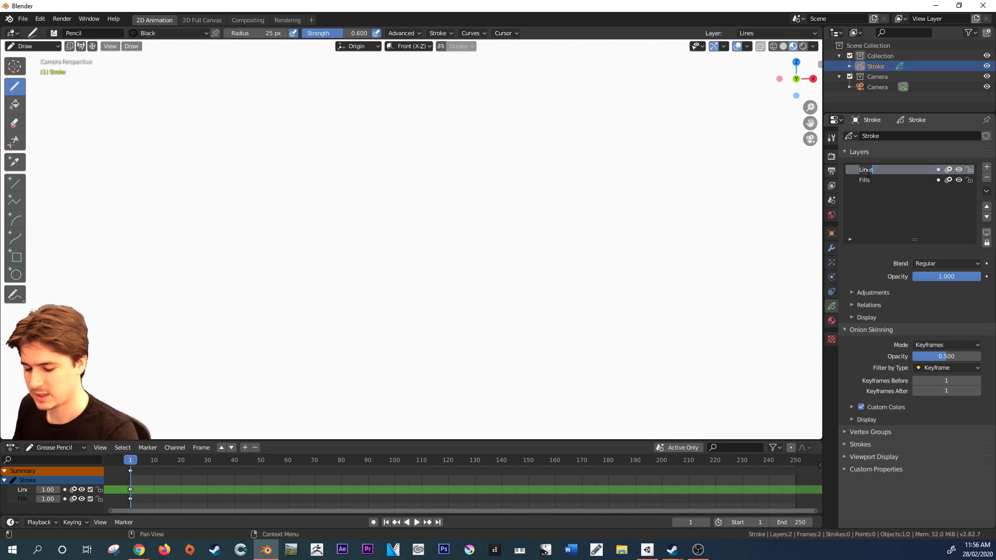
type("Draft")
key("Return")
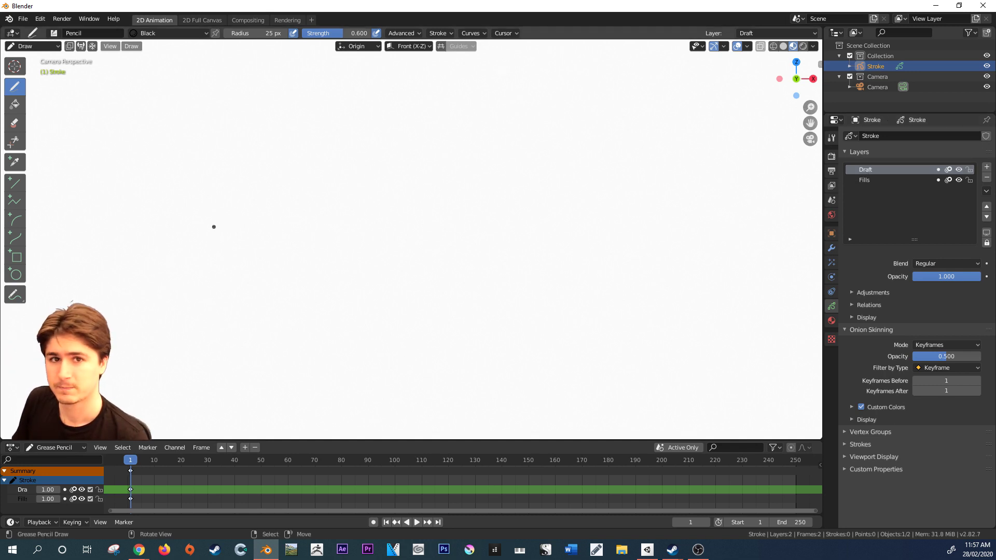
- Draw an X mark at each end and a long horizontal guide line between them
mouse_move(172, 214)
left_mouse_down()
mouse_move(183, 232)
mouse_move(193, 209)
left_mouse_up()
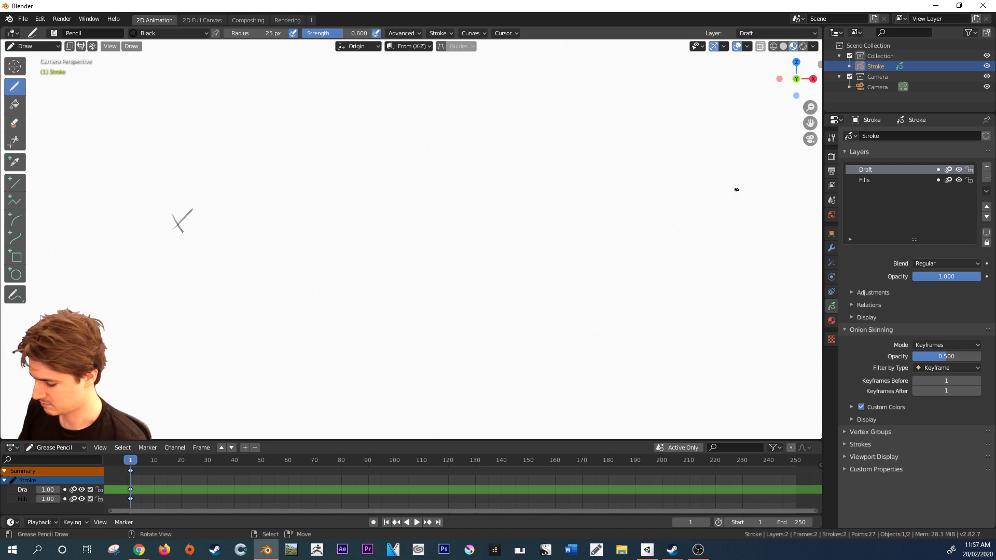
left_click_drag(751, 203, 768, 219)
left_click_drag(759, 217, 771, 201)
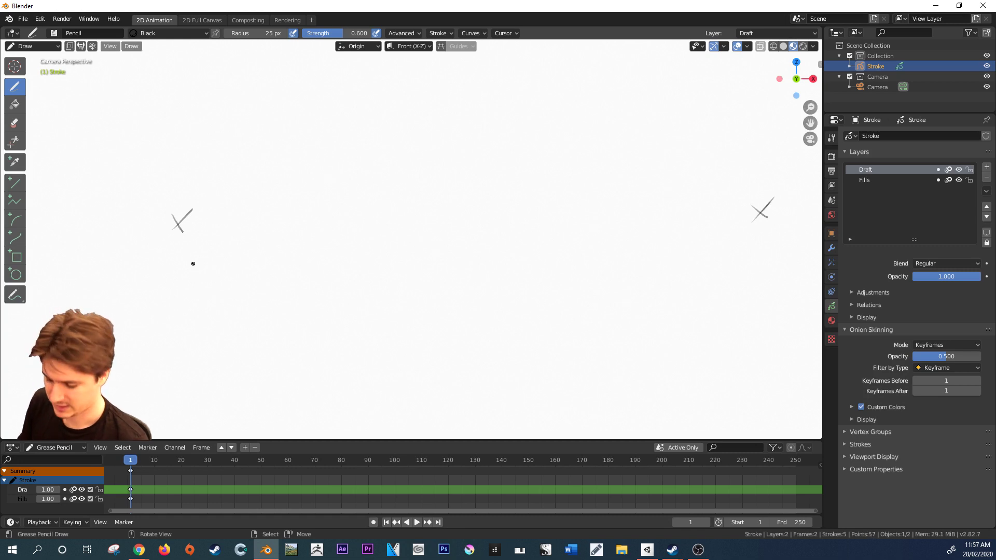
mouse_move(183, 226)
left_mouse_down()
mouse_move(489, 208)
mouse_move(752, 211)
left_mouse_up()
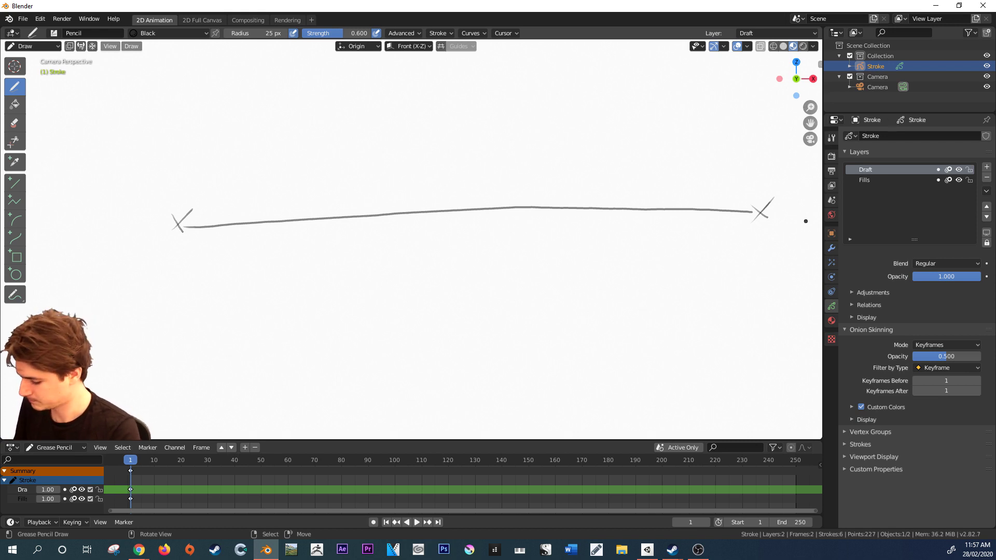
mouse_move(810, 123)
left_mouse_down()
mouse_move(818, 126)
mouse_move(754, 148)
left_mouse_up()
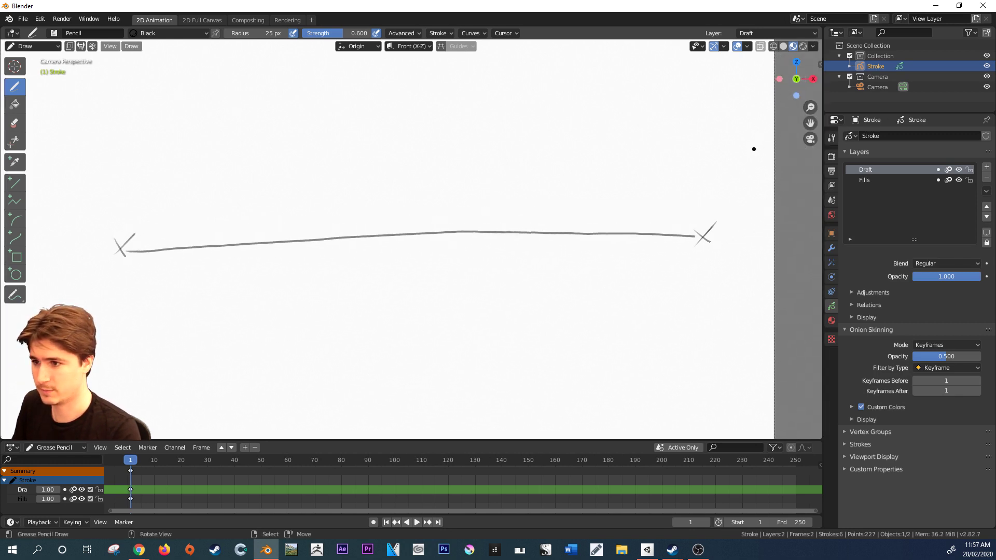
left_click(811, 139)
scroll(812, 139, "up", 5)
scroll(812, 140, "up", 4)
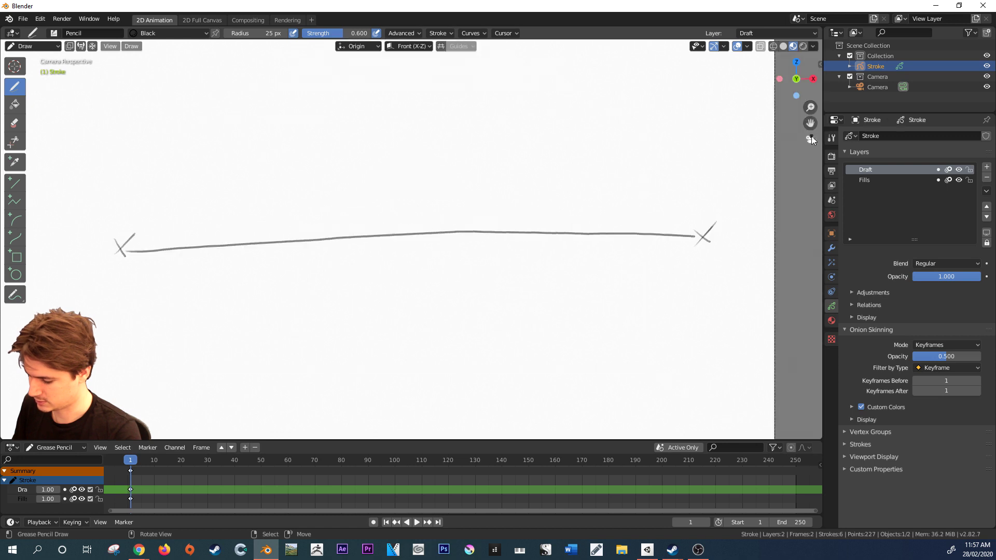
- Return to Camera Perspective and pan to centre the camera frame on the sketch
left_click(810, 139)
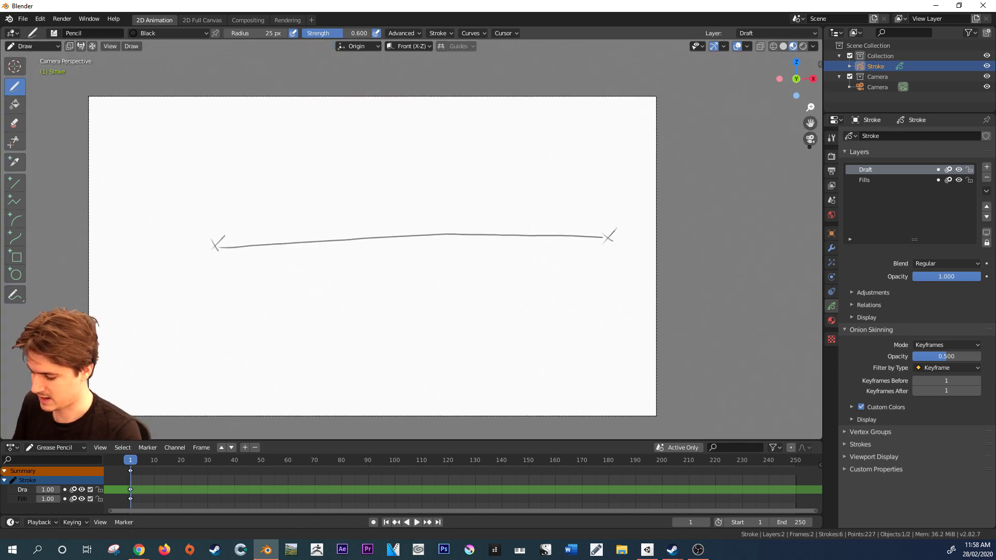
left_click_drag(810, 123, 858, 110)
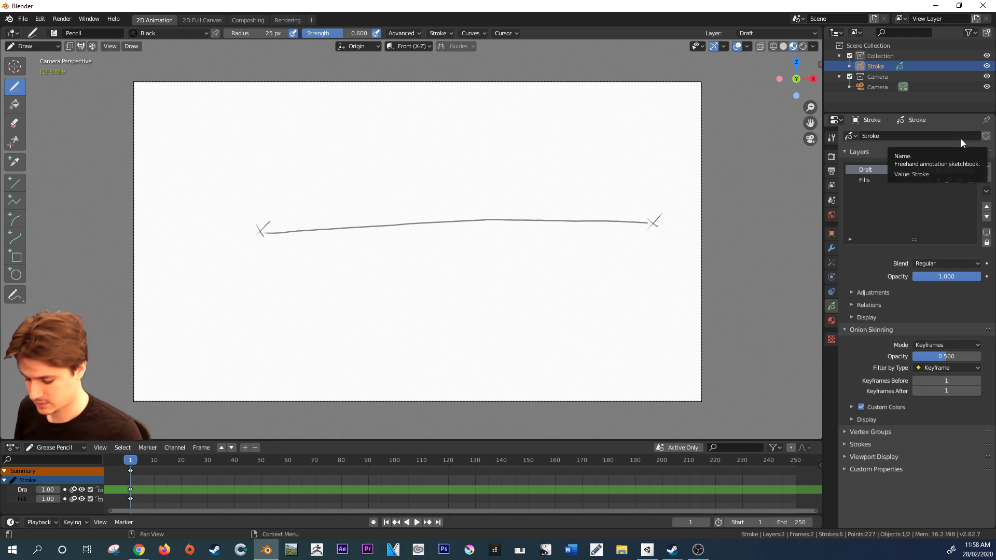
- Lock the Draft layer, then add a new layer and name it 'Energy Blast'
left_click(970, 170)
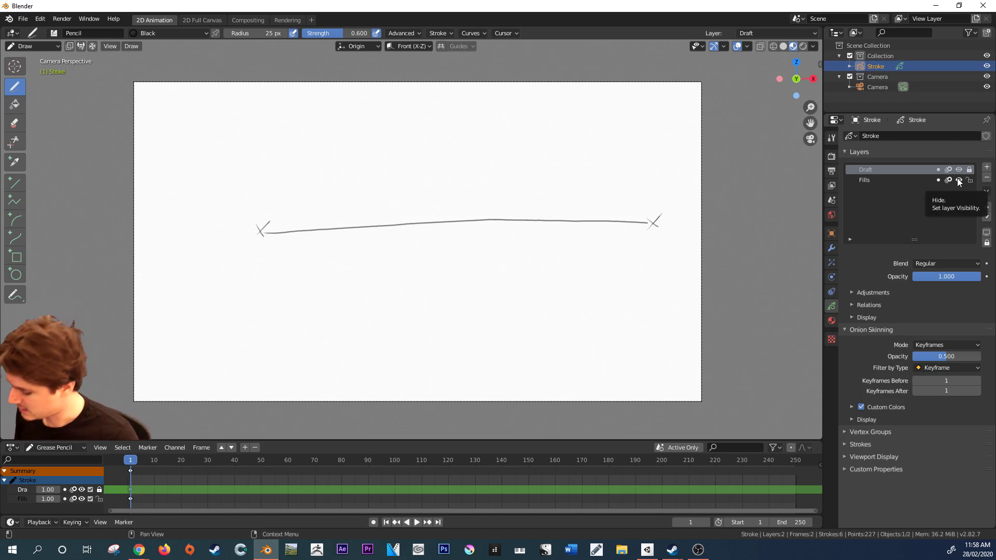
left_click(987, 168)
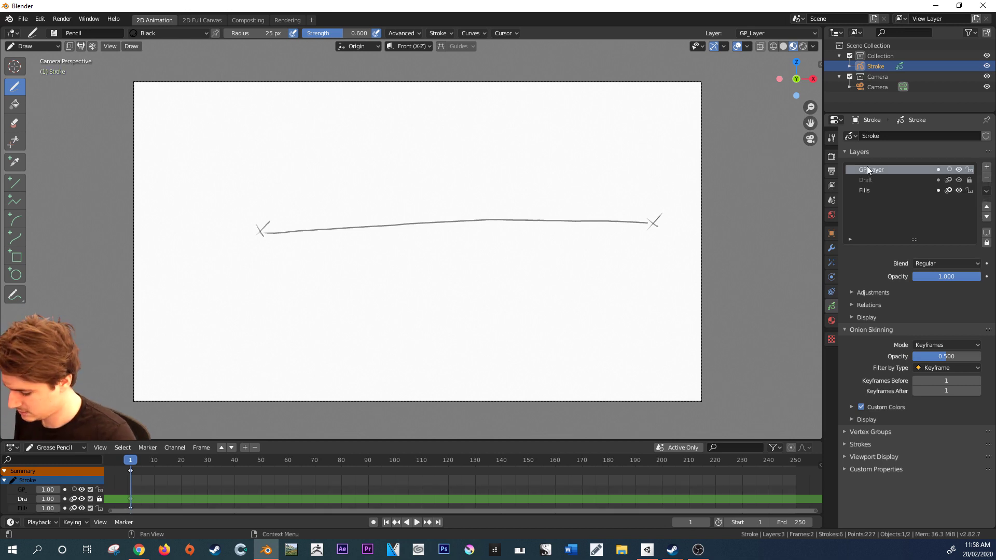
double_click(869, 170)
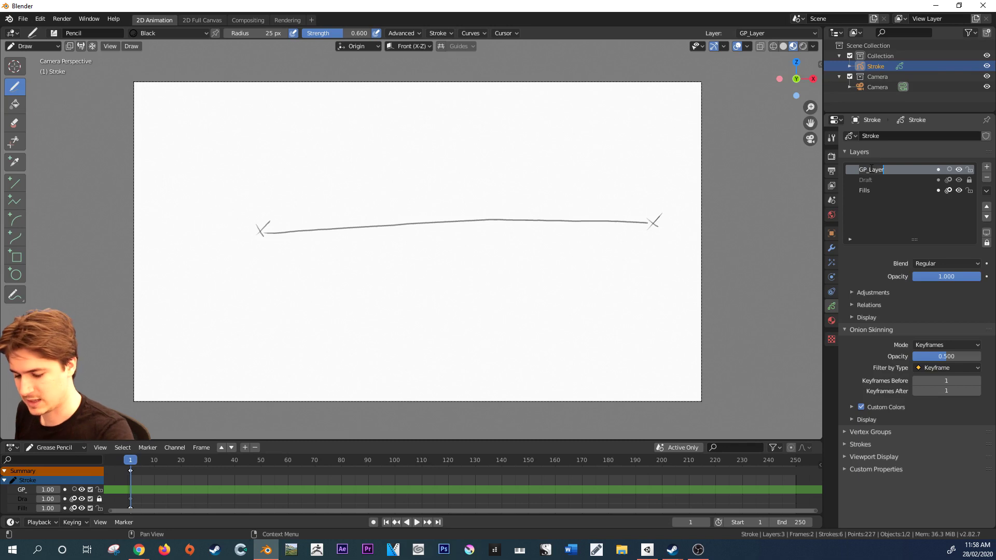
type("Energy")
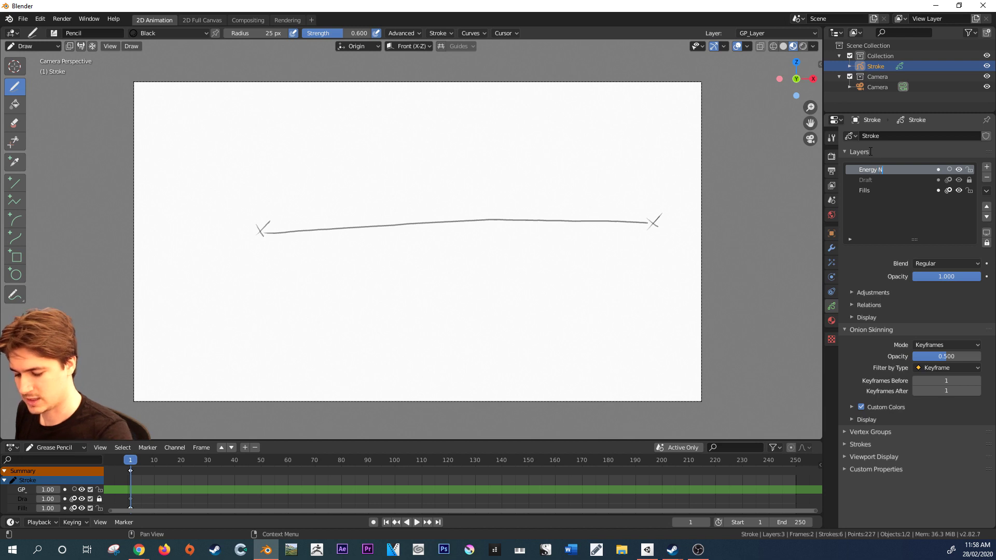
type(" Blast")
key("Return")
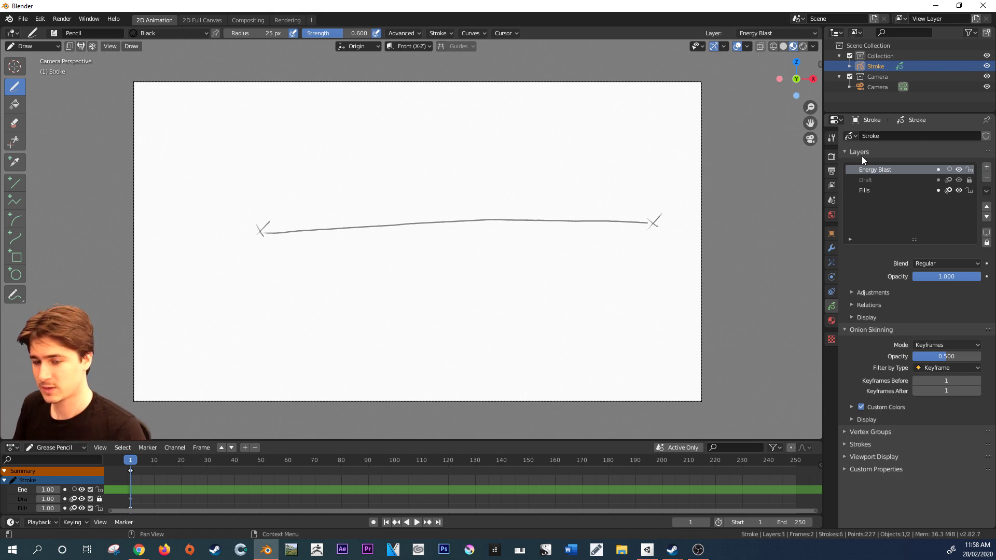
- In Material Properties, add a new material slot and material, and rename it 'Energy'
left_click(833, 321)
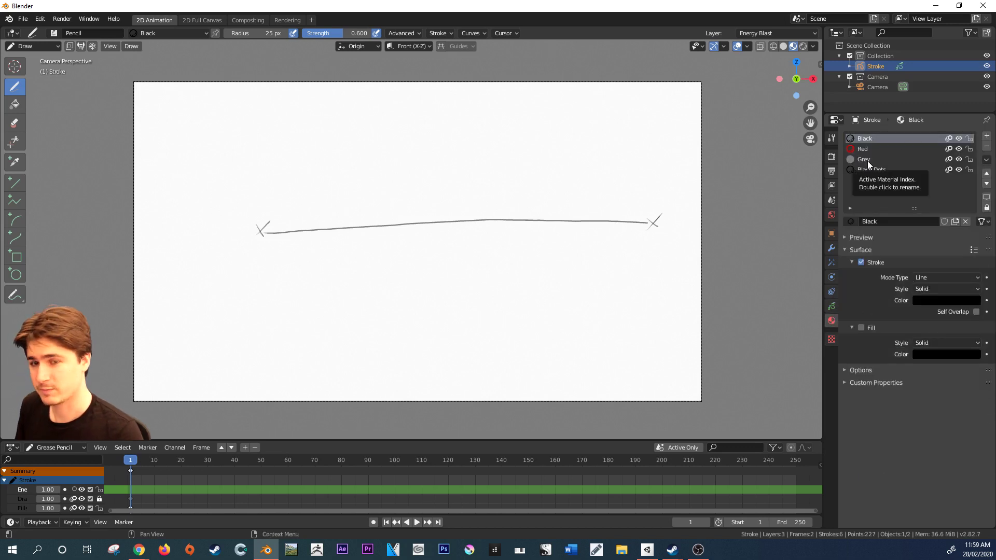
left_click(987, 137)
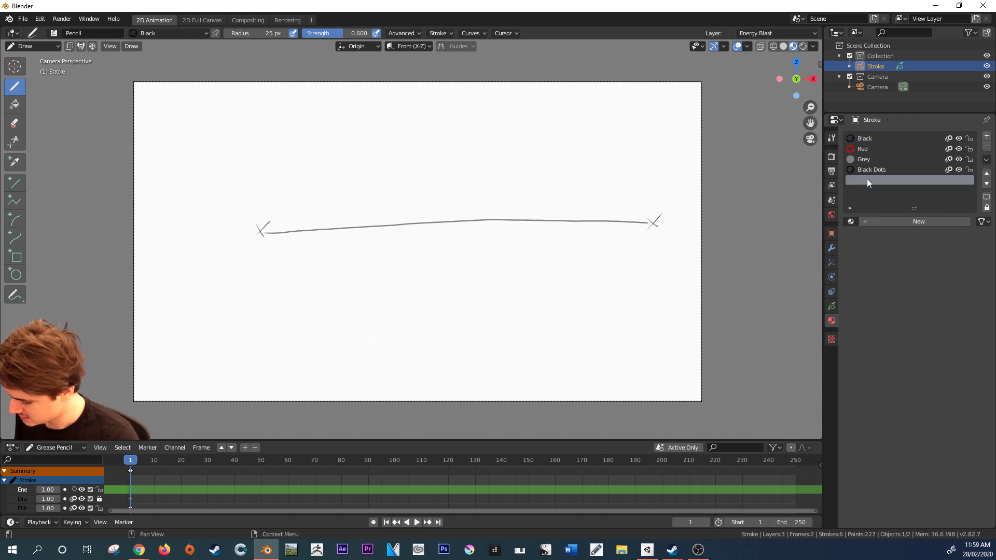
left_click(911, 222)
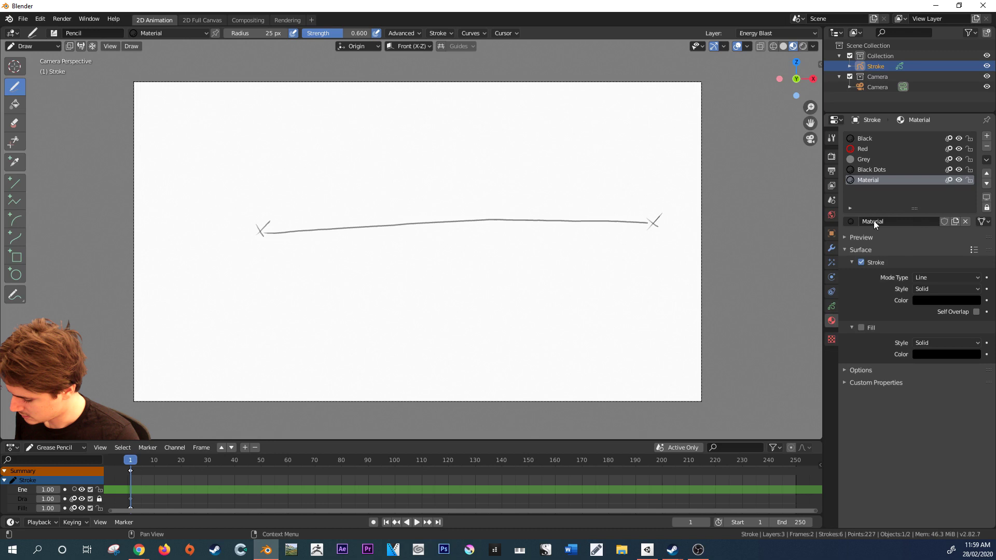
left_click(873, 221)
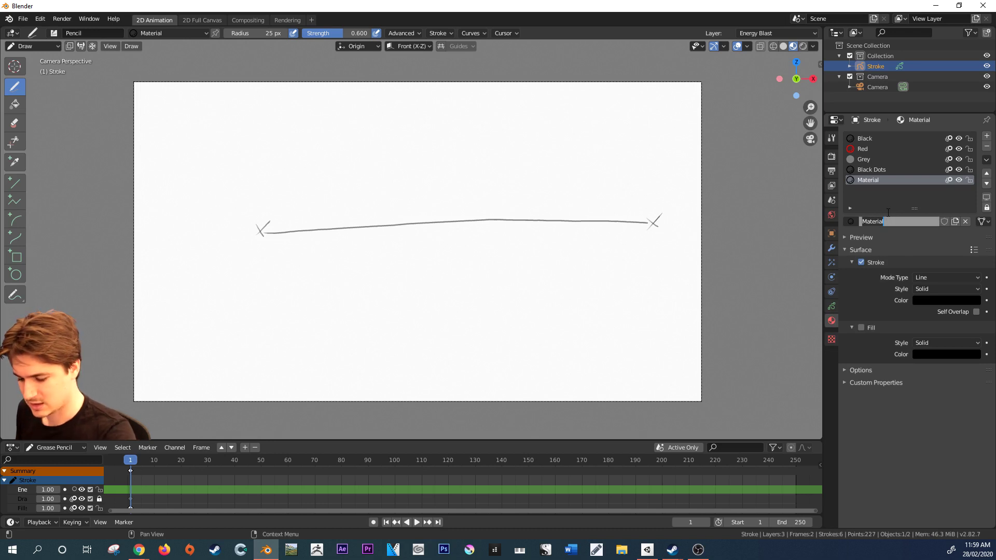
type("B")
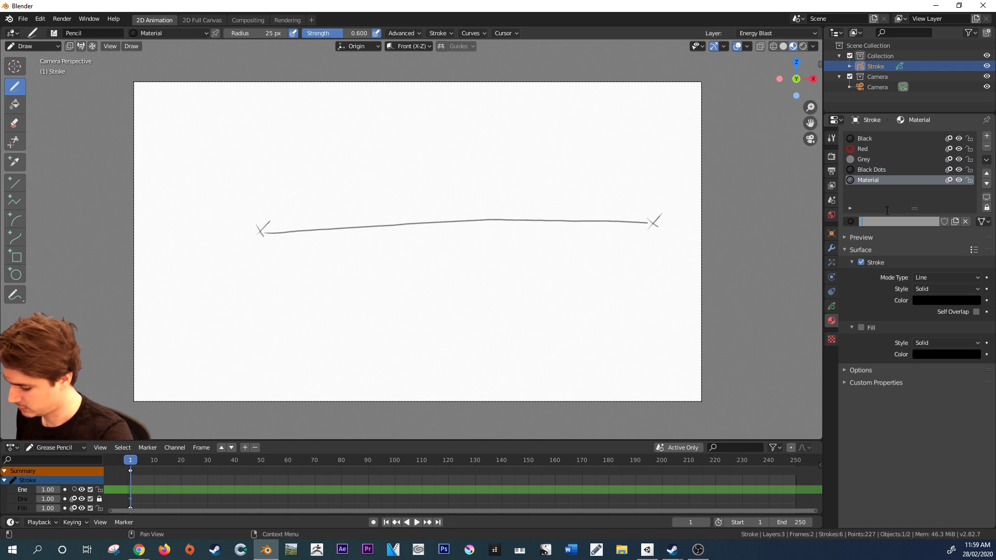
type("Energy")
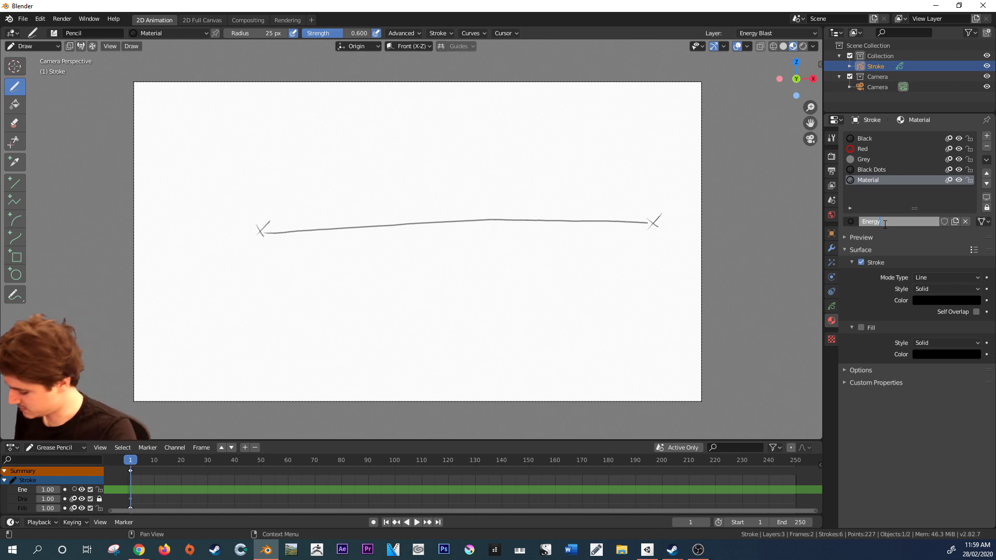
key("Return")
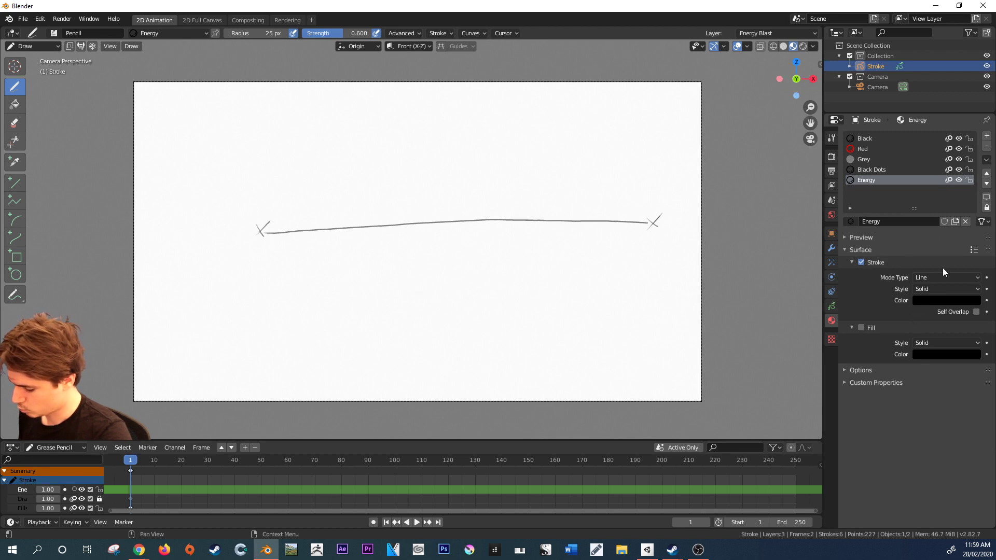
- Turn off Stroke, turn on Fill, and set the fill colour to blue (H 0.559, S 0.659, V 0.827)
left_click(861, 263)
left_click(860, 326)
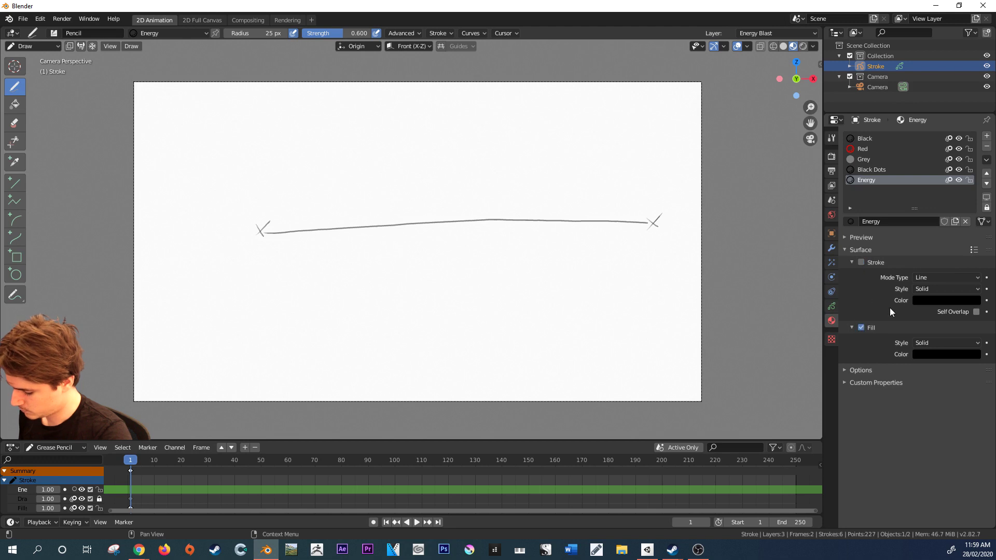
left_click(938, 356)
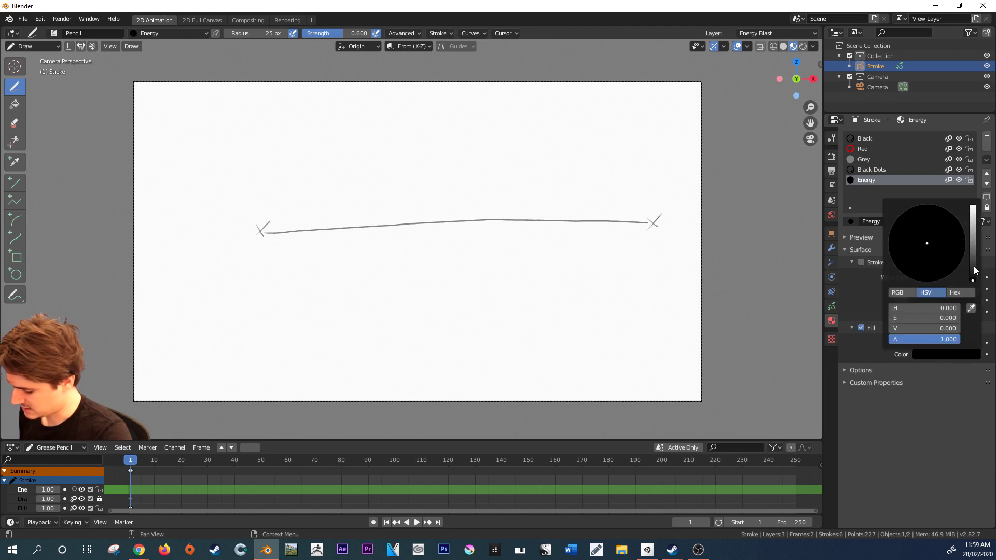
left_click_drag(974, 270, 970, 227)
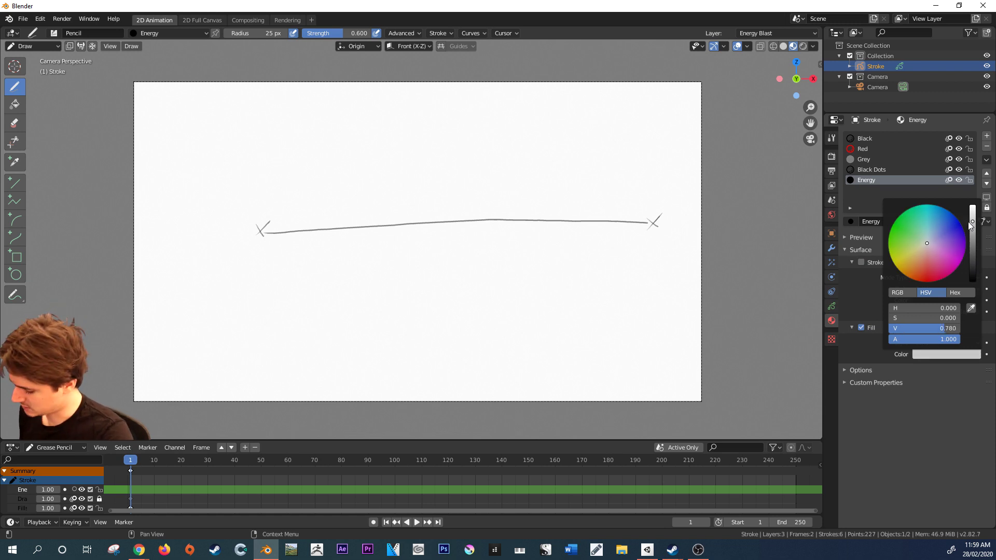
left_click(951, 357)
left_click_drag(973, 230, 939, 220)
left_click(932, 235)
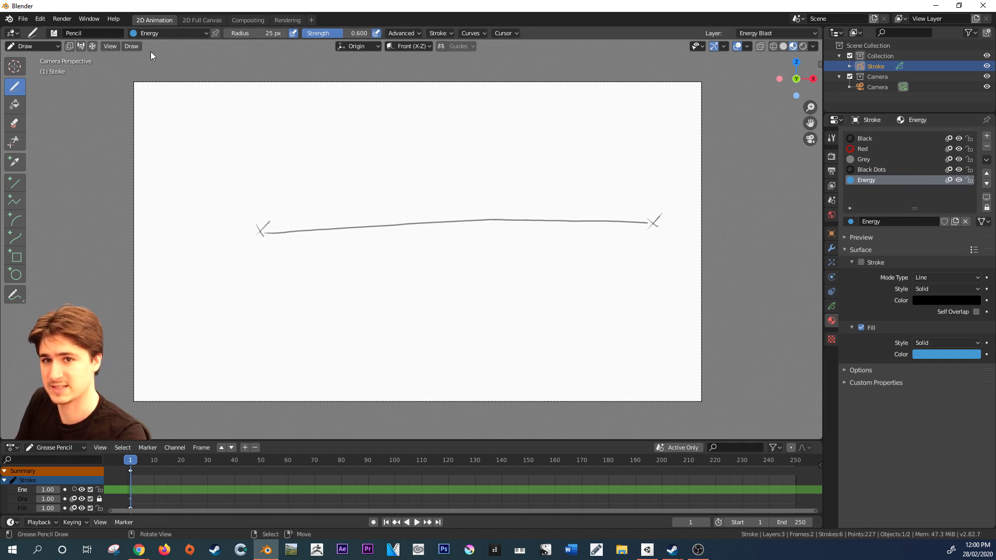
- Undo a test stroke, go to frame 30 and draw the blue teardrop blob at the left X
mouse_move(282, 187)
left_mouse_down()
mouse_move(348, 151)
mouse_move(376, 189)
mouse_move(318, 294)
mouse_move(313, 220)
left_mouse_up()
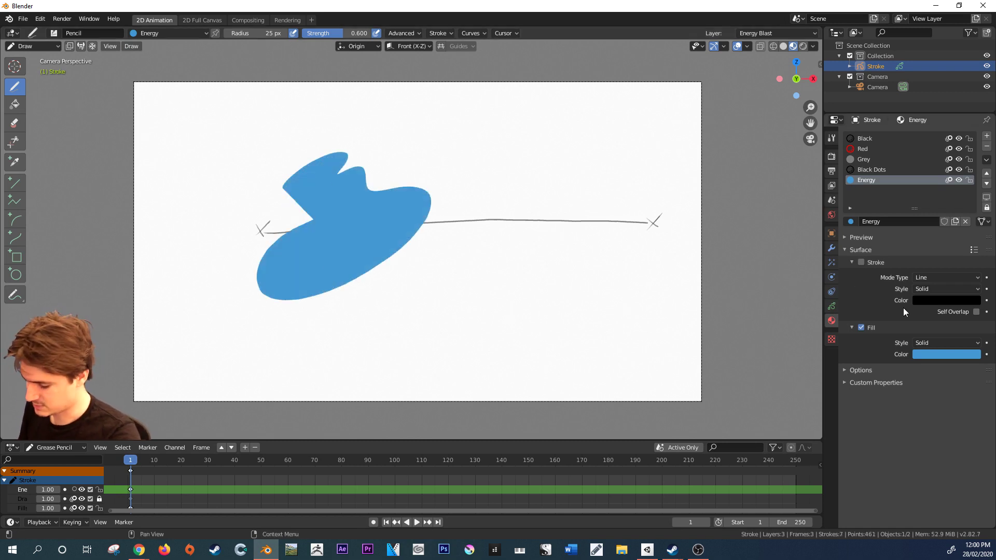
key("ctrl+z")
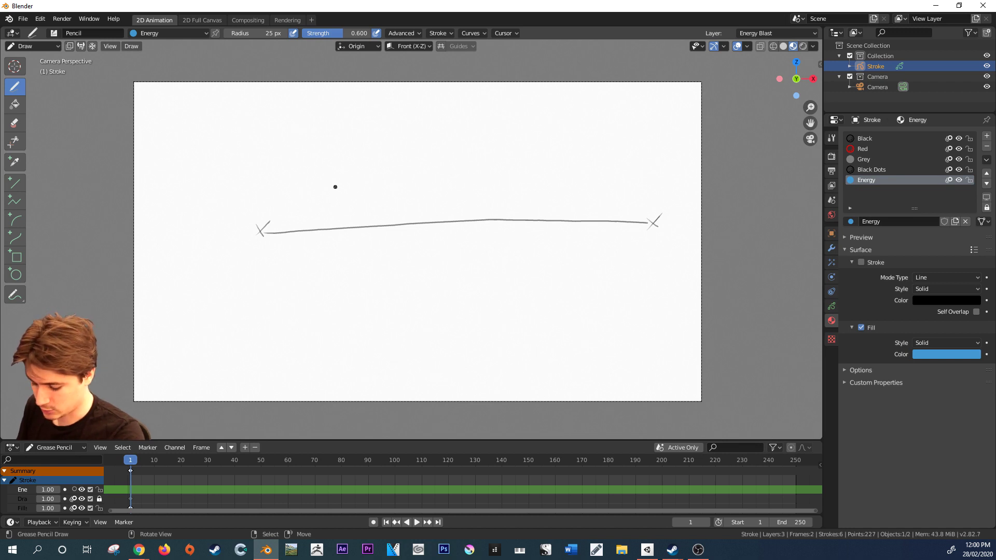
left_click_drag(133, 462, 209, 464)
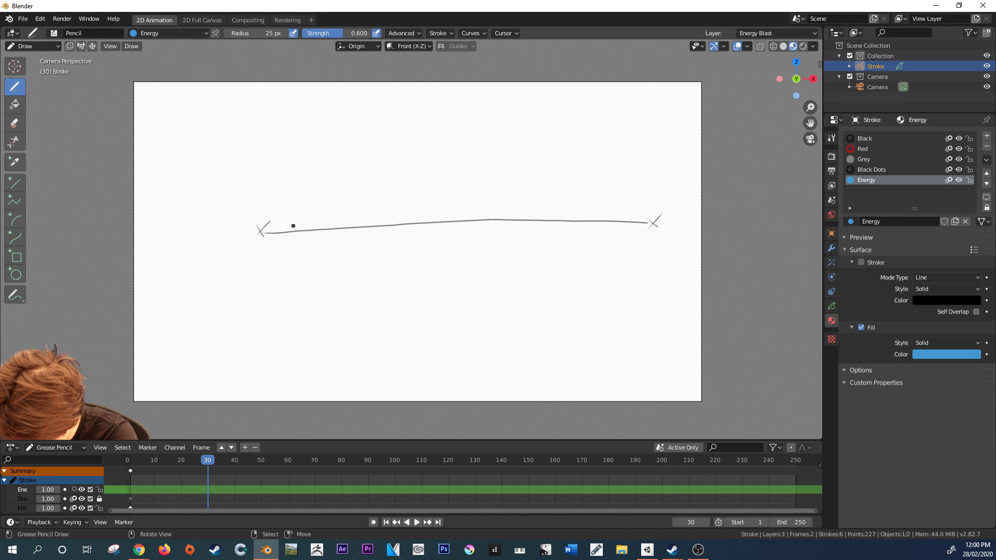
mouse_move(263, 230)
left_mouse_down()
mouse_move(313, 221)
mouse_move(325, 228)
mouse_move(310, 240)
mouse_move(263, 235)
left_mouse_up()
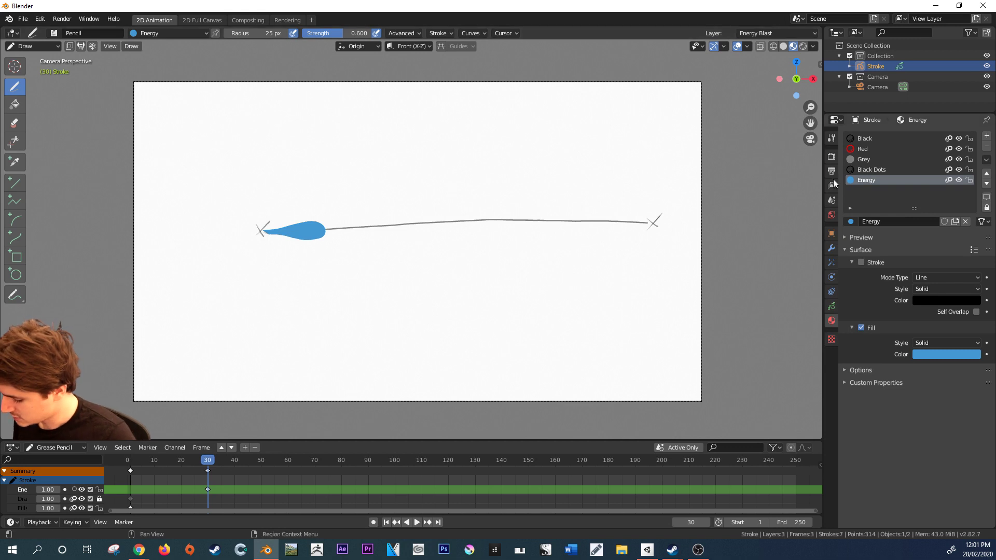
- Create a new material named 'Sparks' and set its stroke colour to cyan
left_click(987, 139)
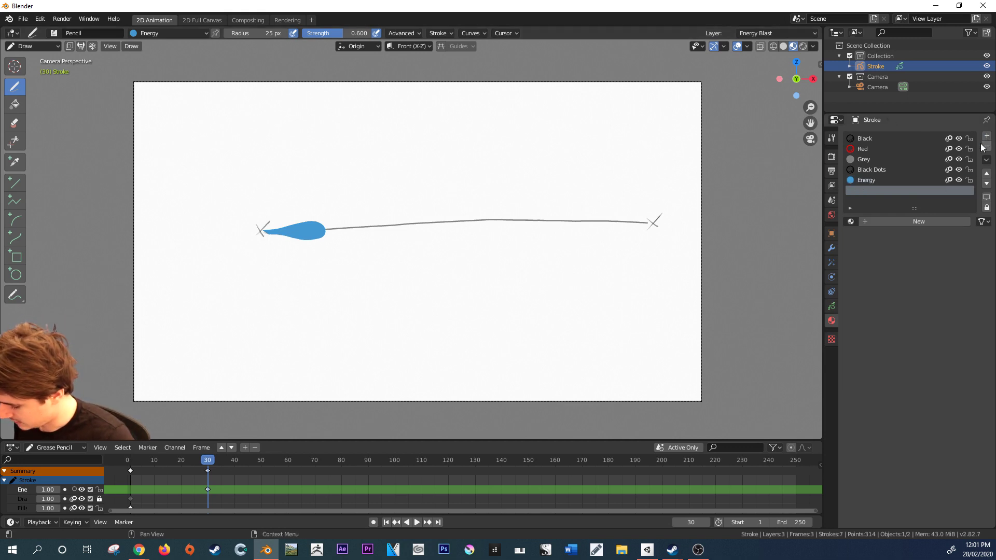
left_click(886, 222)
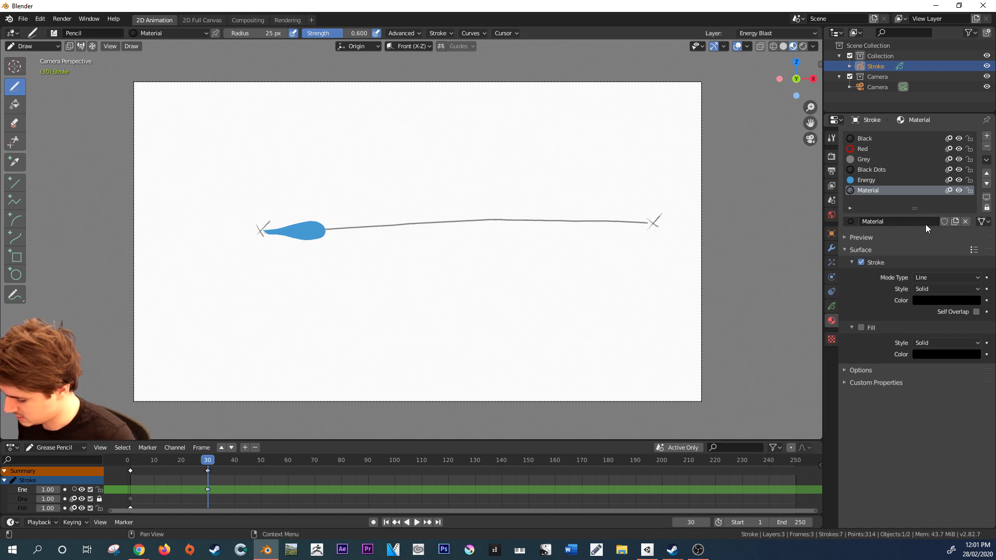
left_click(892, 223)
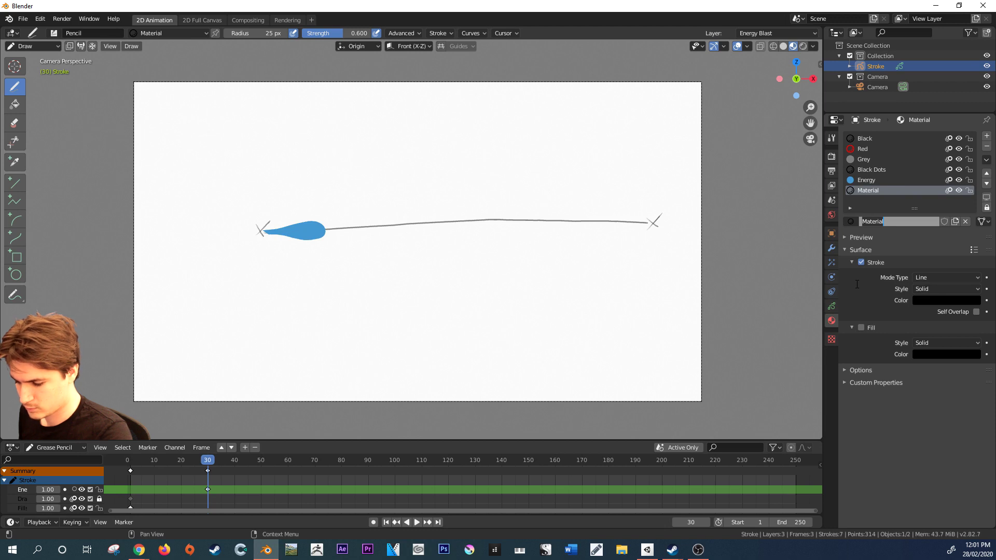
type("Sparks")
key("Return")
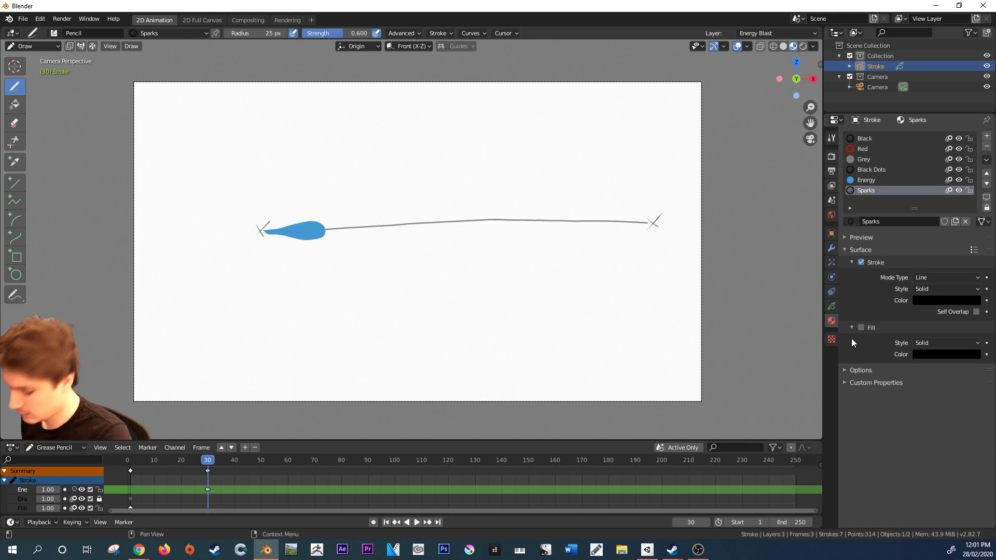
left_click(962, 301)
left_click_drag(972, 223, 972, 156)
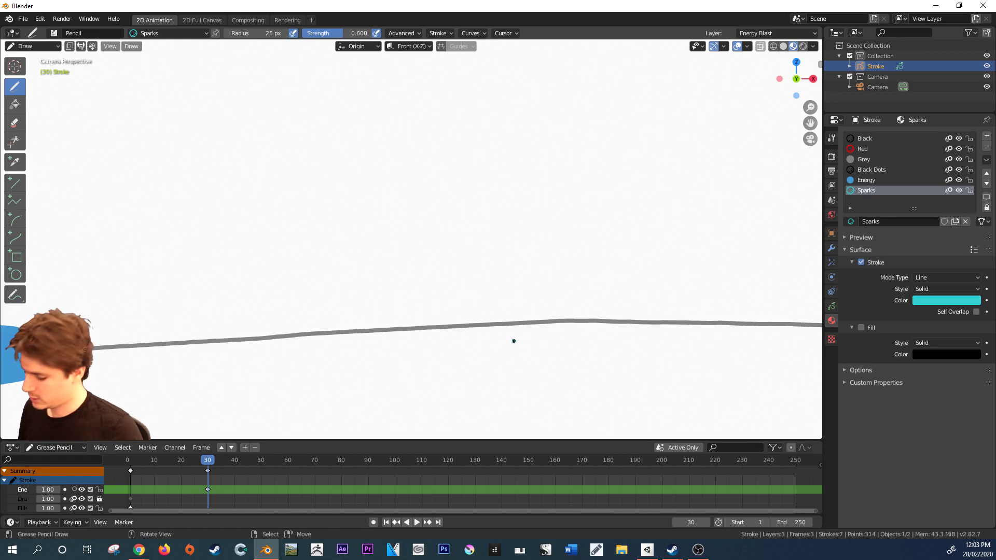
left_click(935, 278)
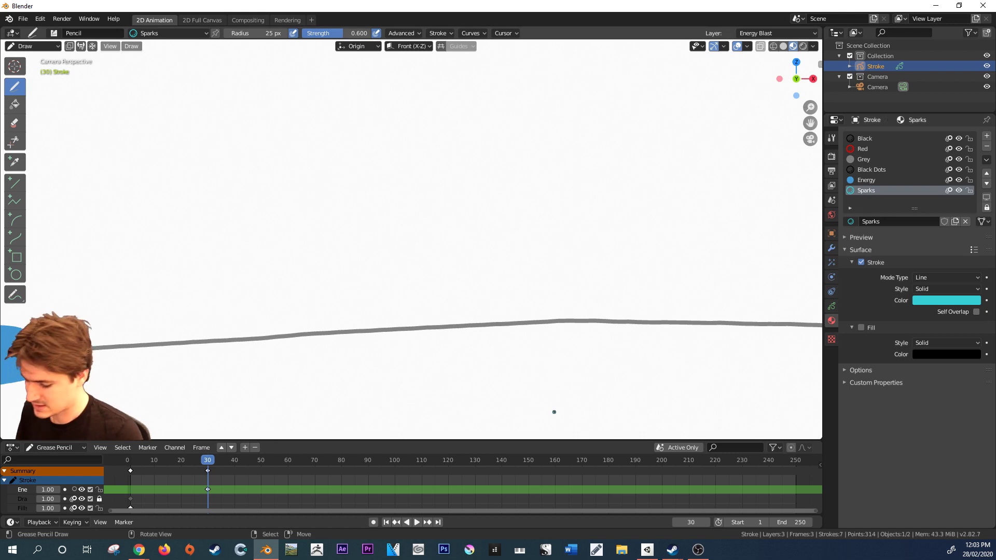
mouse_move(360, 211)
left_mouse_down()
mouse_move(321, 301)
mouse_move(439, 199)
left_mouse_up()
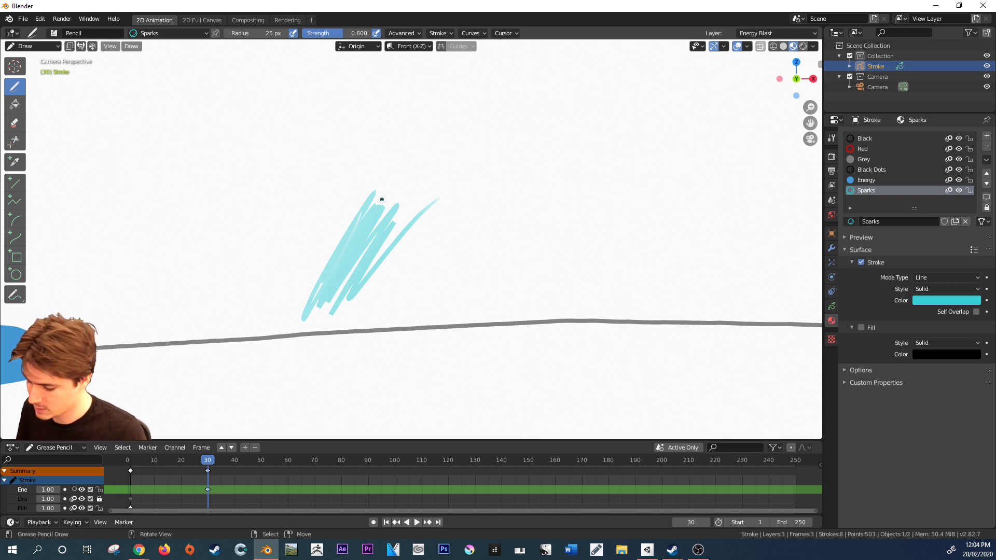
left_click_drag(285, 279, 439, 141)
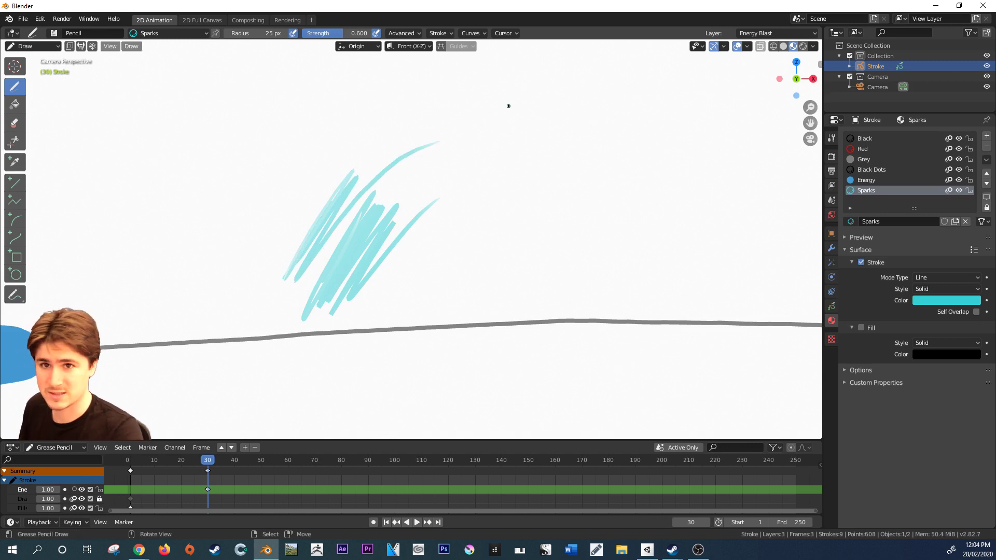
key("ctrl+z")
key("ctrl+z")
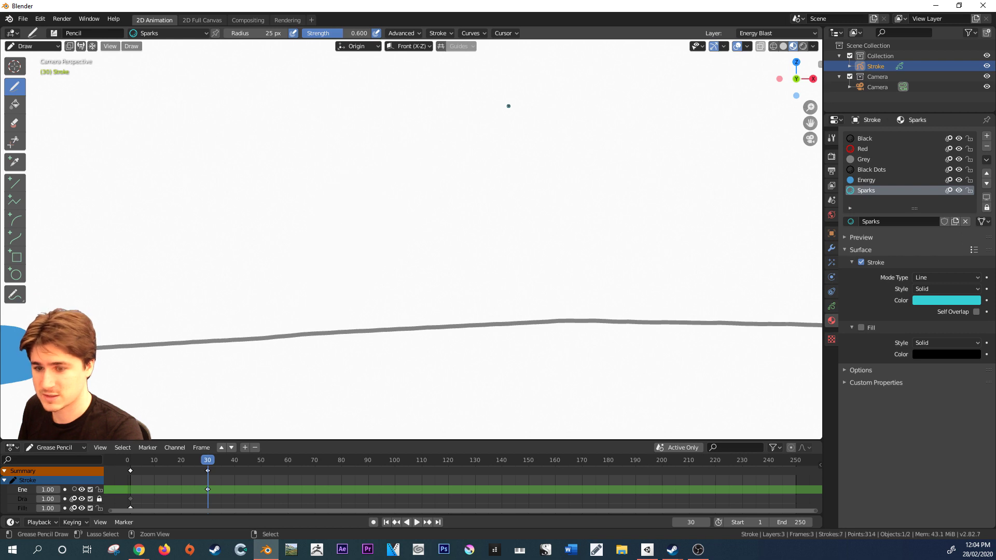
- Set the Sparks line type to Boxes and choose the Ink Pen brush with 3 smooth iterations
left_click(937, 278)
left_click(939, 311)
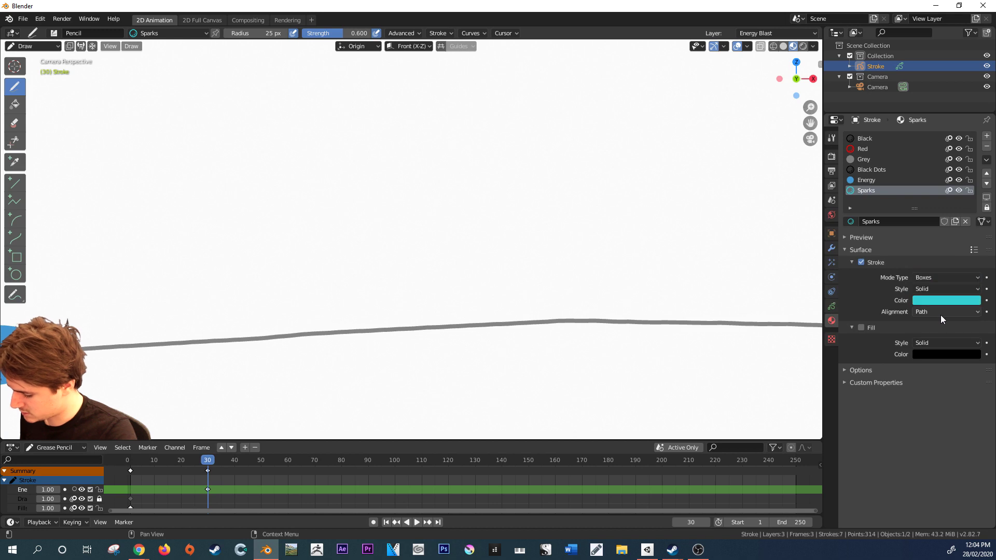
left_click(831, 137)
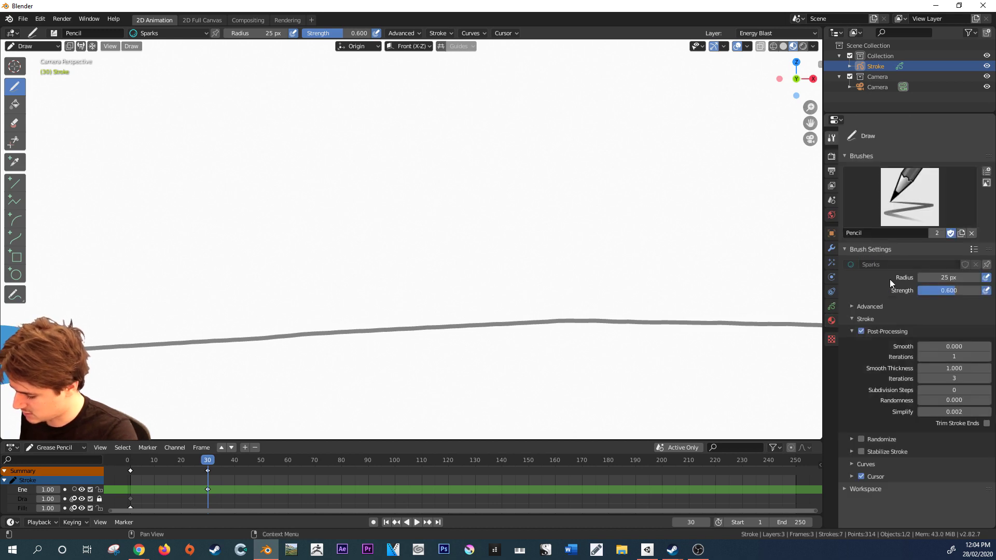
left_click(908, 199)
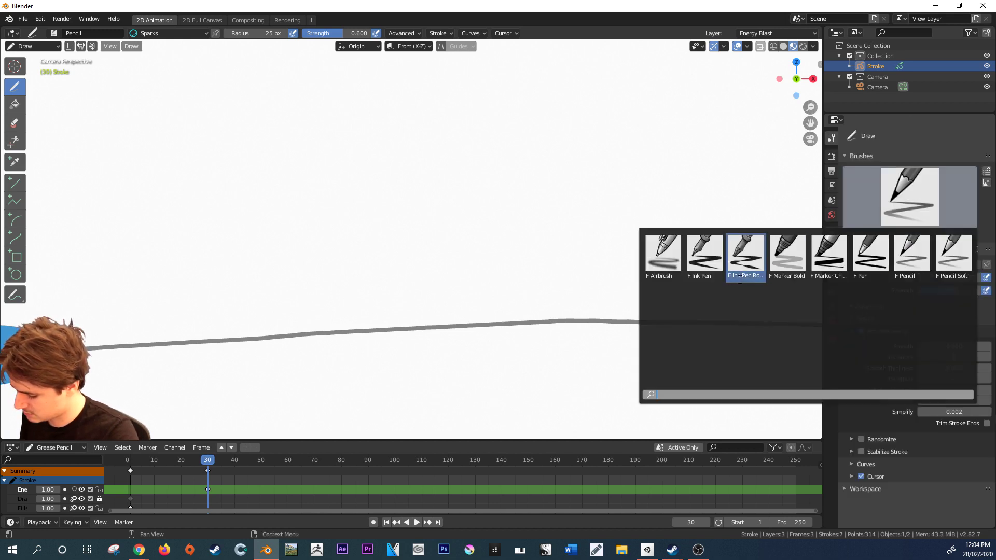
left_click(705, 250)
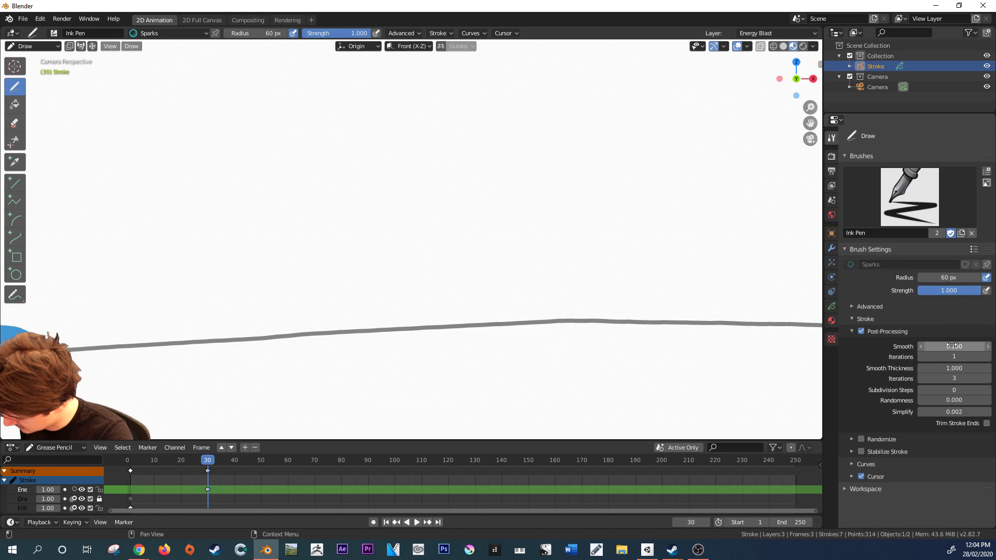
left_click_drag(960, 353, 988, 357)
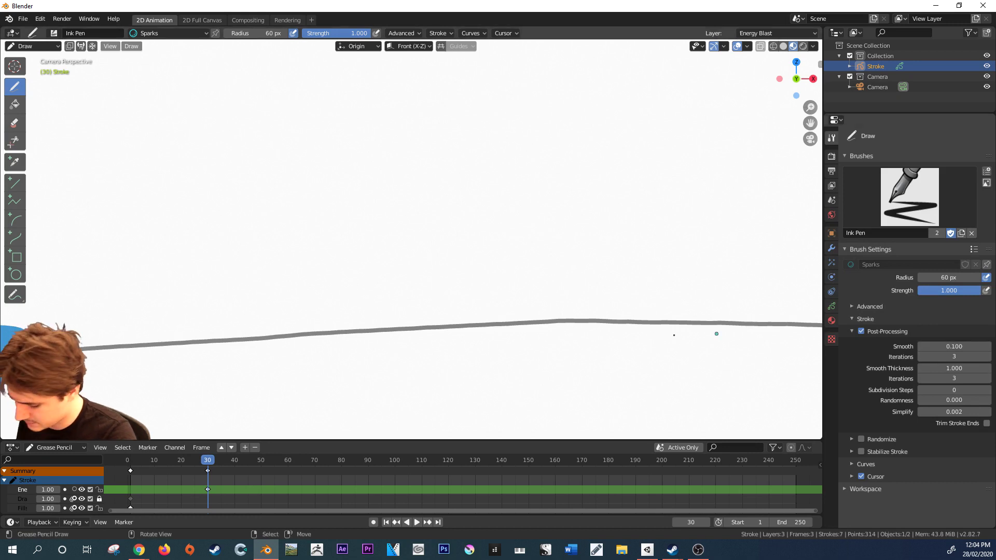
- Set the brush's Simplify to 0, trying several test spark strokes and undoing each
mouse_move(387, 95)
left_mouse_down()
mouse_move(436, 120)
mouse_move(655, 148)
left_mouse_up()
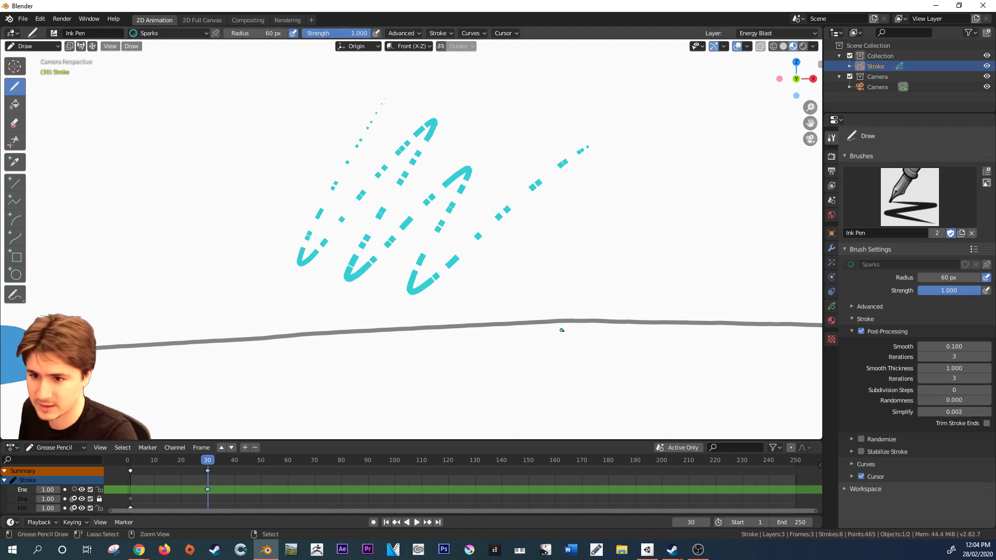
key("ctrl+z")
left_click_drag(954, 412, 928, 412)
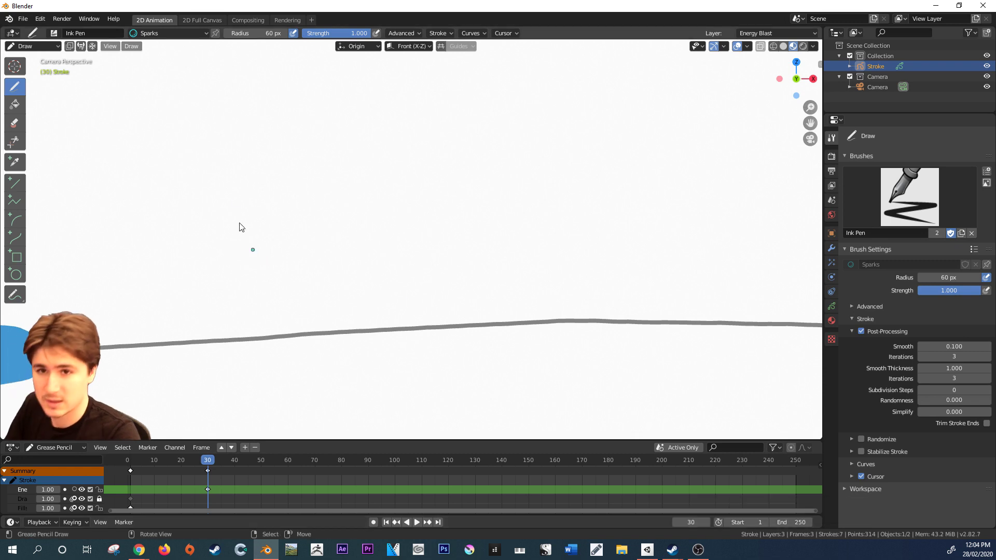
mouse_move(248, 200)
left_mouse_down()
mouse_move(315, 146)
mouse_move(299, 218)
mouse_move(335, 278)
mouse_move(502, 159)
left_mouse_up()
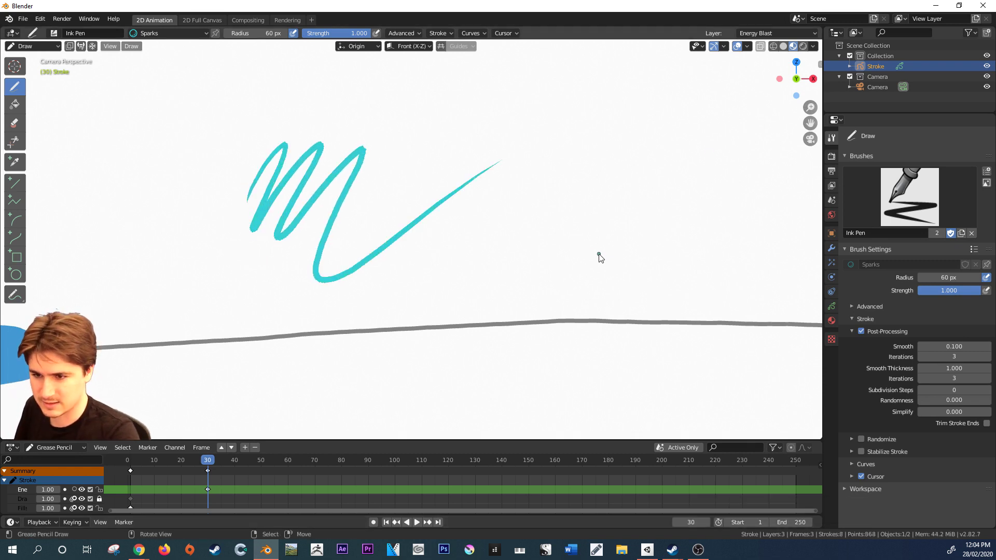
key("ctrl+z")
mouse_move(304, 248)
left_mouse_down()
mouse_move(332, 185)
mouse_move(323, 238)
mouse_move(331, 254)
mouse_move(363, 245)
left_mouse_up()
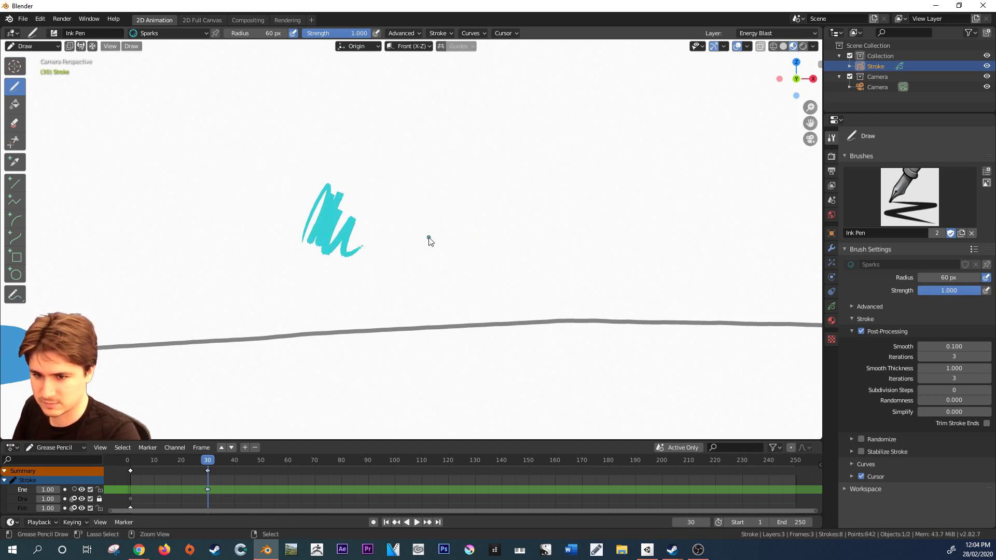
key("ctrl+z")
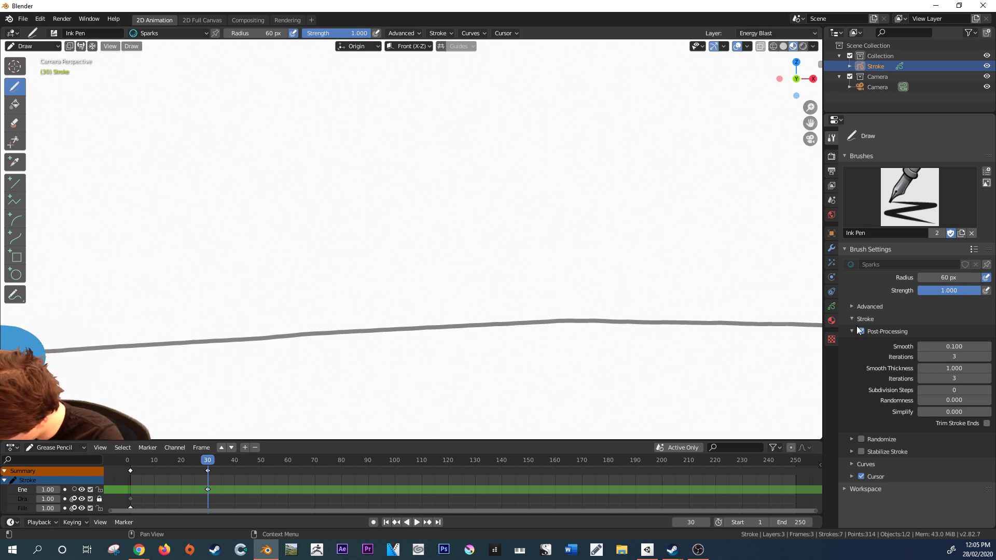
- Raise the Ink Pen's Subdivision Steps to 2, then undo a trial Sparks scribble
left_click(853, 307)
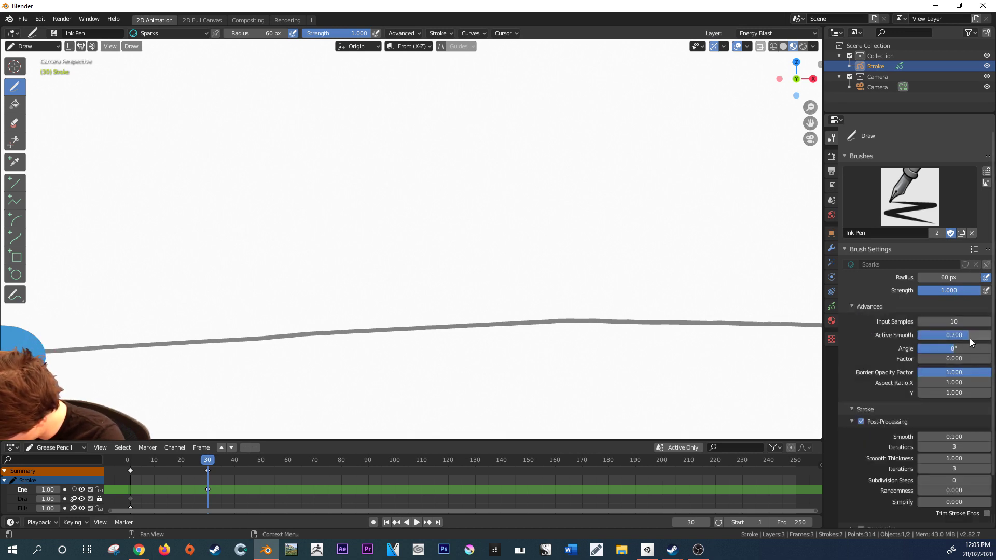
left_click(869, 306)
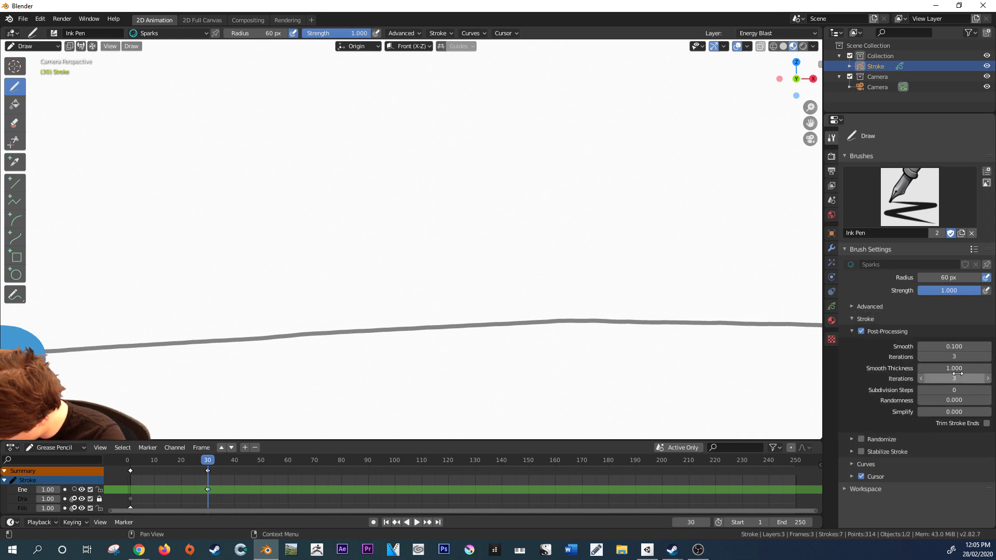
left_click(988, 391)
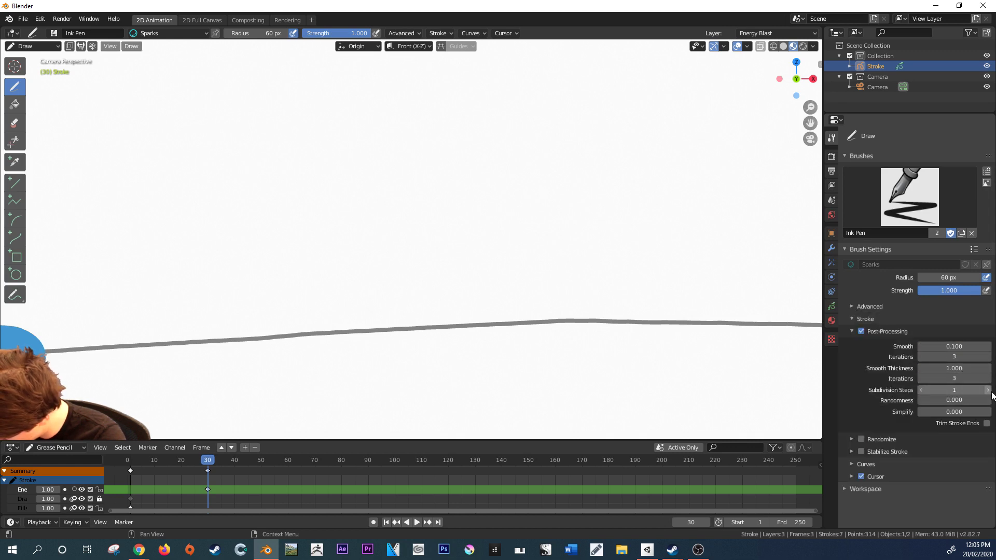
mouse_move(184, 262)
left_mouse_down()
mouse_move(246, 152)
mouse_move(265, 159)
mouse_move(250, 250)
mouse_move(372, 229)
left_mouse_up()
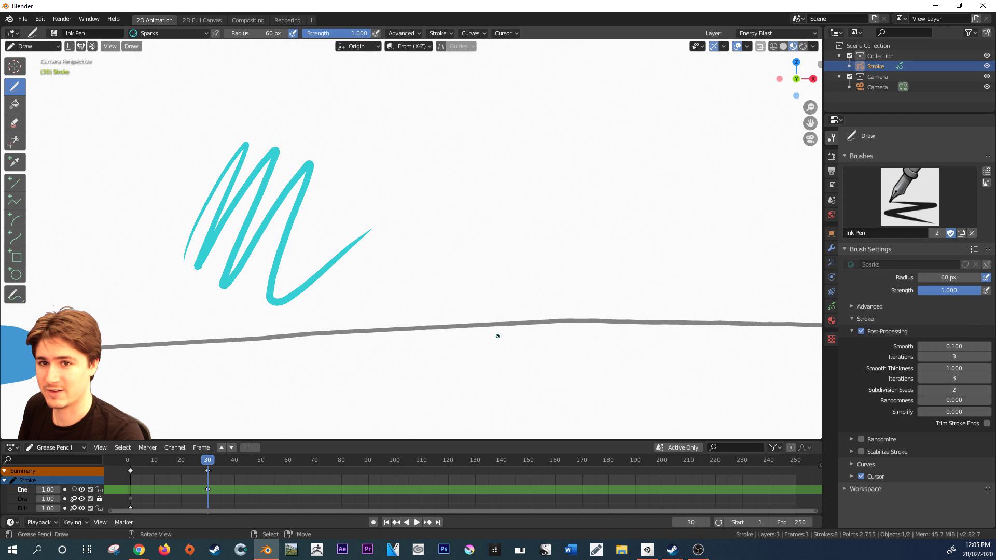
key("ctrl")
key("ctrl+z")
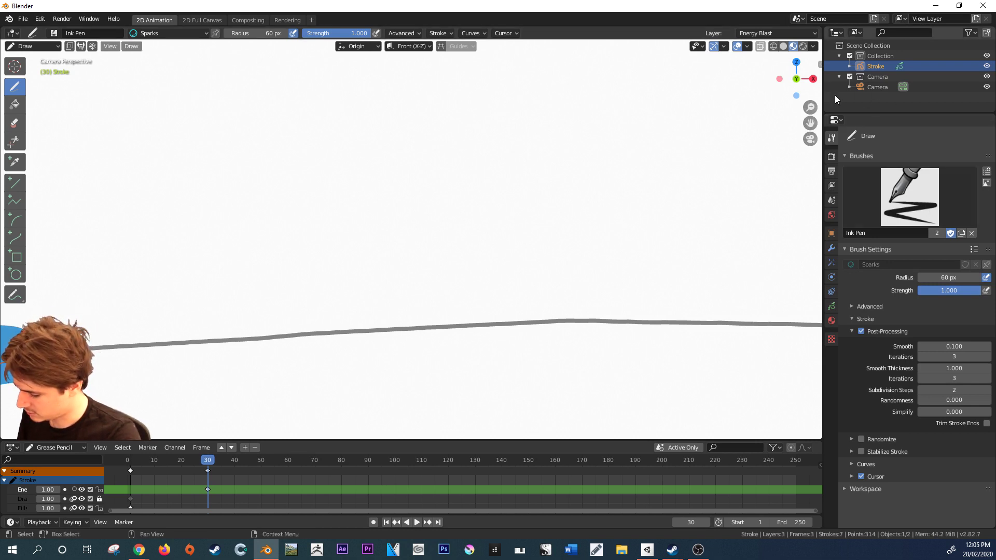
- Draw six cyan Sparks strokes fanning out from the blob at the left X, then switch to Energy
mouse_move(809, 108)
left_mouse_down()
mouse_move(827, 130)
mouse_move(811, 136)
left_mouse_up()
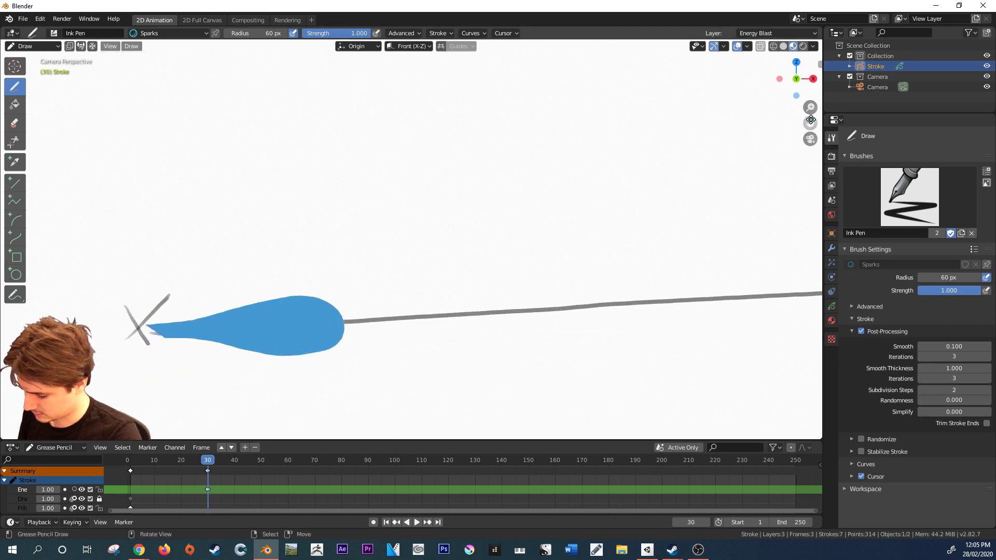
key("Home")
scroll(359, 262, "up", 3)
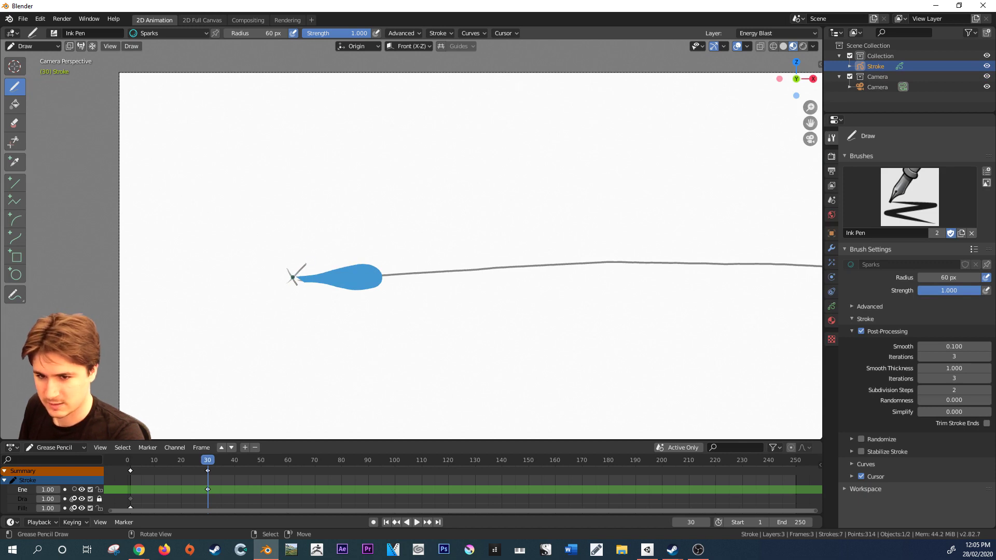
mouse_move(299, 270)
left_mouse_down()
mouse_move(330, 233)
mouse_move(323, 245)
mouse_move(338, 248)
mouse_move(372, 226)
left_mouse_up()
left_click_drag(300, 274, 384, 237)
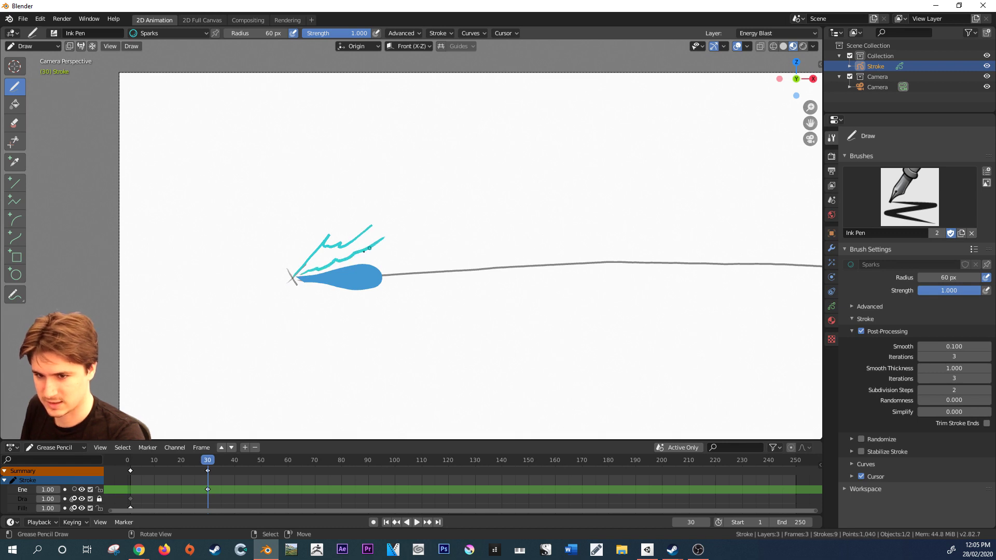
left_click_drag(299, 282, 366, 309)
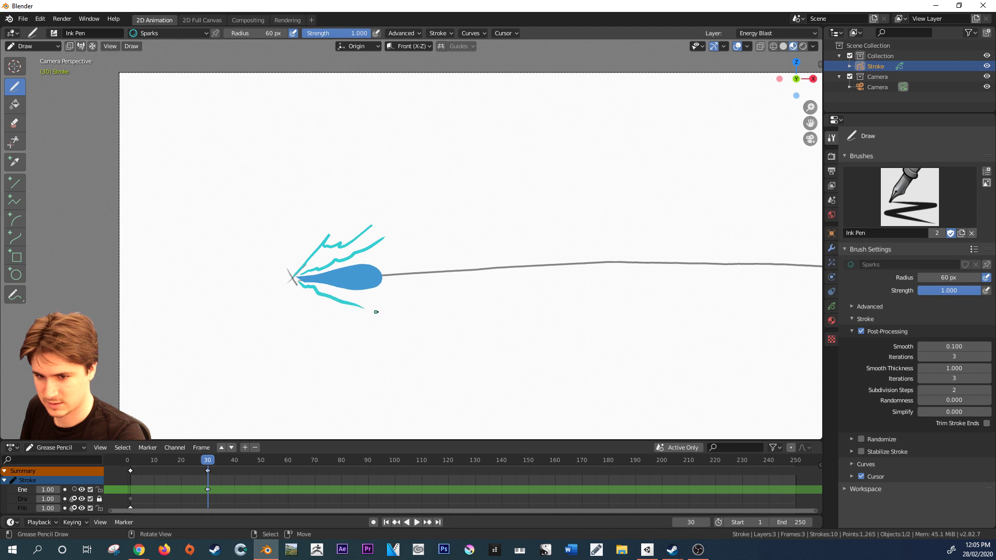
left_click_drag(298, 285, 338, 338)
left_click_drag(297, 275, 342, 271)
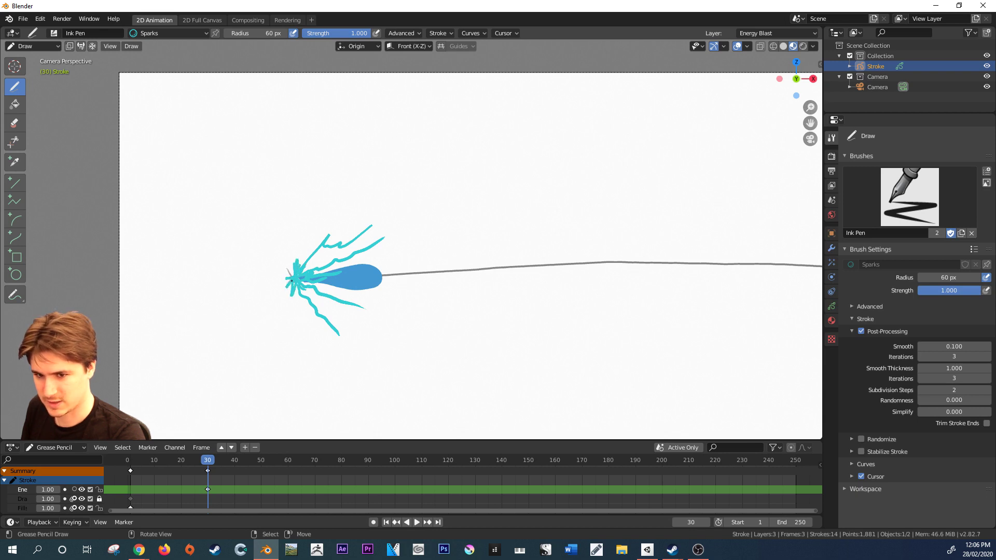
mouse_move(297, 284)
left_mouse_down()
mouse_move(296, 294)
mouse_move(293, 274)
left_mouse_up()
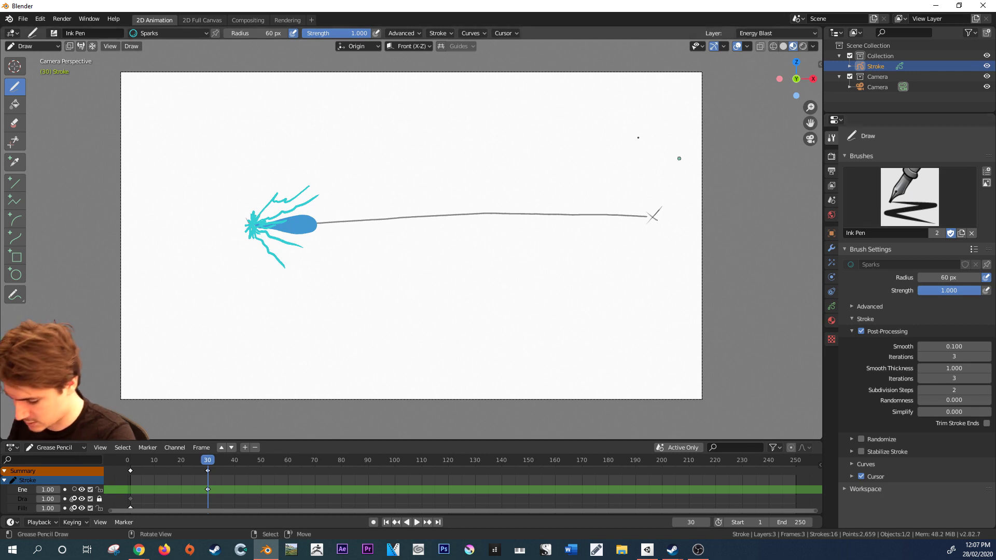
left_click(184, 35)
left_click(143, 98)
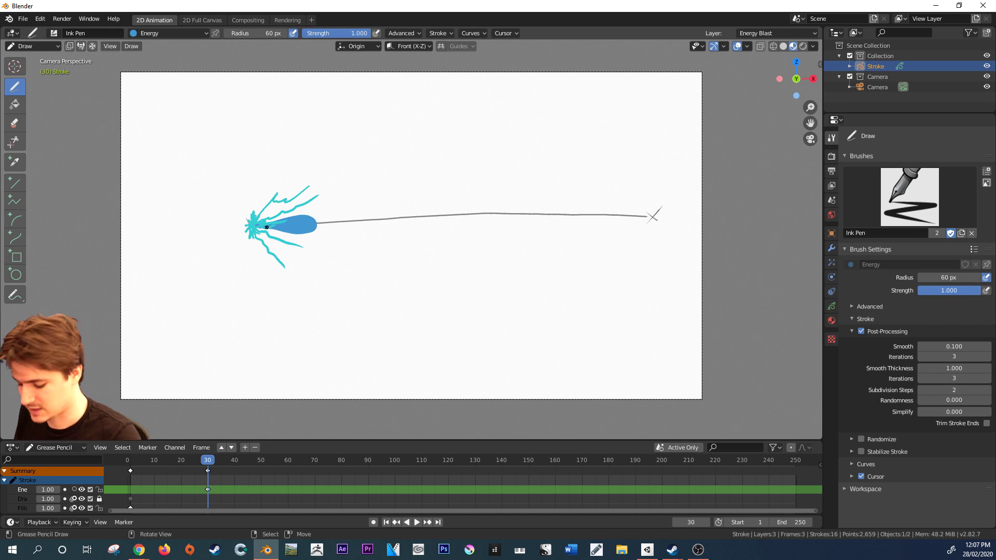
- At frame 70, draw a blue blob at the guide line's right X mark and play back
left_click_drag(210, 462, 306, 469)
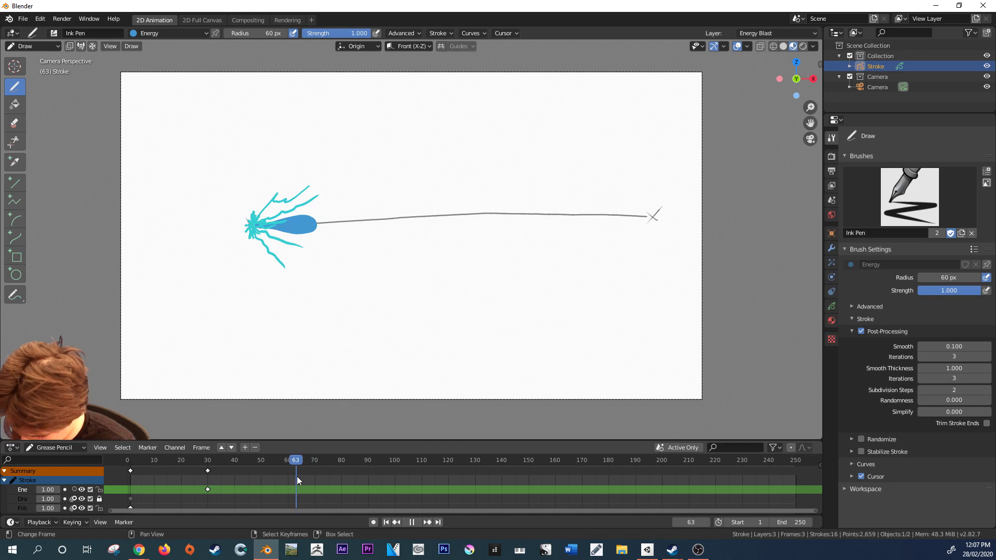
left_click_drag(315, 479, 315, 474)
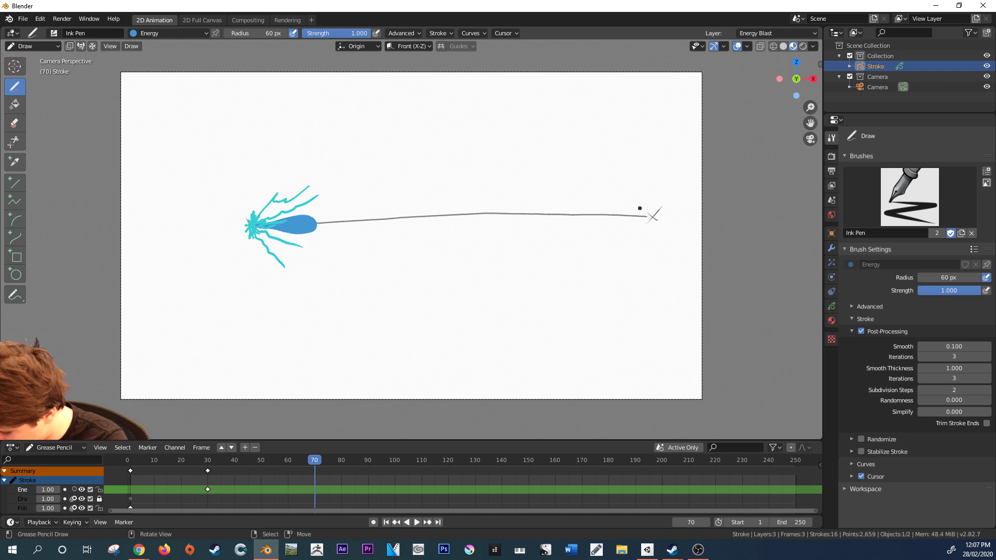
mouse_move(635, 210)
left_mouse_down()
mouse_move(652, 218)
mouse_move(645, 227)
mouse_move(577, 217)
mouse_move(649, 191)
left_mouse_up()
key("space")
left_click(258, 462)
- Zoom in on the drawing, try a smaller blob and undo it, returning to frame 70
mouse_move(314, 473)
left_mouse_down()
mouse_move(285, 471)
mouse_move(319, 466)
left_mouse_up()
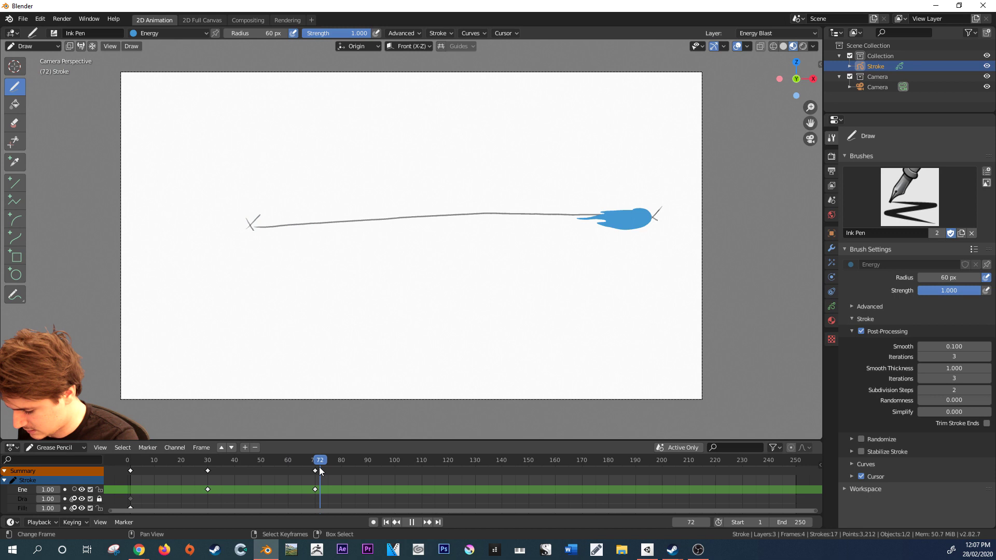
key("space")
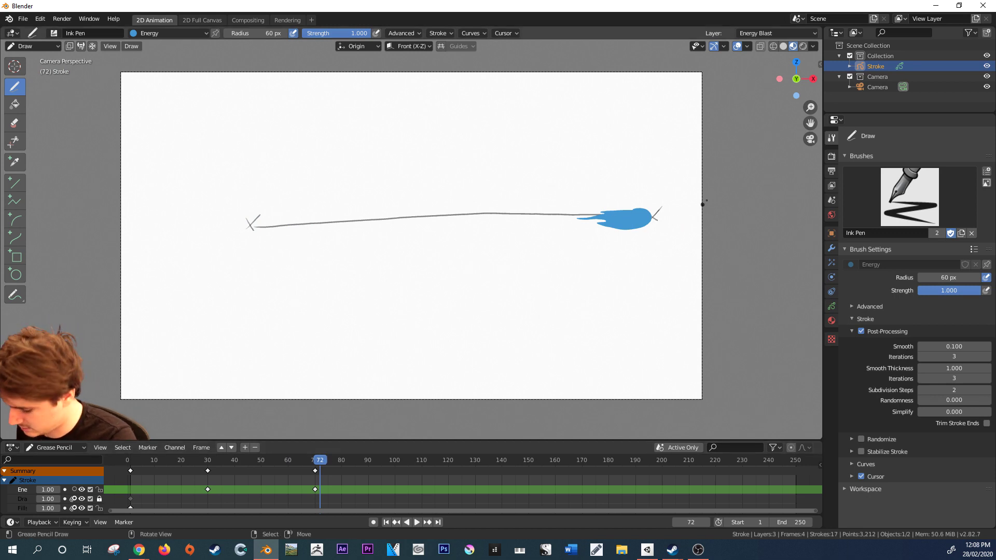
mouse_move(811, 107)
left_mouse_down()
mouse_move(819, 92)
mouse_move(571, 175)
left_mouse_up()
mouse_move(575, 242)
left_mouse_down()
mouse_move(539, 252)
mouse_move(588, 251)
left_mouse_up()
key("ctrl+z")
key("space")
left_click(316, 465)
key("space")
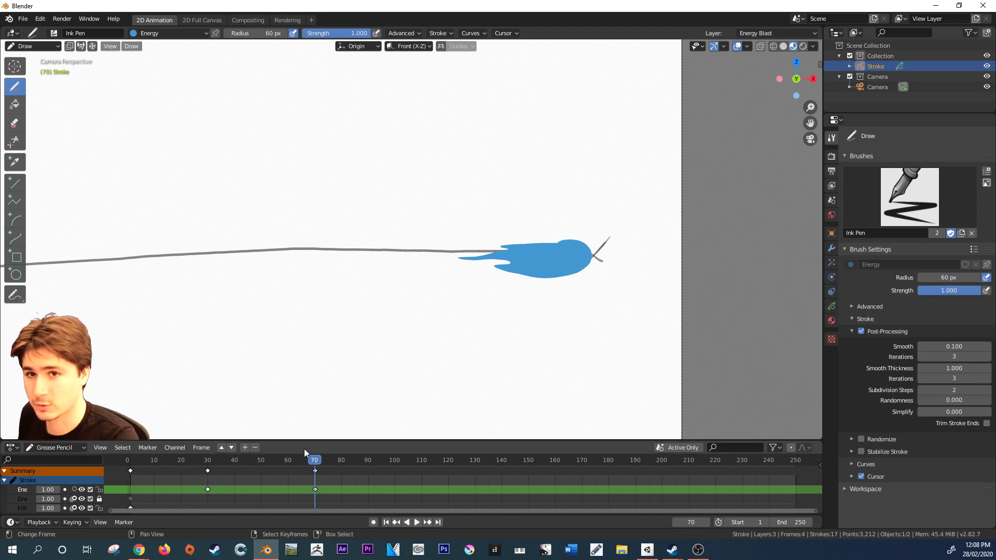
- Remove the frame-70 blob and redraw it as a stretched streak along the guide line
left_click_drag(577, 241, 535, 242)
key("ctrl+z")
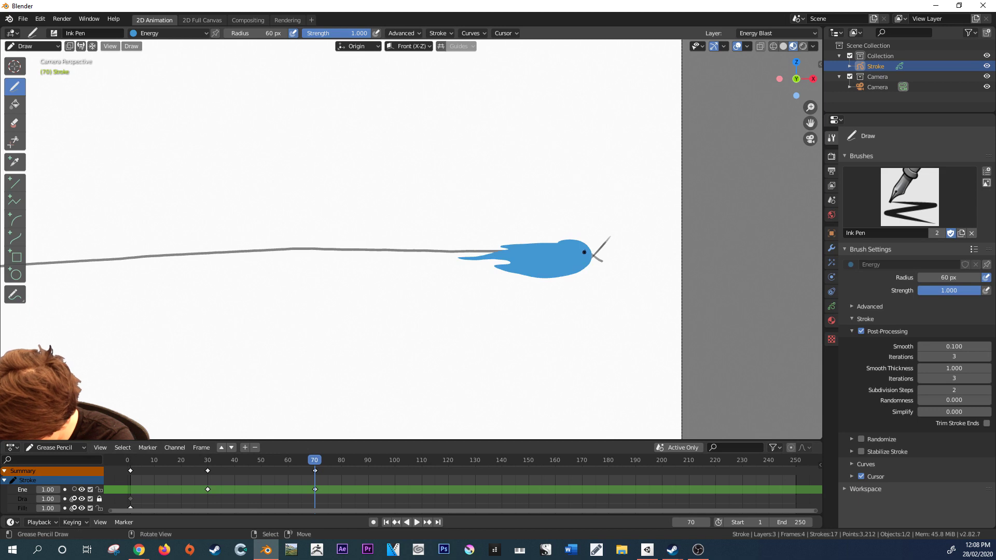
key("ctrl")
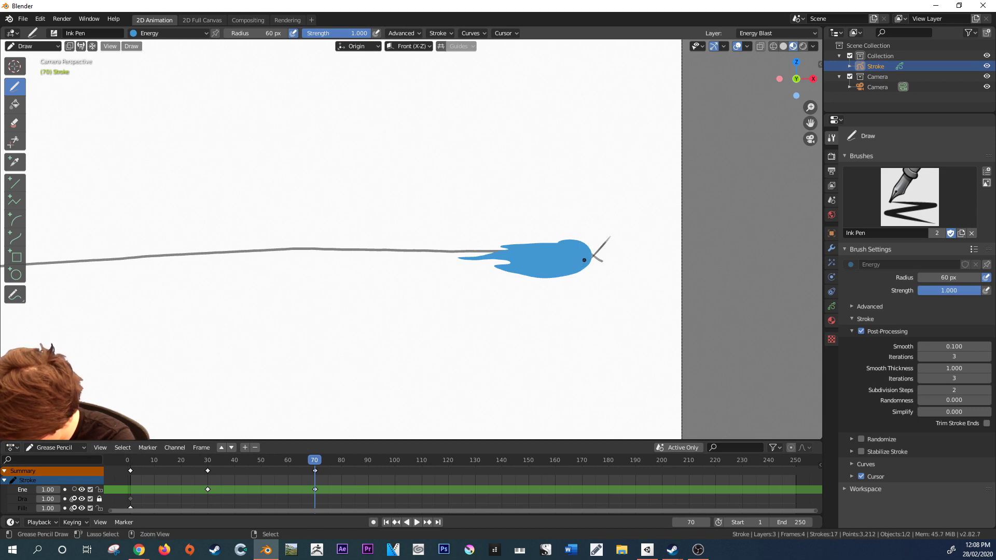
key("ctrl+z")
mouse_move(568, 271)
left_mouse_down()
mouse_move(587, 253)
mouse_move(564, 235)
mouse_move(471, 248)
mouse_move(503, 250)
mouse_move(481, 253)
mouse_move(395, 249)
mouse_move(519, 255)
mouse_move(508, 261)
mouse_move(550, 254)
mouse_move(584, 267)
left_mouse_up()
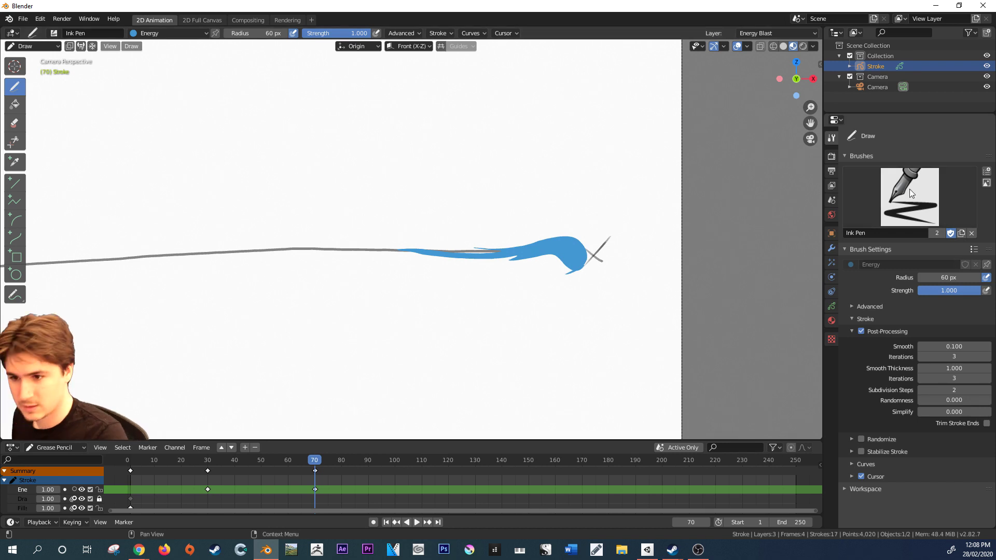
- Erase the hooked tip of the frame-70 streak, then re-centre the camera frame and scrub back
left_click(15, 123)
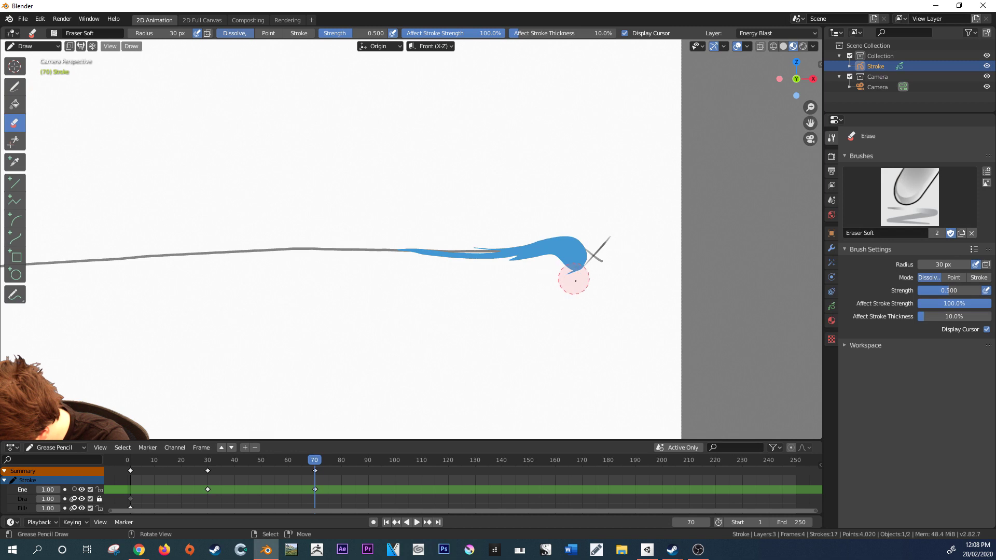
left_click_drag(581, 275, 587, 269)
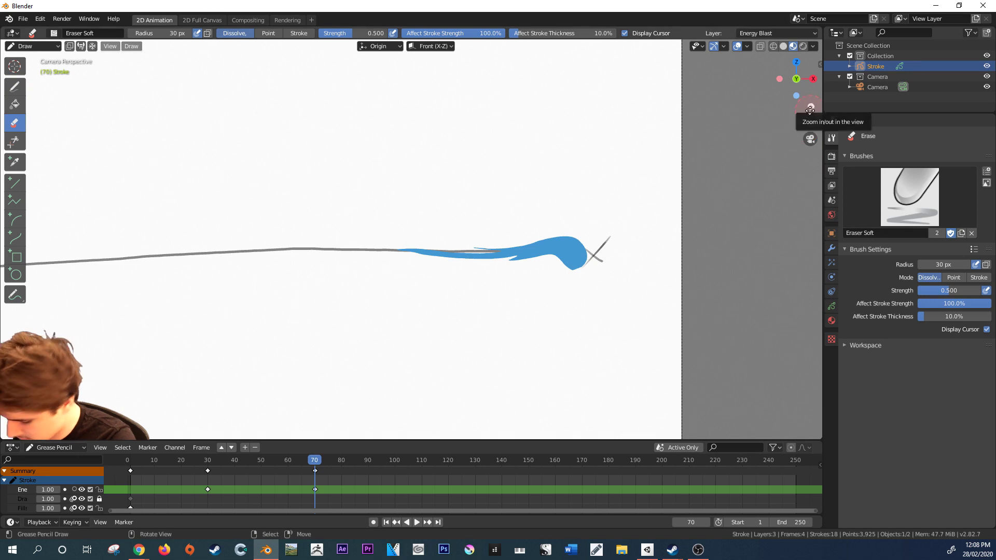
left_click(15, 86)
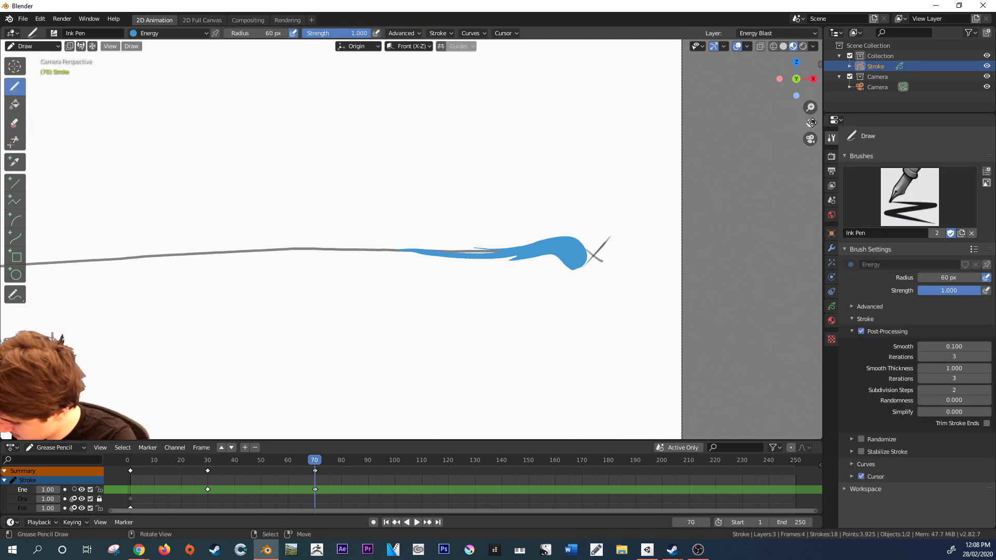
left_click_drag(811, 124, 810, 125)
scroll(810, 124, "down", 3)
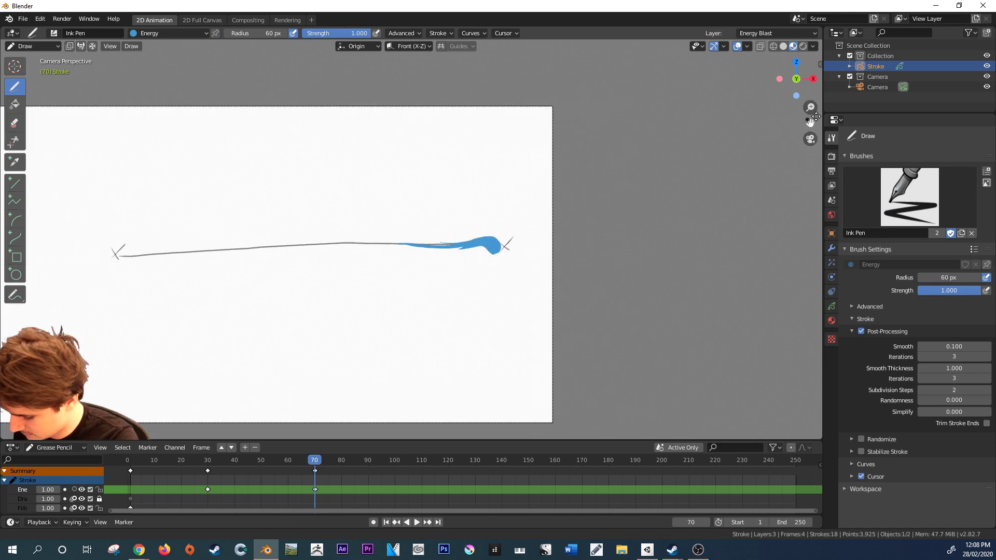
key("Home")
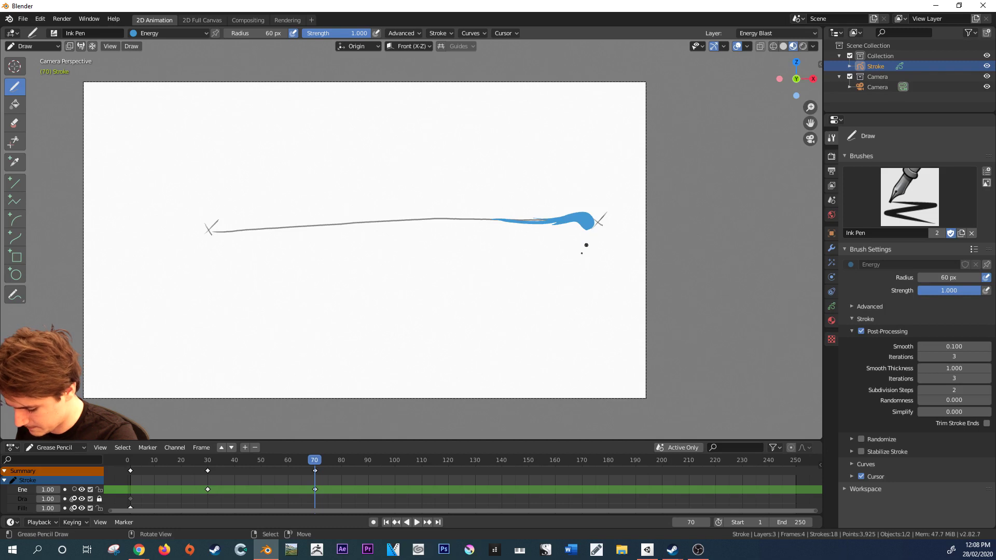
mouse_move(314, 460)
left_mouse_down()
mouse_move(223, 472)
mouse_move(326, 473)
mouse_move(249, 467)
mouse_move(367, 462)
mouse_move(241, 461)
mouse_move(375, 462)
mouse_move(241, 461)
mouse_move(424, 439)
mouse_move(360, 424)
mouse_move(203, 432)
mouse_move(325, 437)
mouse_move(223, 434)
left_mouse_up()
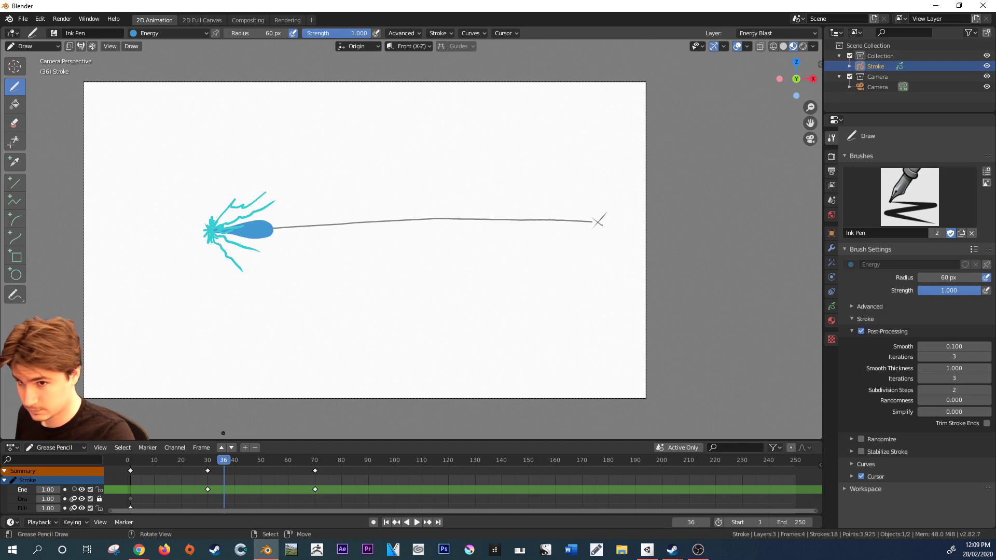
- At frame 35, enable onion skinning on the Energy Blast layer and toggle it to compare
key("space")
mouse_move(232, 459)
left_mouse_down()
mouse_move(334, 457)
mouse_move(198, 466)
mouse_move(300, 459)
mouse_move(221, 472)
left_mouse_up()
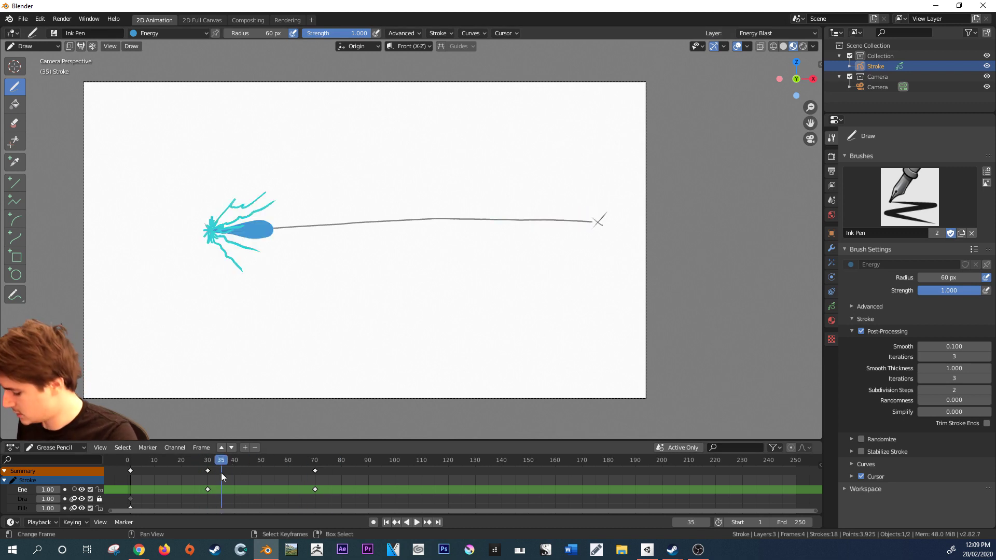
left_click(832, 307)
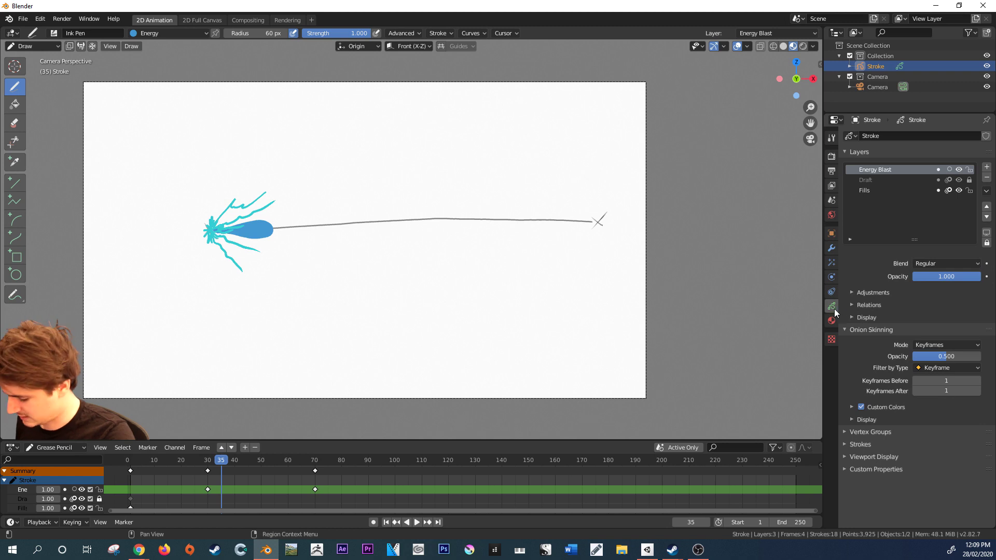
left_click(949, 170)
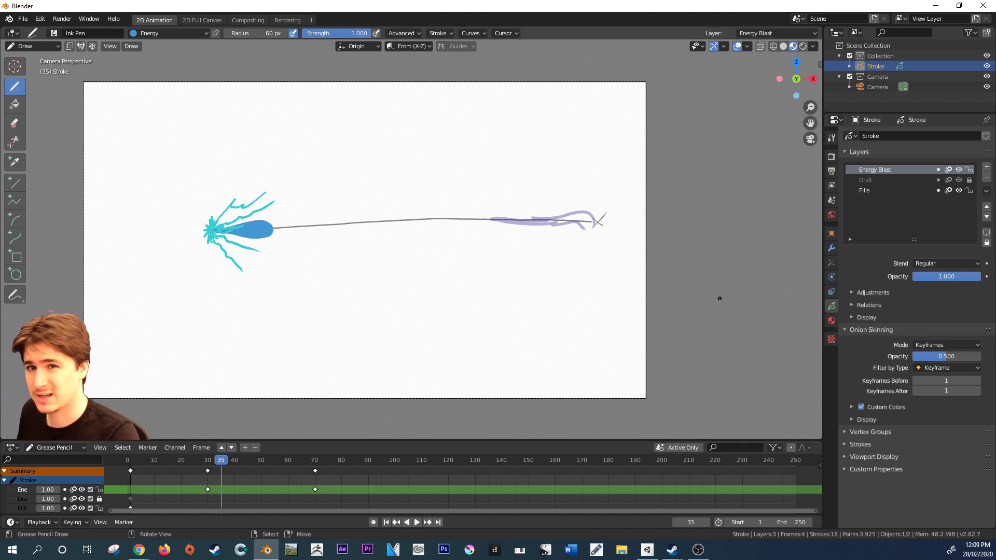
left_click(739, 45)
left_click(736, 46)
left_click(737, 45)
left_click(737, 45)
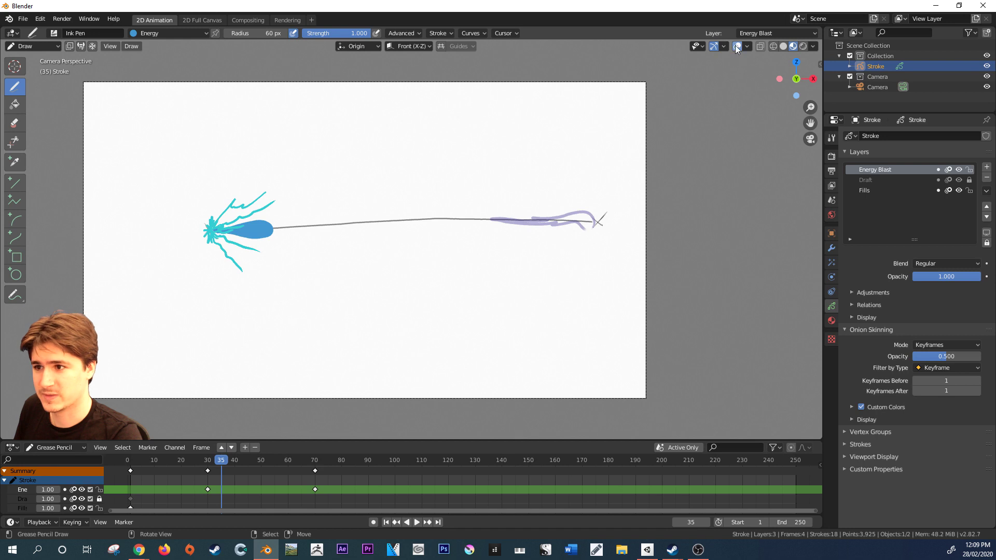
left_click(748, 46)
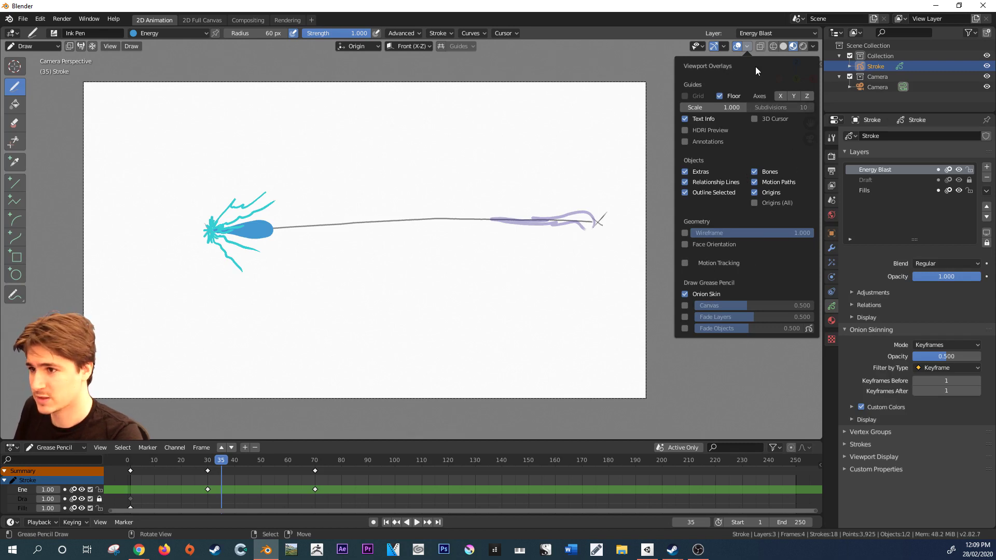
left_click(747, 48)
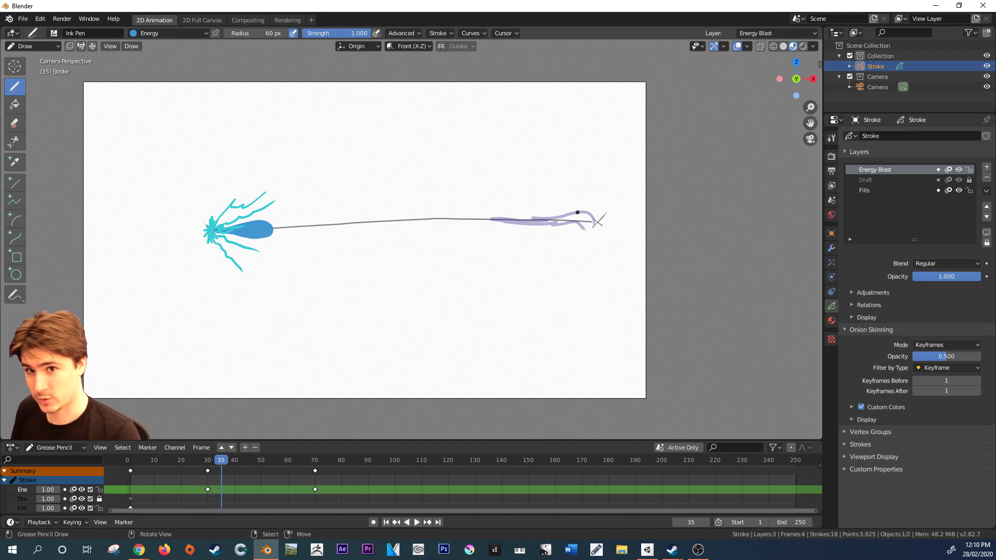
- Stop at frame 50 and draw the stretched blue blast midway along the guide line
key("space")
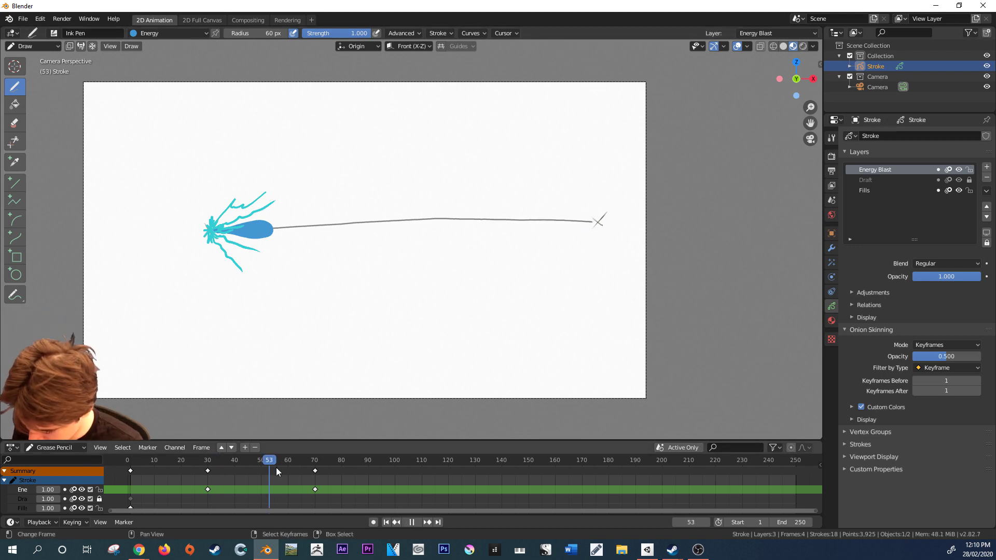
mouse_move(258, 468)
left_mouse_down()
mouse_move(269, 471)
mouse_move(260, 472)
left_mouse_up()
key("space")
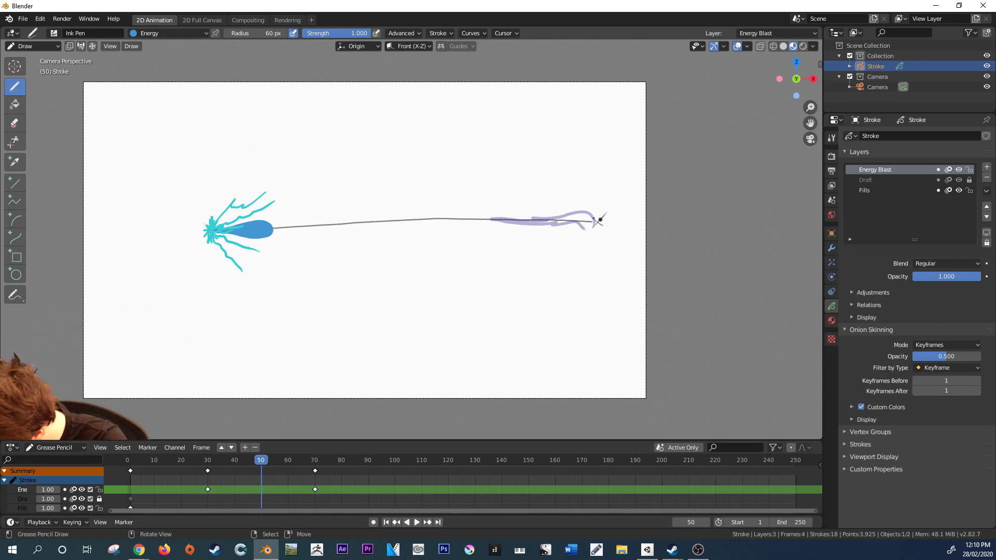
mouse_move(441, 215)
left_mouse_down()
mouse_move(445, 230)
mouse_move(387, 227)
mouse_move(408, 220)
mouse_move(350, 228)
mouse_move(446, 214)
left_mouse_up()
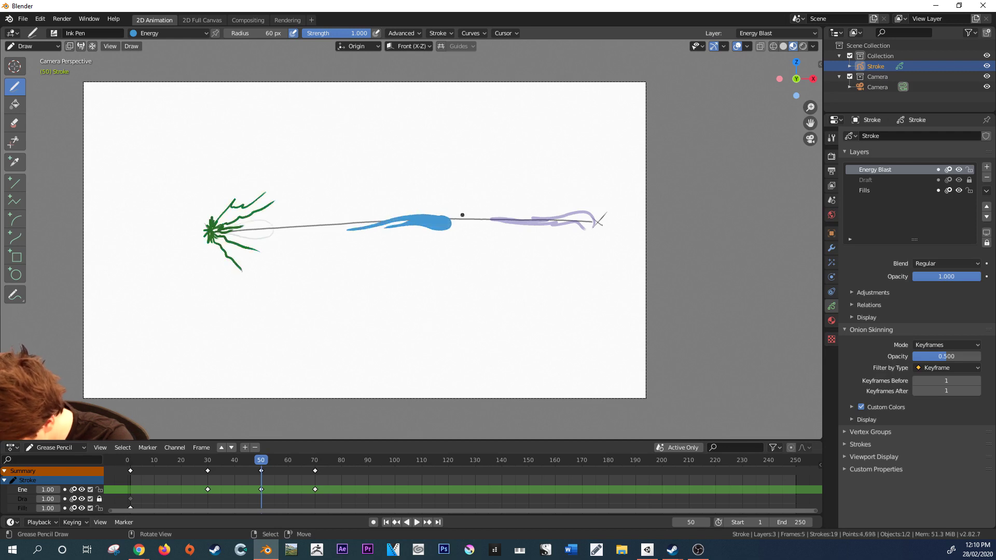
mouse_move(262, 460)
left_mouse_down()
mouse_move(241, 460)
mouse_move(332, 459)
mouse_move(249, 459)
mouse_move(332, 452)
mouse_move(259, 456)
left_mouse_up()
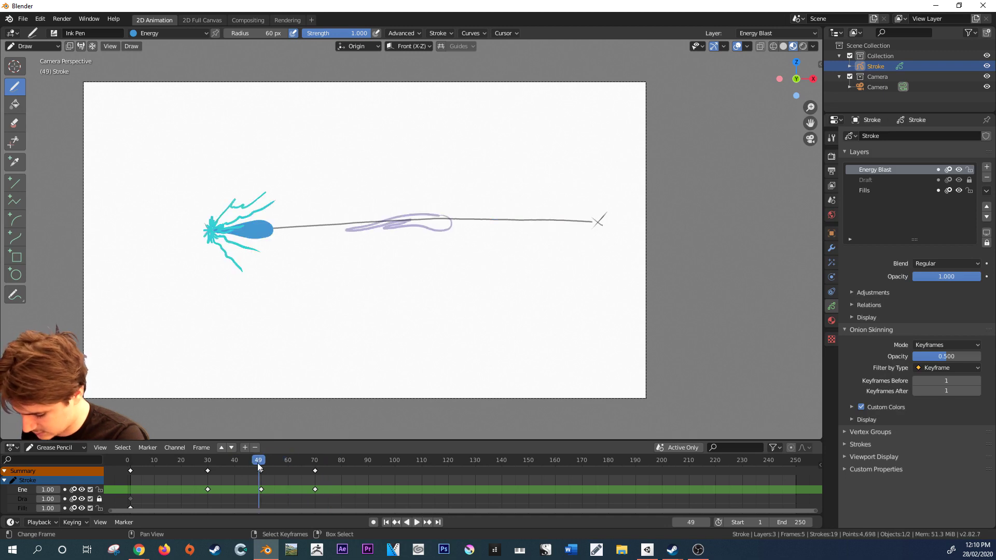
- Try a blast stroke at frame 51, undo it, and return to frame 50
key("Right")
key("Right")
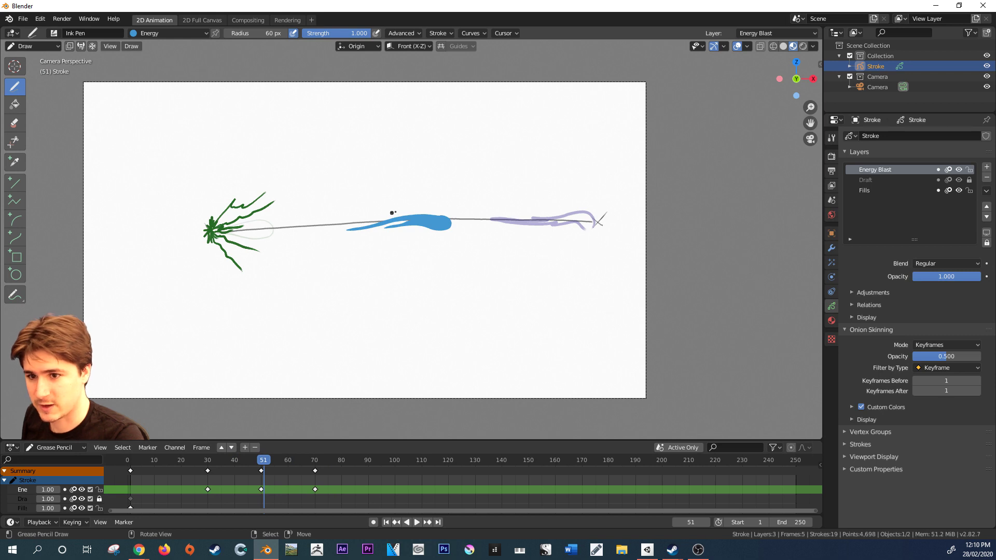
mouse_move(357, 224)
left_mouse_down()
mouse_move(405, 202)
mouse_move(453, 221)
left_mouse_up()
key("ctrl+z")
left_click(262, 465)
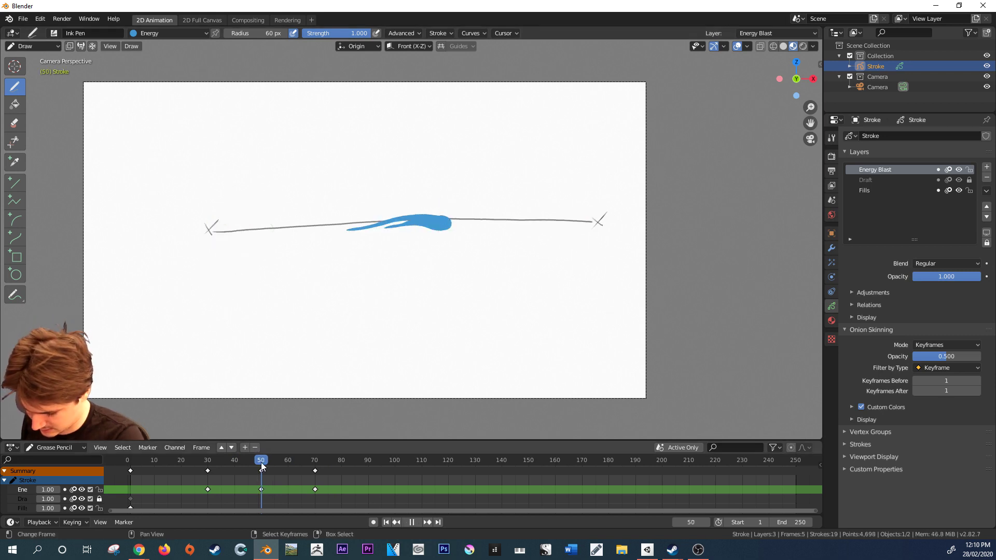
key("Escape")
left_click(171, 33)
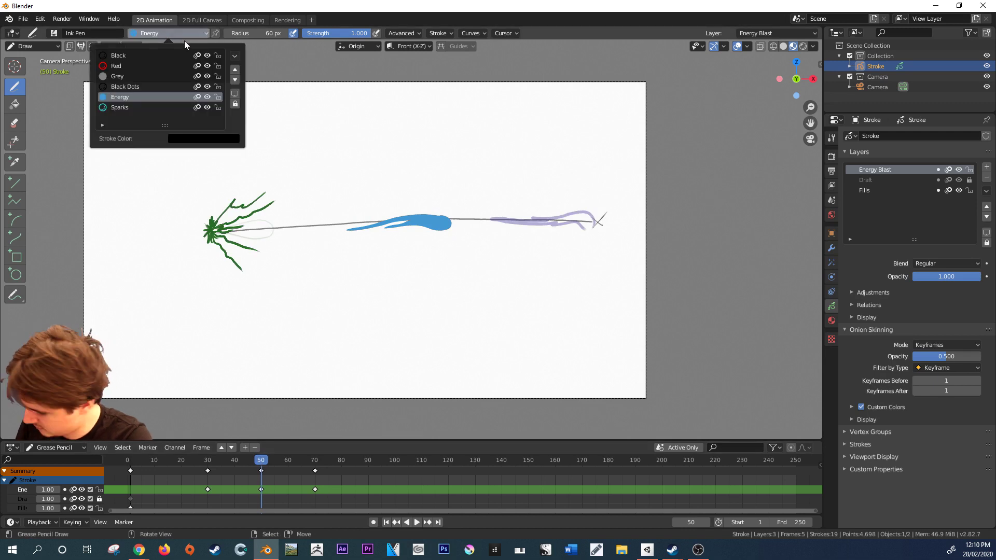
- Switch to the Black Dots material, draw trial black arcs above the blast, and undo them all
left_click(141, 87)
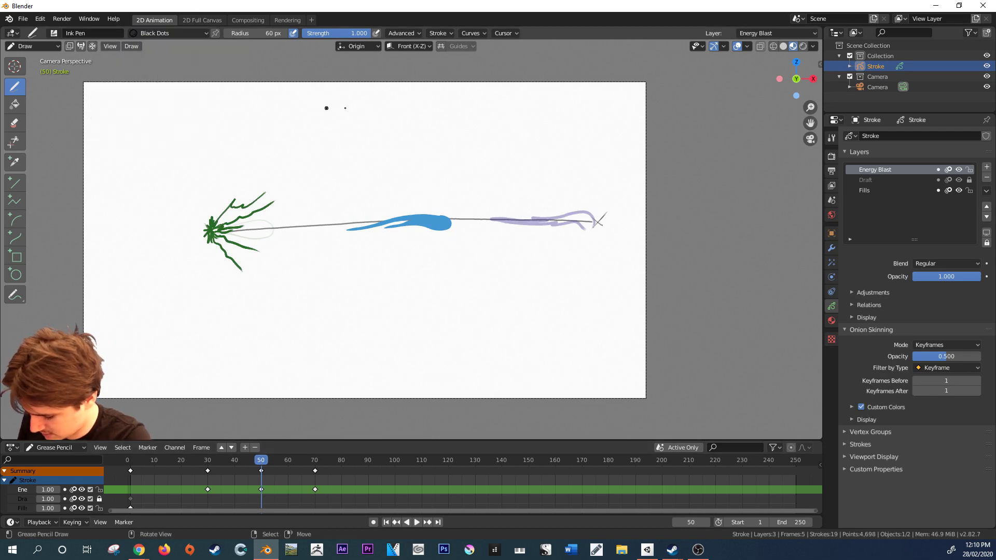
left_click_drag(343, 206, 469, 198)
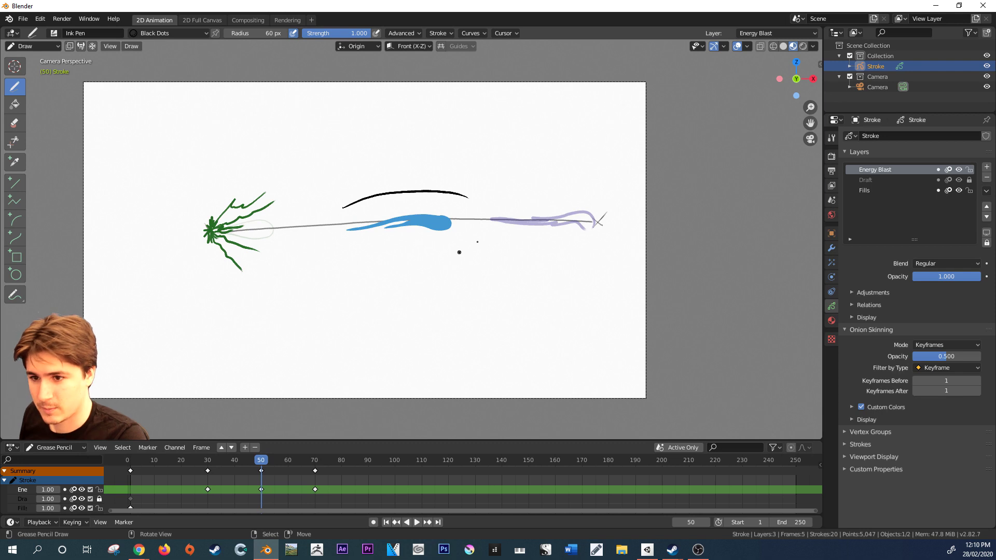
left_click_drag(486, 233, 585, 237)
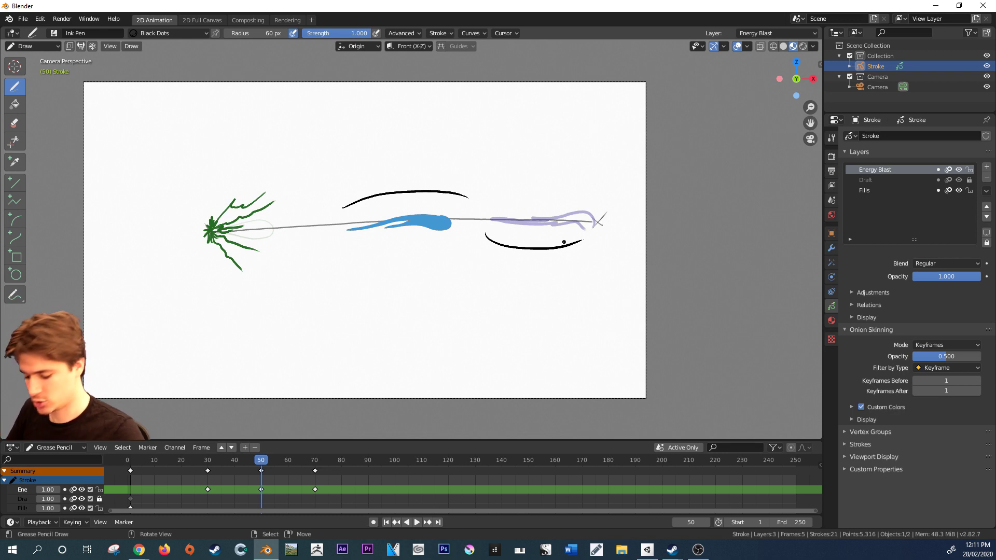
key("ctrl+z")
key("ctrl+z")
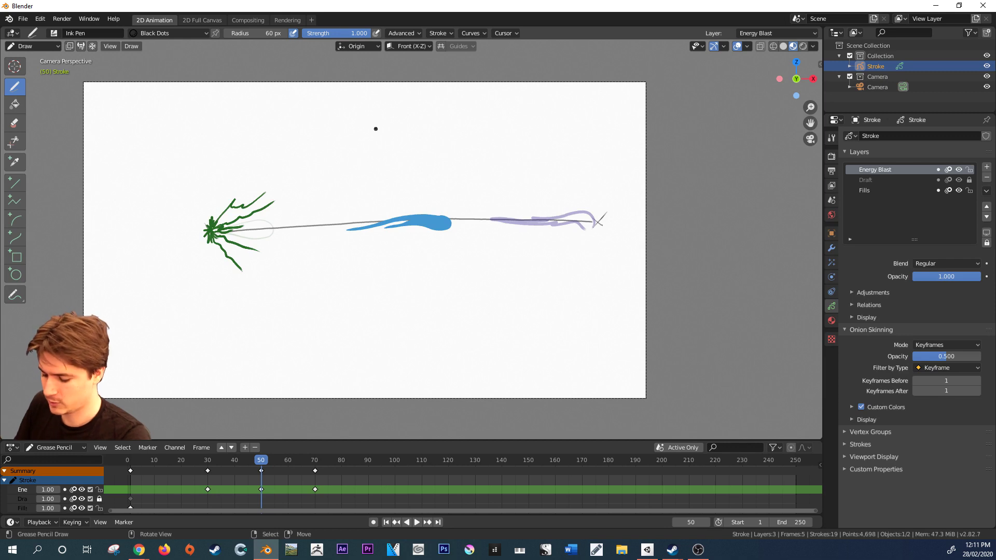
mouse_move(375, 121)
left_mouse_down()
mouse_move(393, 153)
mouse_move(388, 212)
left_mouse_up()
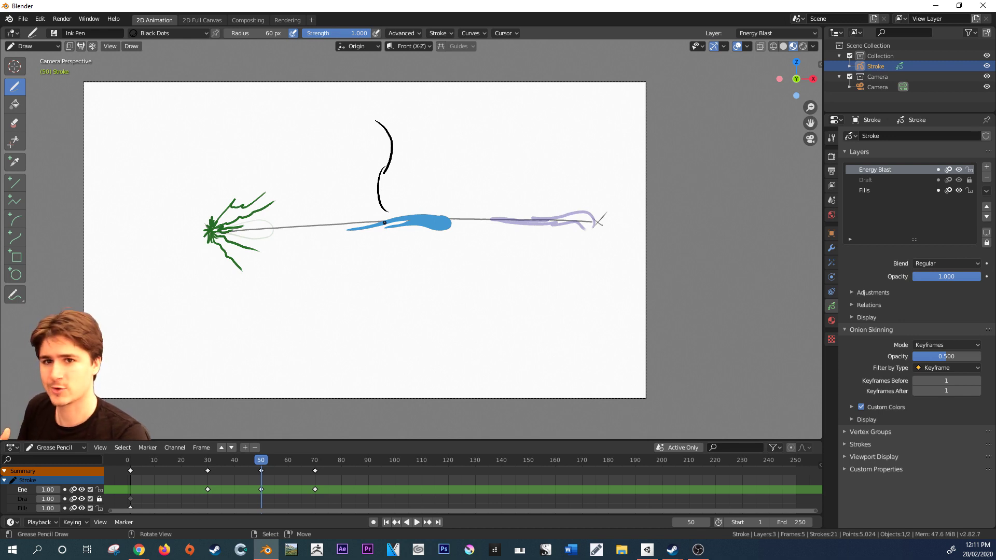
key("ctrl+z")
key("ctrl+z")
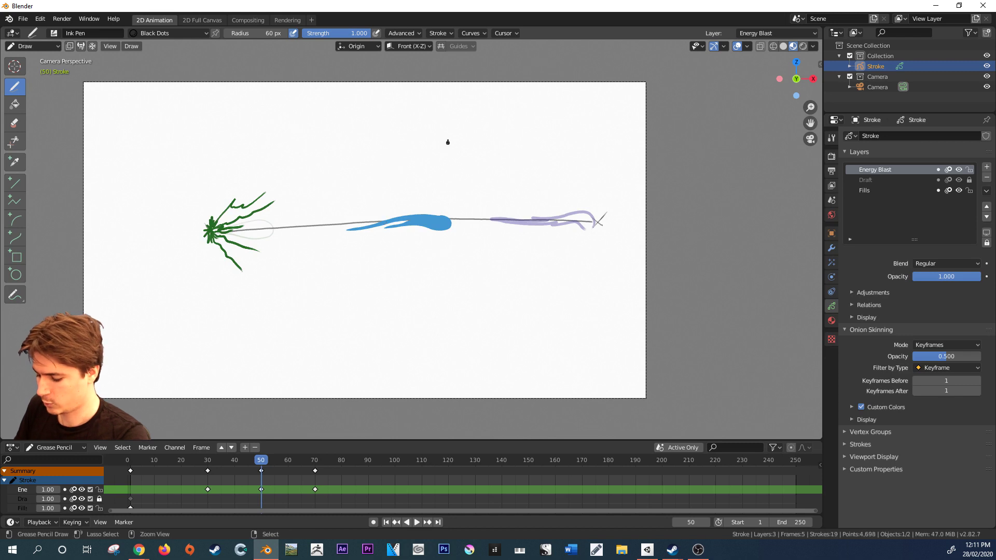
mouse_move(448, 119)
left_mouse_down()
mouse_move(430, 143)
mouse_move(465, 168)
left_mouse_up()
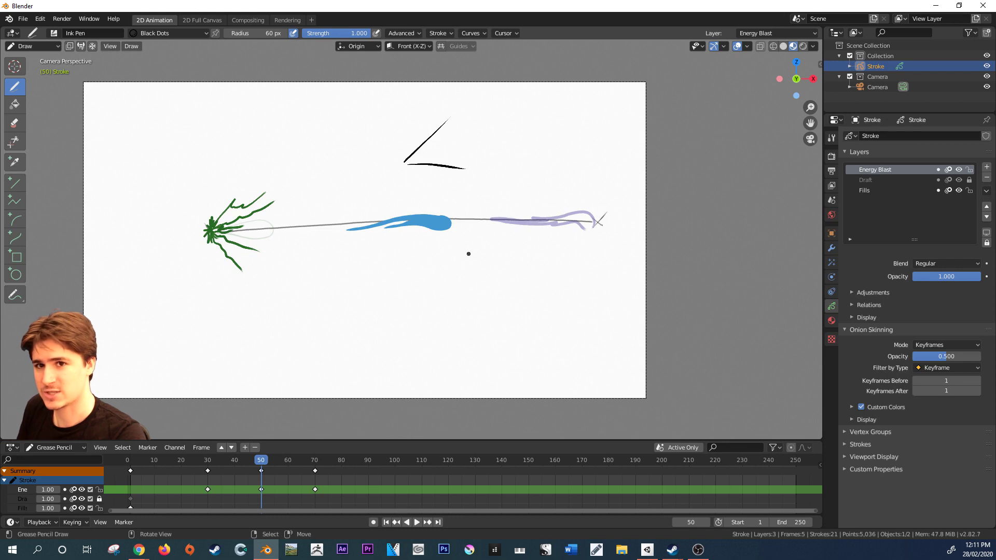
key("ctrl+z")
key("ctrl+z")
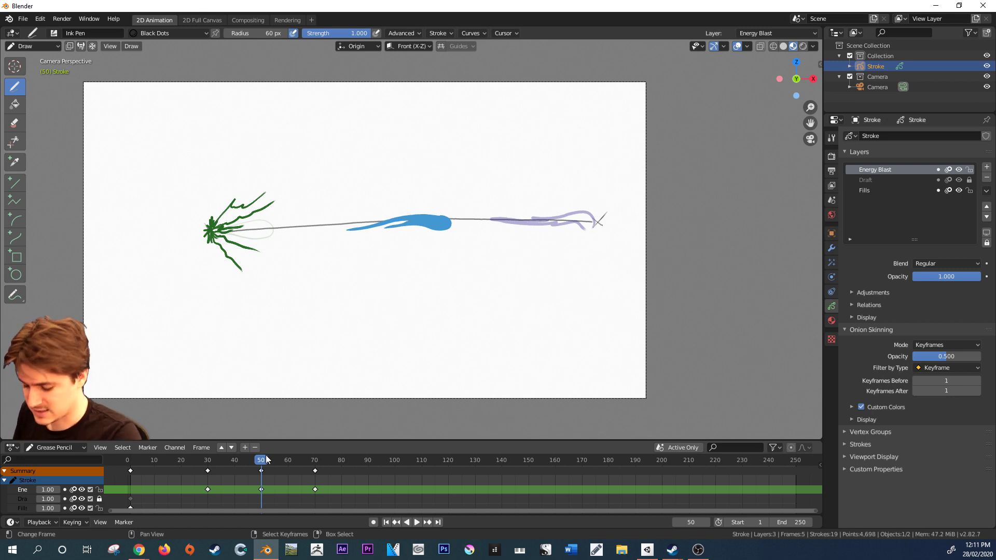
- Switch to the Sparks material and draw a short cyan spark above the mid-flight blast
left_click(155, 34)
left_click(143, 107)
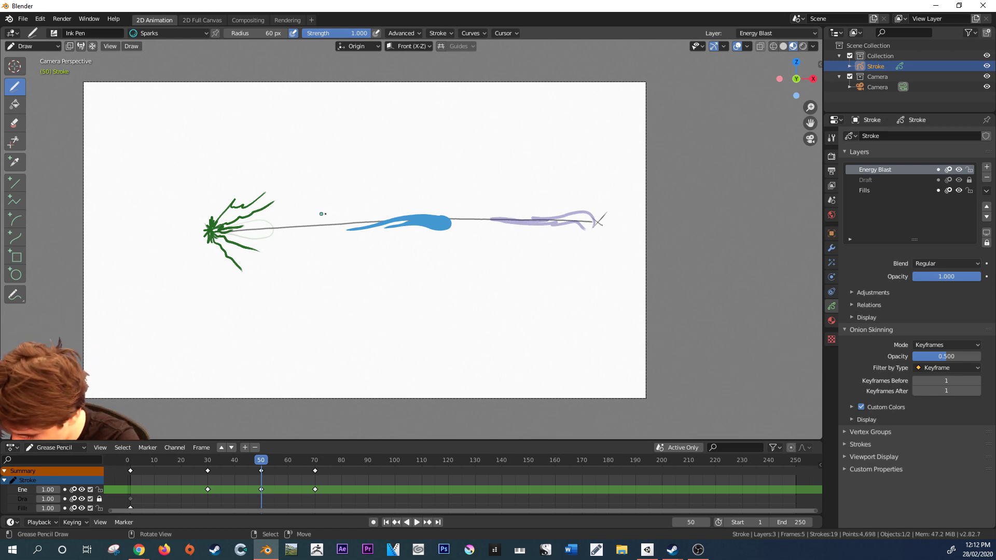
mouse_move(316, 214)
left_mouse_down()
mouse_move(403, 214)
mouse_move(374, 207)
mouse_move(392, 214)
mouse_move(396, 233)
mouse_move(369, 233)
mouse_move(302, 259)
left_mouse_up()
key("ctrl+z")
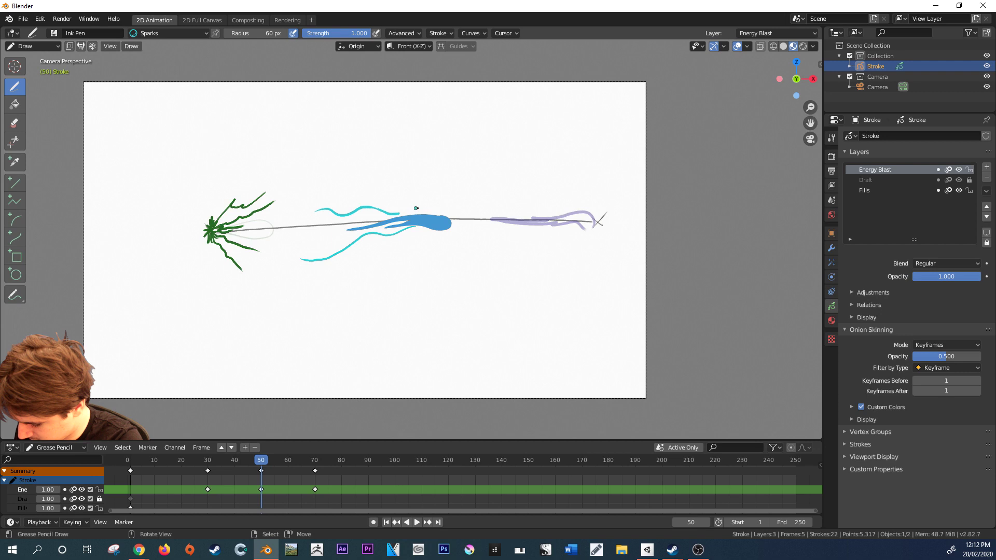
left_click_drag(418, 213, 352, 190)
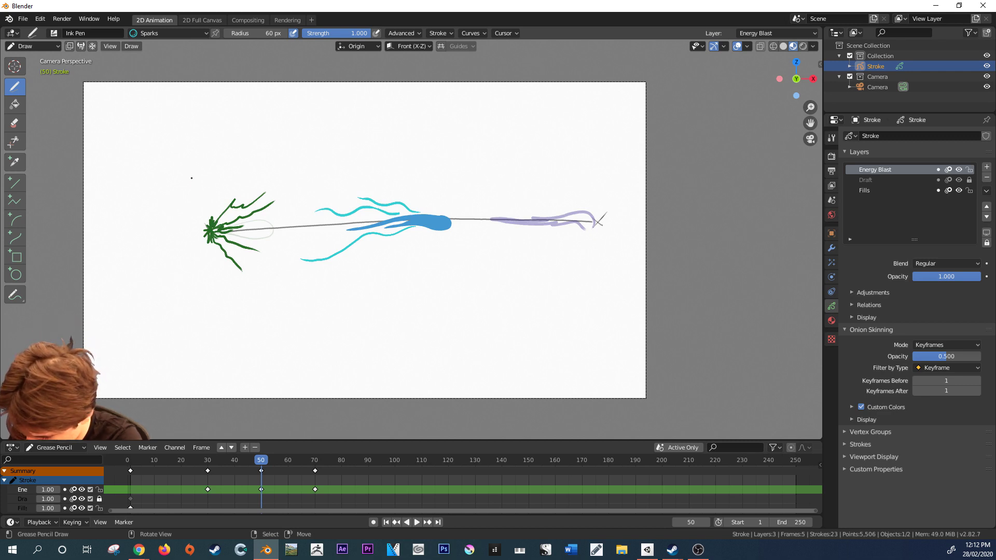
- Add small cyan zigzag sparks above and below the starting burst, then scrub to preview
left_click_drag(190, 168, 225, 203)
key("ctrl+z")
left_click_drag(212, 169, 221, 165)
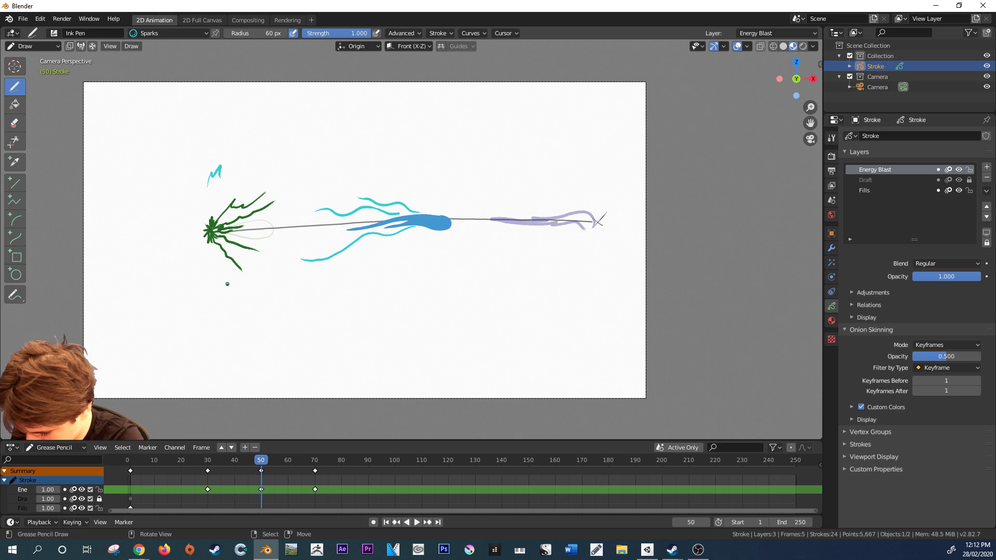
mouse_move(219, 292)
left_mouse_down()
mouse_move(229, 303)
mouse_move(244, 289)
left_mouse_up()
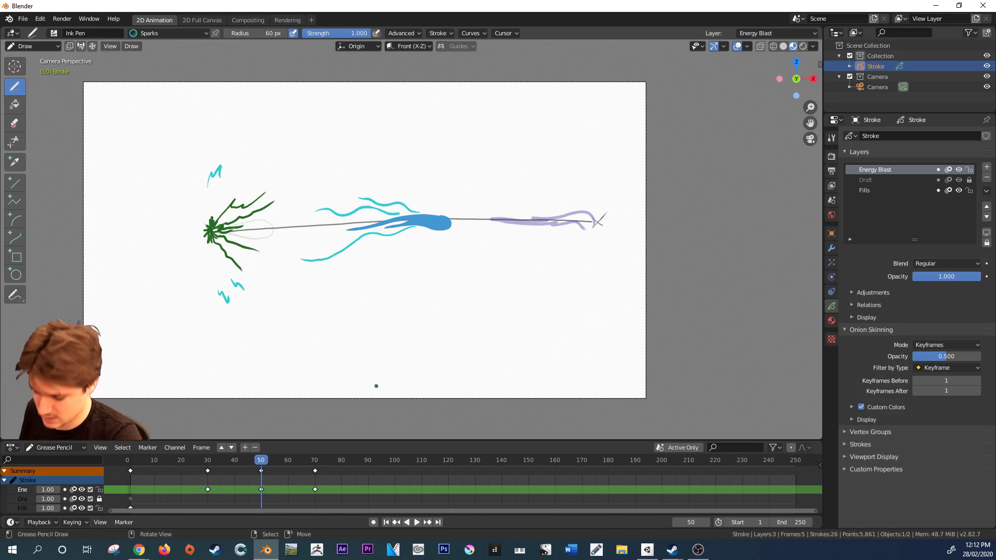
mouse_move(231, 465)
left_mouse_down()
mouse_move(332, 460)
mouse_move(185, 468)
left_mouse_up()
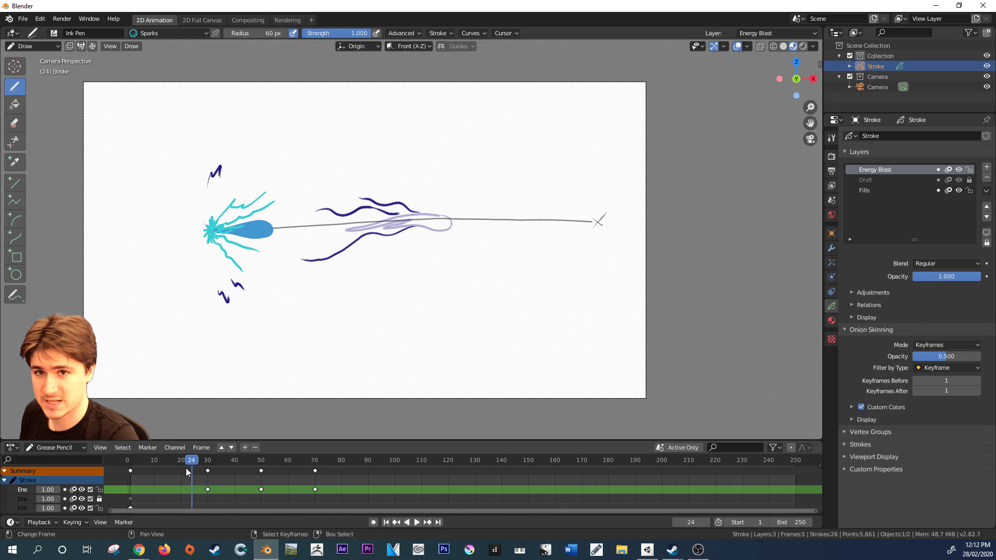
key("space")
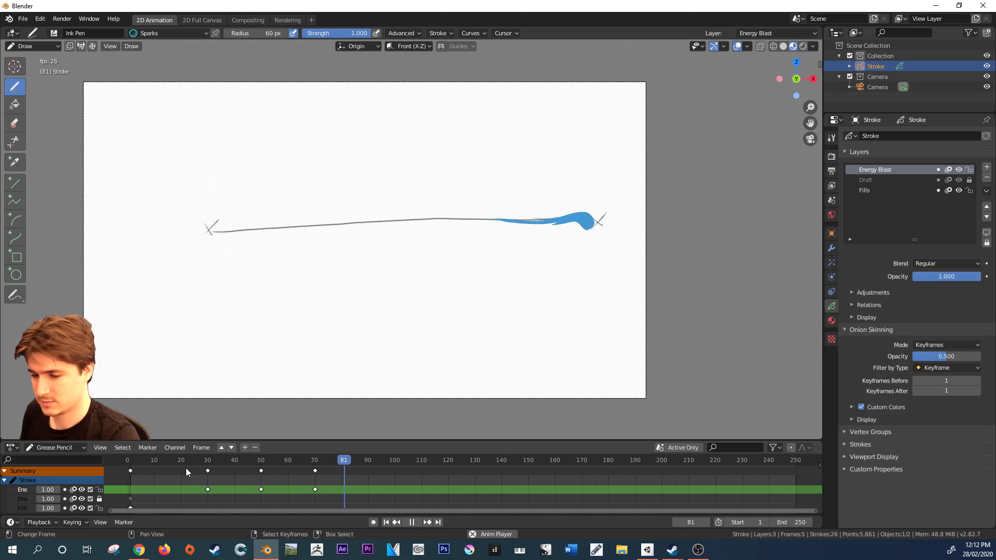
key("space")
mouse_move(186, 467)
left_mouse_down()
mouse_move(233, 476)
mouse_move(287, 464)
mouse_move(192, 466)
mouse_move(289, 466)
mouse_move(204, 465)
mouse_move(259, 463)
left_mouse_up()
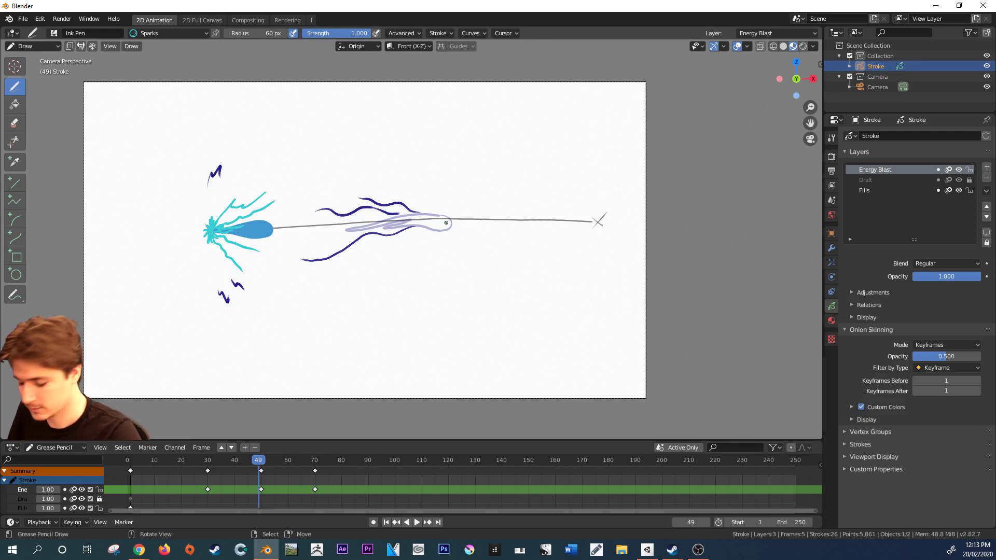
left_click_drag(258, 461, 235, 467)
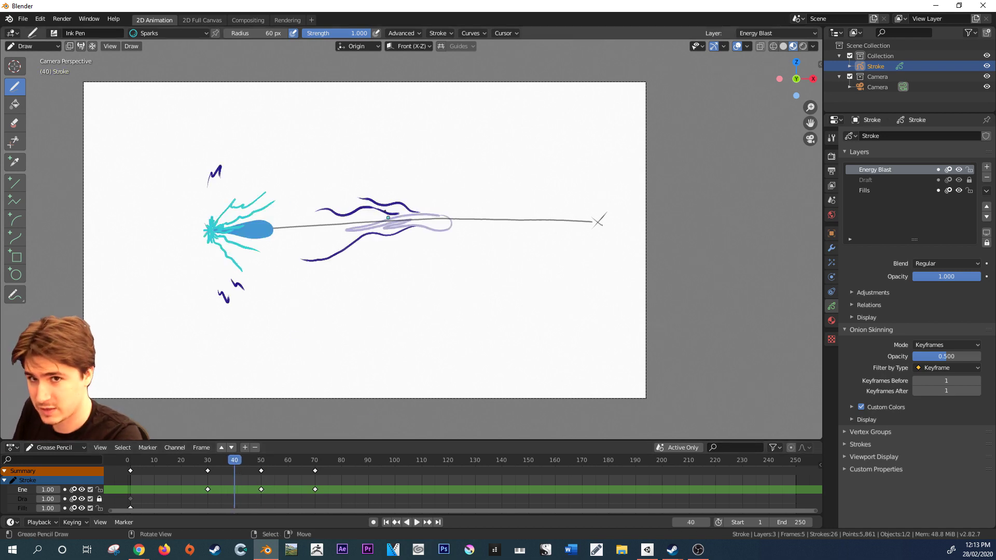
mouse_move(234, 465)
left_mouse_down()
mouse_move(260, 465)
mouse_move(233, 467)
left_mouse_up()
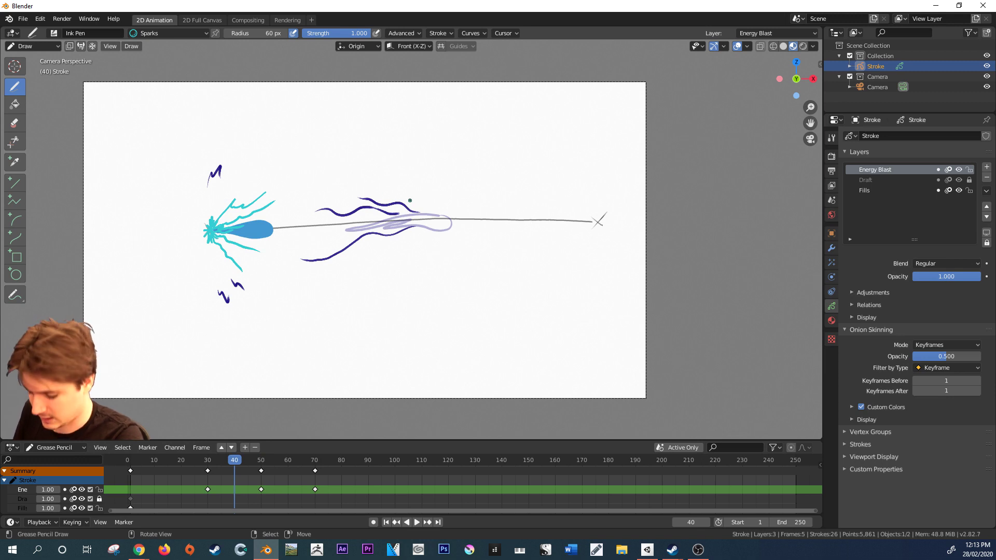
mouse_move(239, 463)
left_mouse_down()
mouse_move(221, 464)
mouse_move(300, 463)
mouse_move(191, 462)
mouse_move(350, 463)
mouse_move(236, 470)
mouse_move(204, 484)
mouse_move(231, 475)
left_mouse_up()
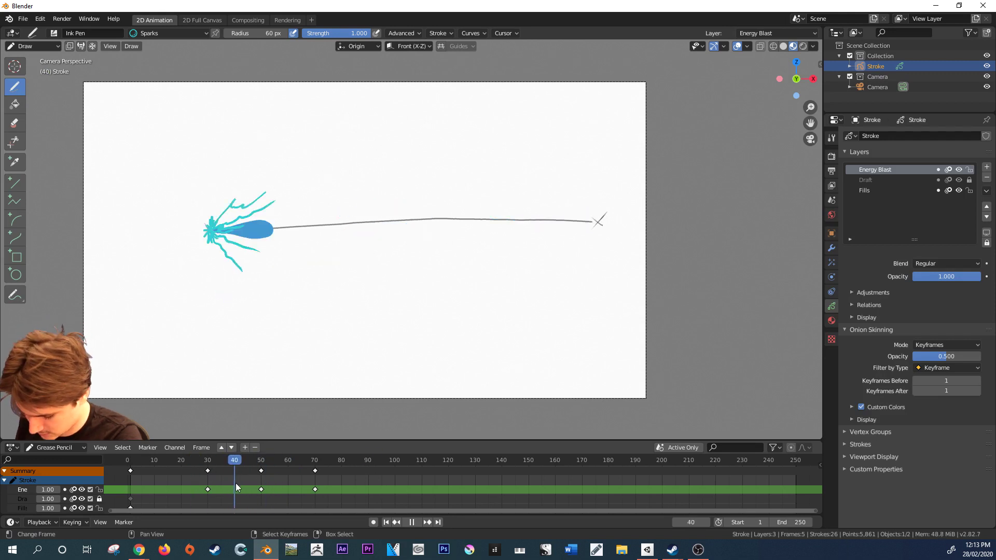
- At frame 40, draw cyan spark strands streaming right from the burst along the guide line
key("Escape")
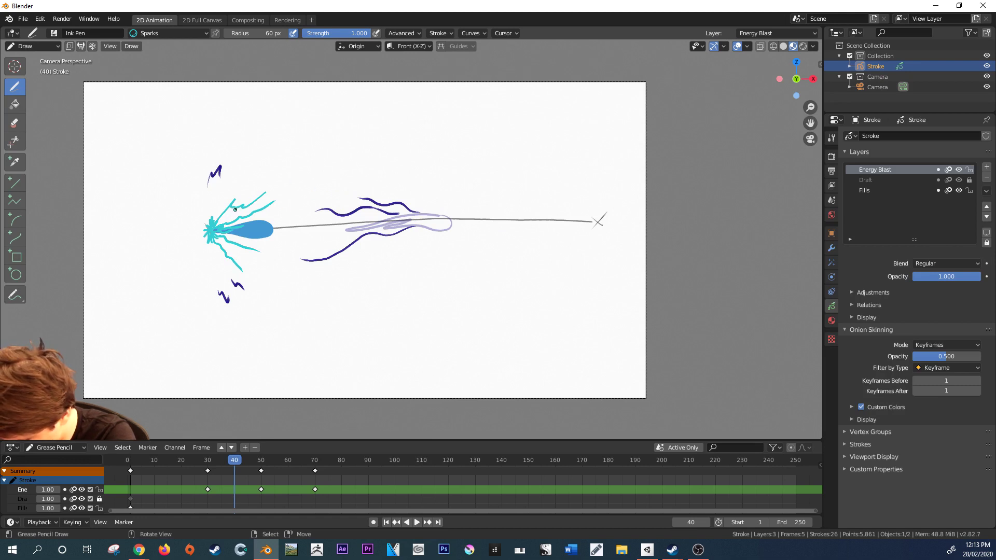
left_click(235, 202)
mouse_move(275, 190)
left_mouse_down()
mouse_move(314, 184)
mouse_move(353, 199)
left_mouse_up()
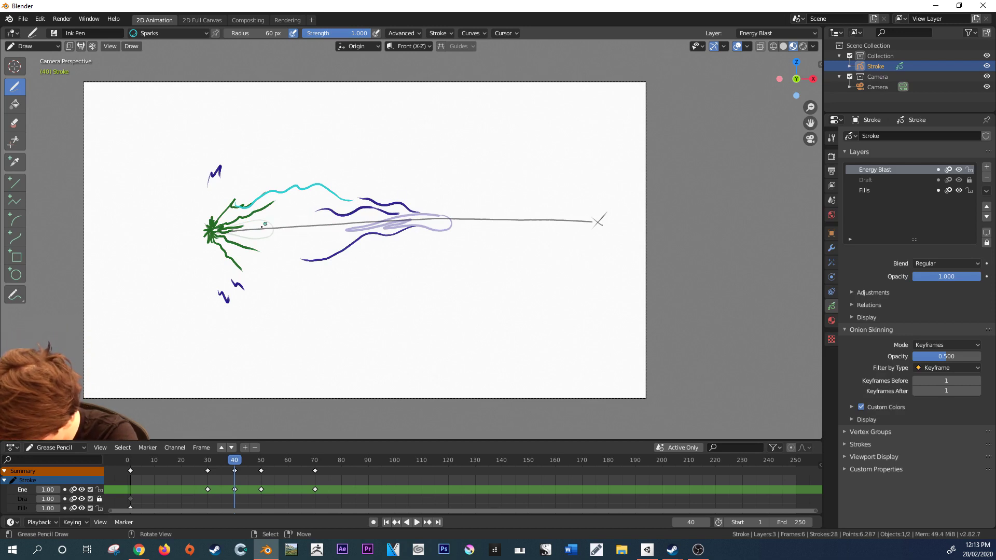
left_click_drag(271, 203, 312, 198)
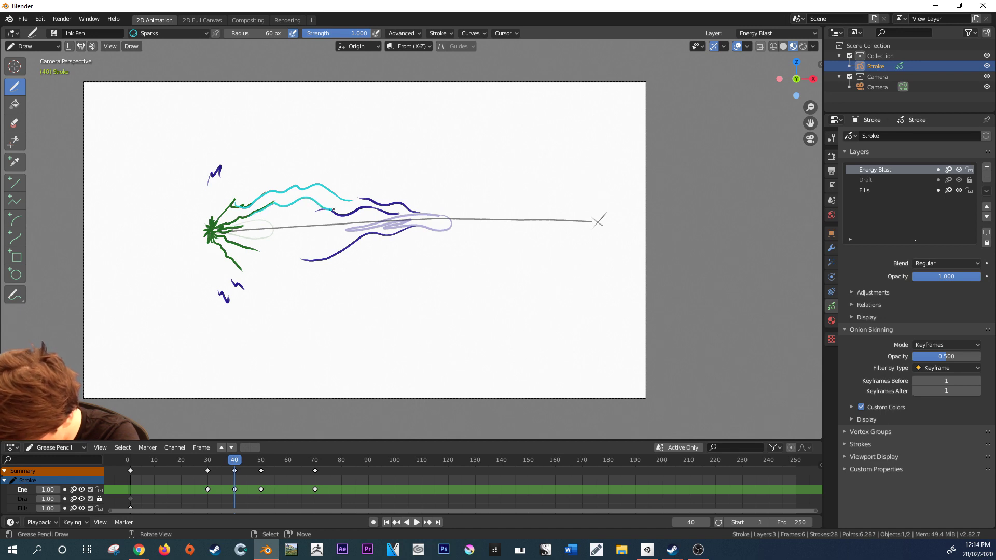
left_click_drag(337, 213, 363, 210)
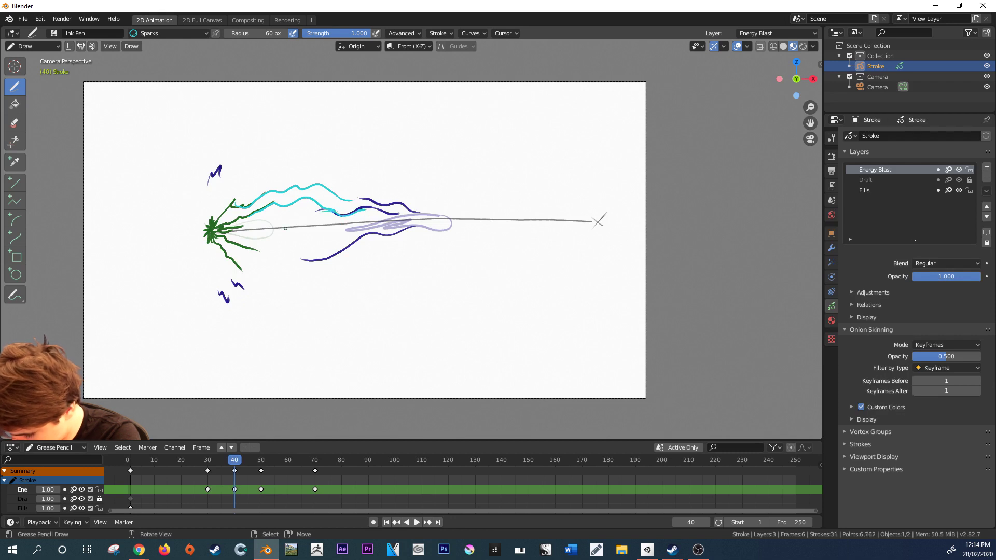
mouse_move(234, 461)
left_mouse_down()
mouse_move(211, 462)
mouse_move(272, 462)
mouse_move(200, 463)
mouse_move(248, 459)
mouse_move(235, 460)
left_mouse_up()
left_click_drag(270, 182, 282, 175)
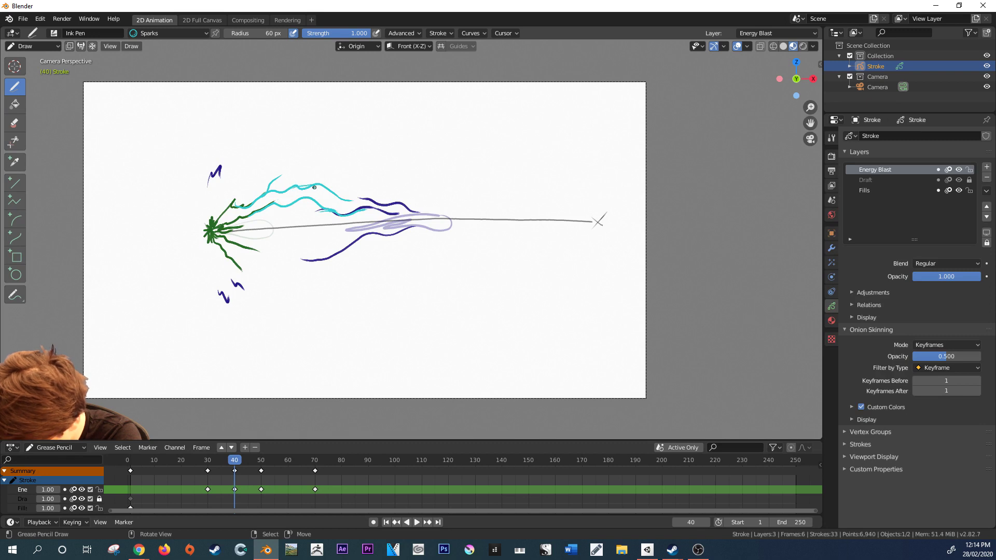
key("ctrl+z")
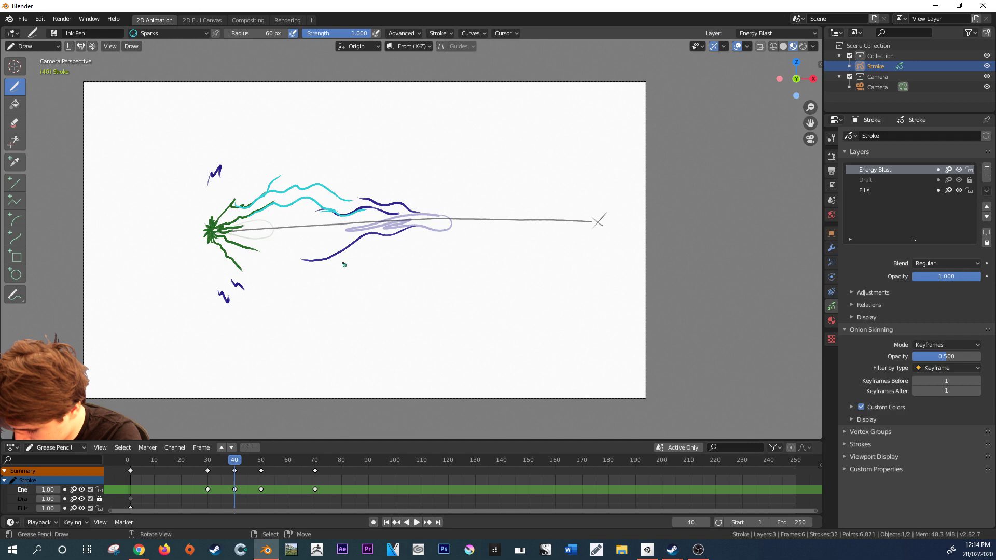
- Add short cyan sparks curving down and around the burst, then play back to check timing
left_click_drag(247, 246, 292, 261)
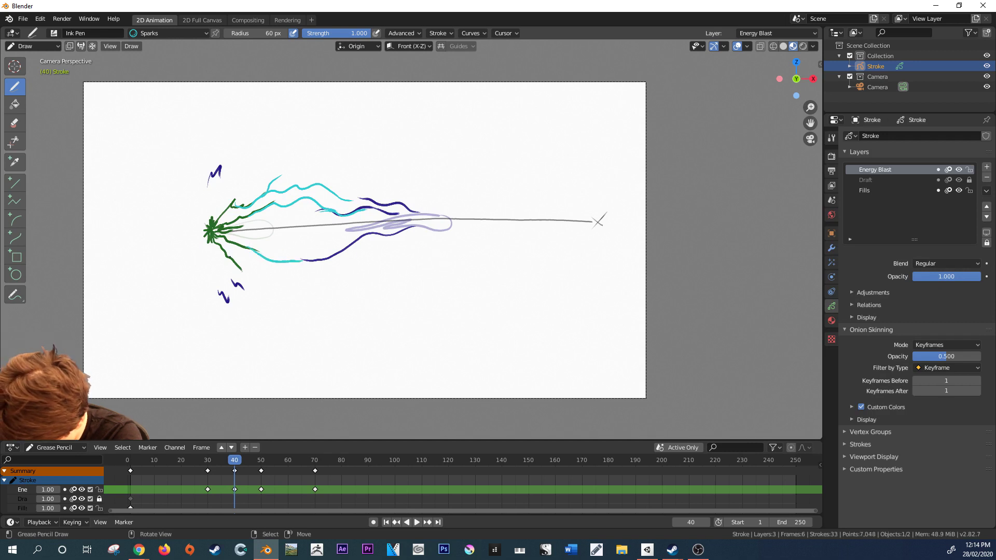
left_click_drag(237, 268, 241, 284)
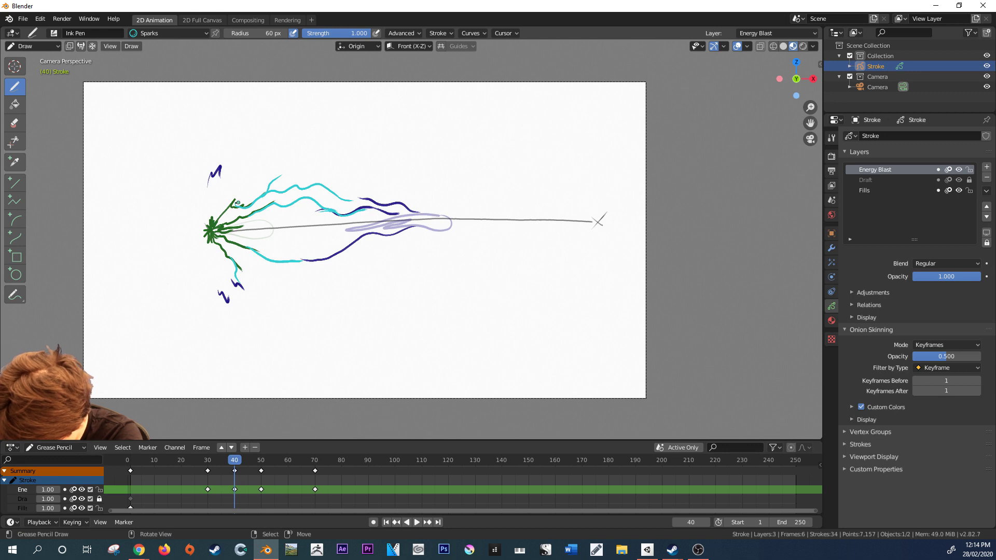
key("ctrl+z")
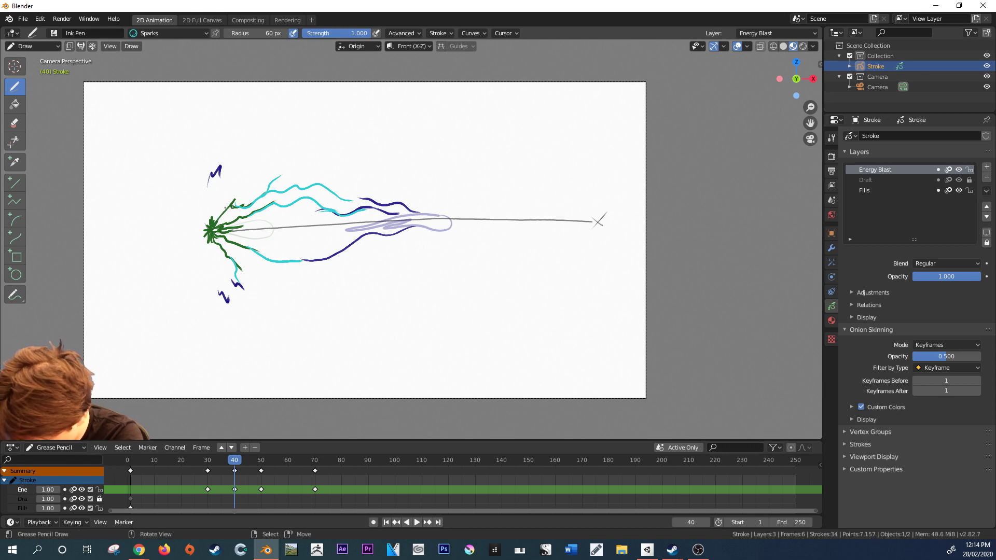
left_click_drag(213, 208, 218, 199)
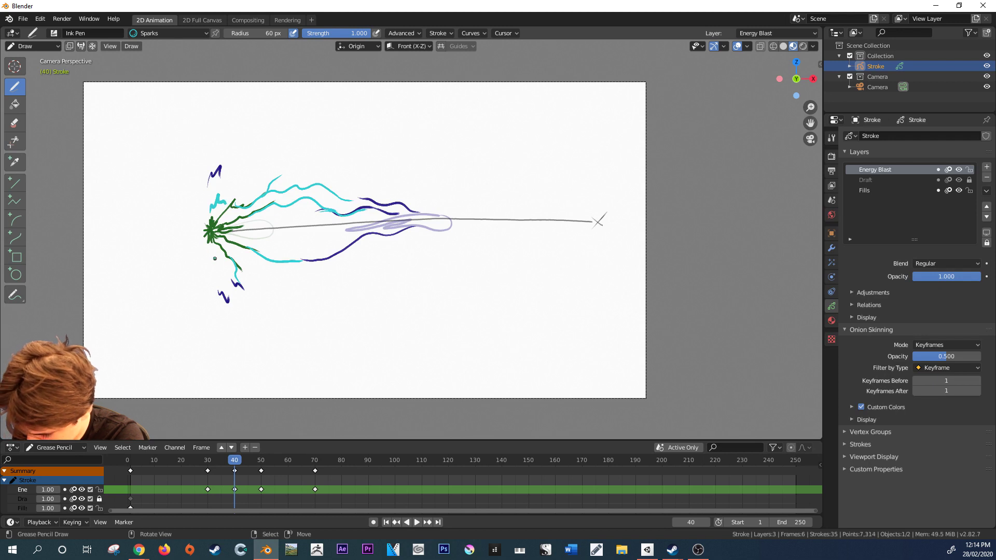
left_click_drag(212, 252, 224, 275)
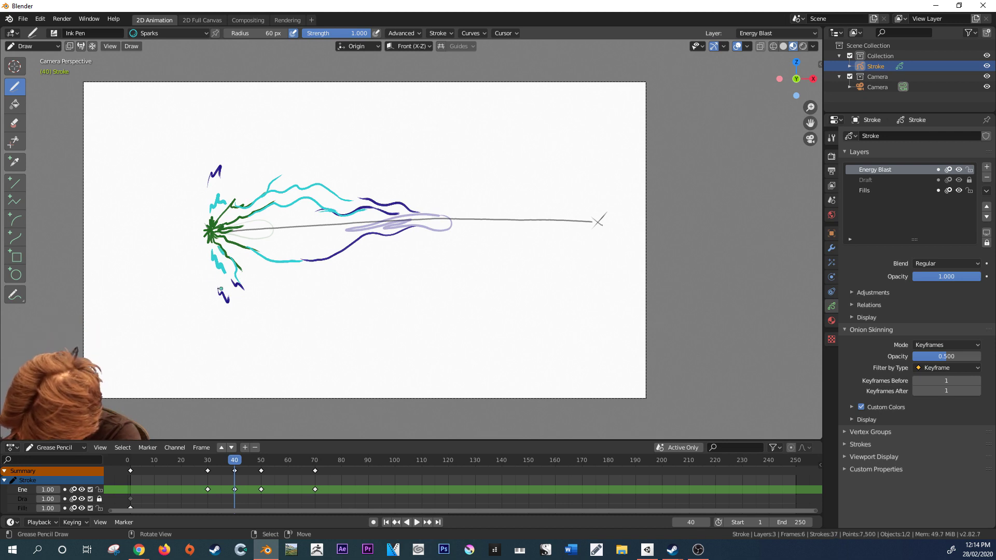
left_click_drag(199, 238, 204, 226)
key("ctrl+shift+space")
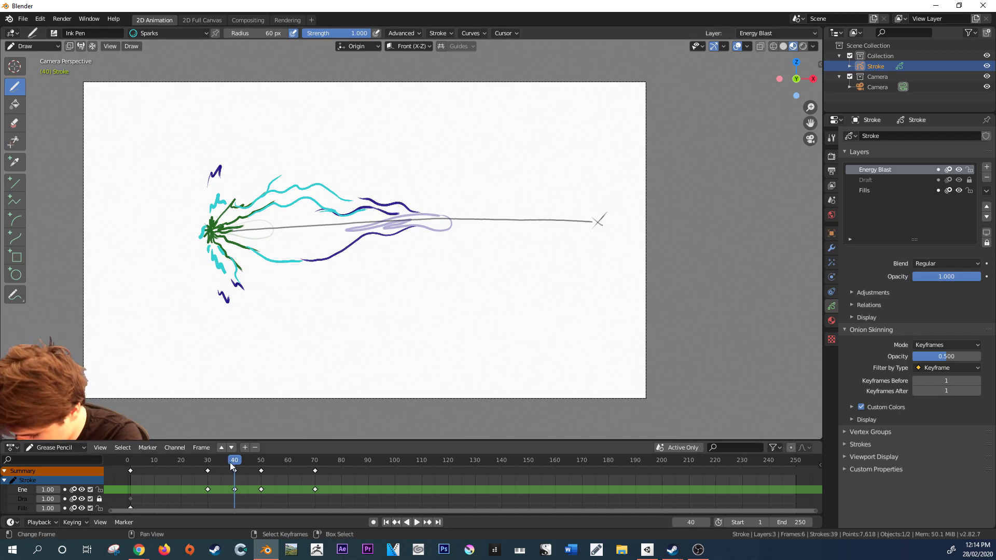
mouse_move(203, 465)
left_mouse_down()
mouse_move(282, 460)
mouse_move(217, 460)
mouse_move(236, 460)
left_mouse_up()
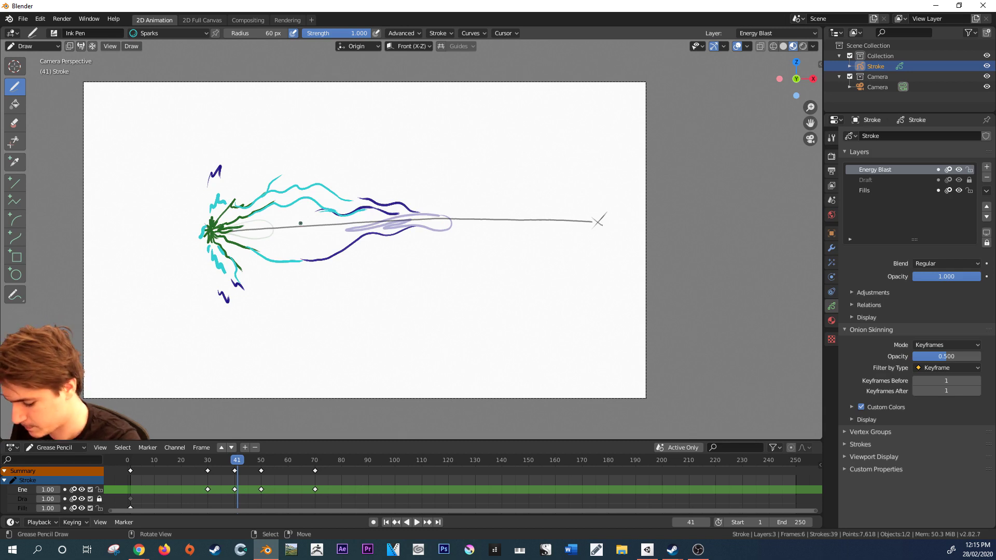
- Erase the middle of the upper cyan strands on frame 40
left_click(15, 123)
left_click_drag(326, 171, 326, 181)
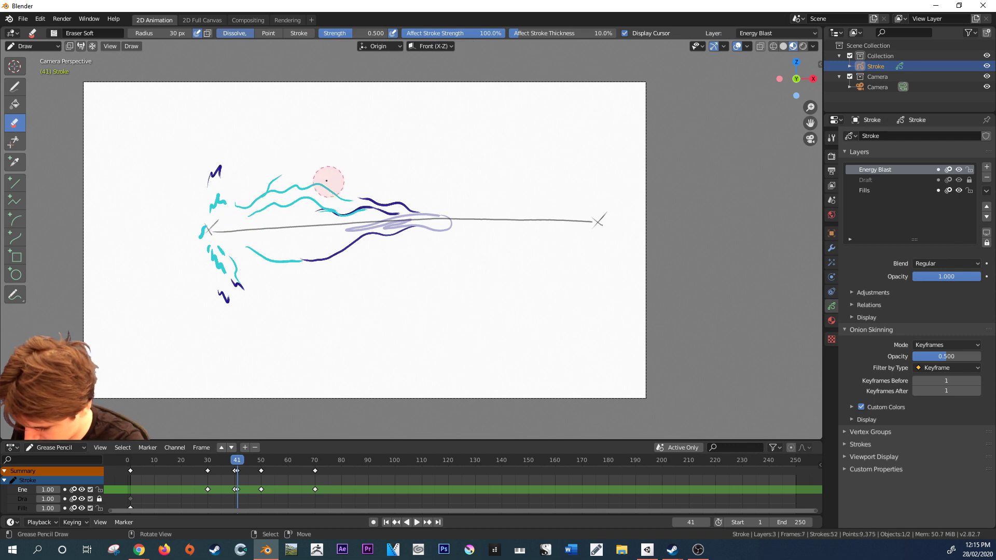
key("ctrl+z")
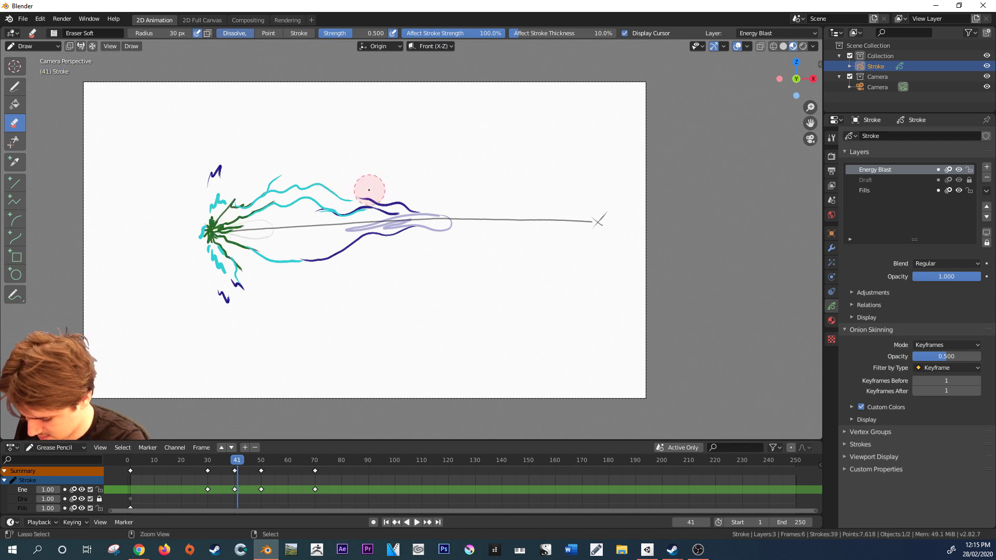
mouse_move(249, 463)
left_mouse_down()
mouse_move(231, 461)
mouse_move(235, 450)
mouse_move(235, 462)
left_mouse_up()
mouse_move(323, 185)
left_mouse_down()
mouse_move(266, 188)
mouse_move(285, 167)
left_mouse_up()
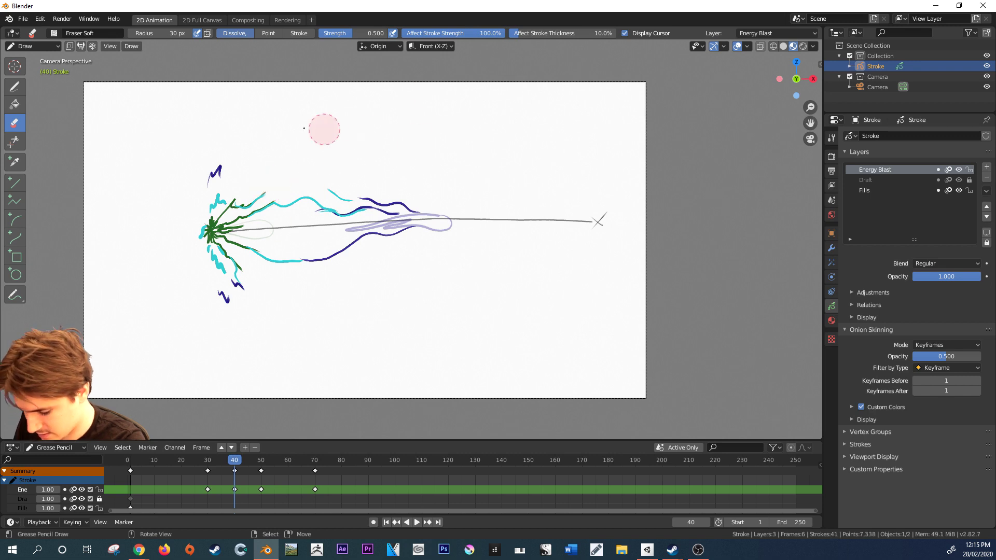
- Try redrawing an up-right cyan strand, undo it, and play back to review the frames
left_click(14, 86)
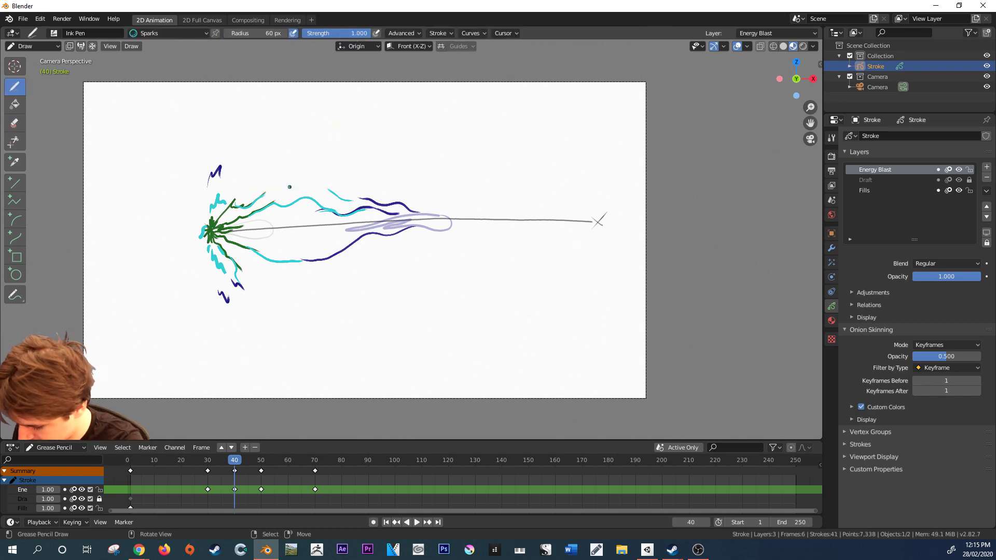
mouse_move(266, 192)
left_mouse_down()
mouse_move(292, 171)
mouse_move(270, 186)
mouse_move(299, 167)
mouse_move(372, 195)
mouse_move(410, 185)
mouse_move(353, 184)
mouse_move(364, 198)
left_mouse_up()
key("ctrl+z")
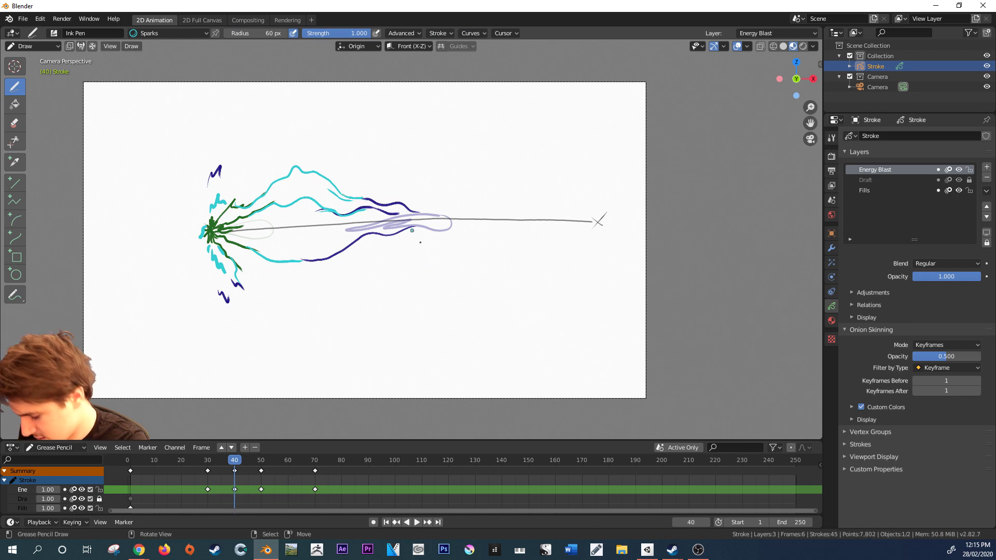
key("space")
mouse_move(240, 465)
left_mouse_down()
mouse_move(219, 465)
mouse_move(269, 463)
mouse_move(139, 469)
left_mouse_up()
key("space")
mouse_move(201, 459)
left_mouse_down()
mouse_move(170, 459)
mouse_move(285, 460)
left_mouse_up()
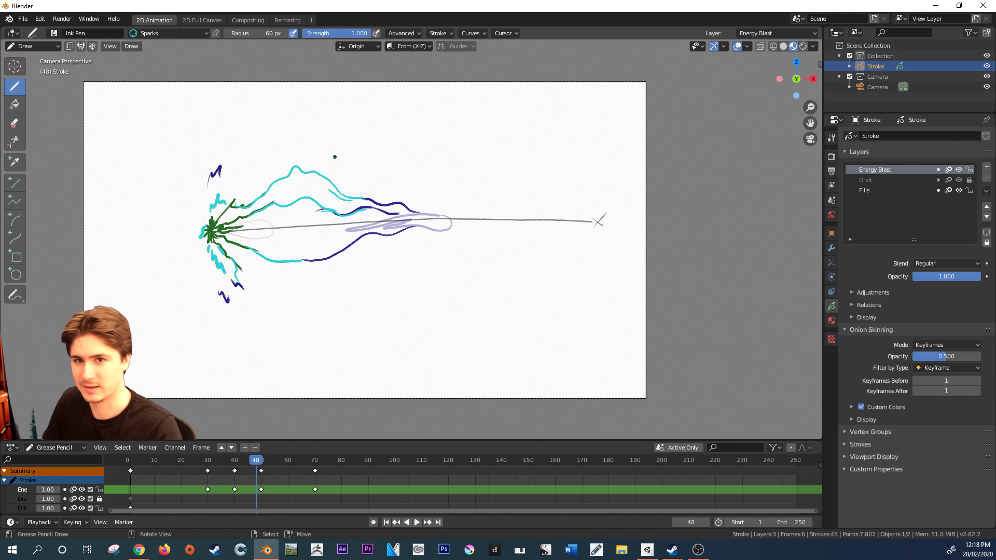
mouse_move(254, 460)
left_mouse_down()
mouse_move(211, 466)
mouse_move(277, 454)
mouse_move(216, 467)
mouse_move(263, 460)
mouse_move(234, 460)
left_mouse_up()
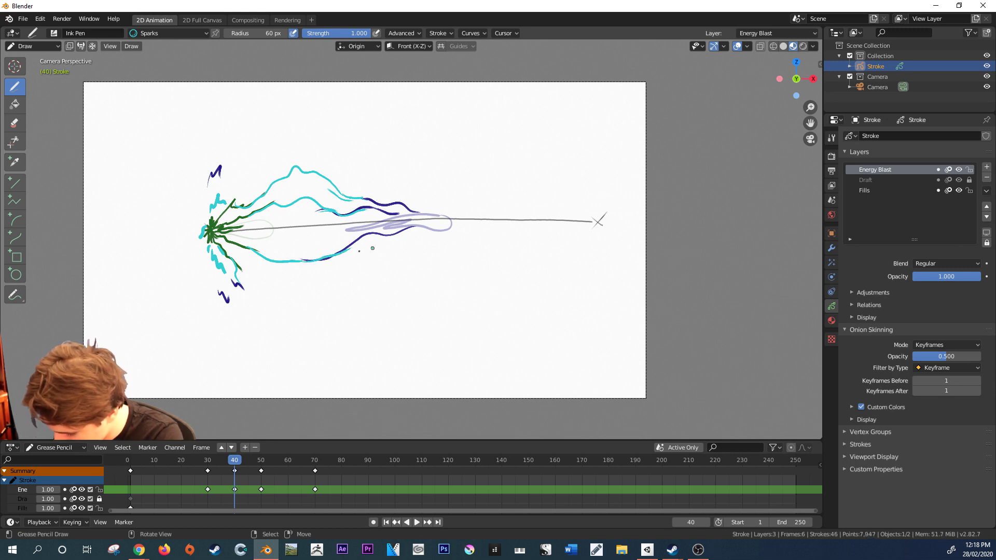
- Add a dark-blue lower flame edge, an extra strand from the core, and a small spark dot
left_click_drag(311, 262, 366, 236)
key("ctrl+z")
left_click_drag(301, 263, 376, 230)
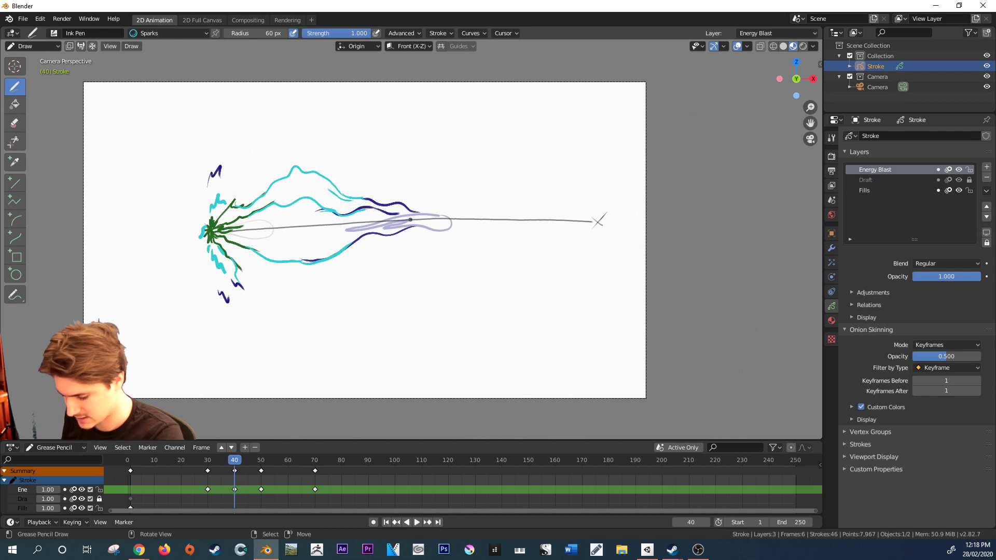
mouse_move(226, 231)
left_mouse_down()
mouse_move(263, 220)
mouse_move(278, 239)
mouse_move(293, 234)
left_mouse_up()
left_click(454, 279)
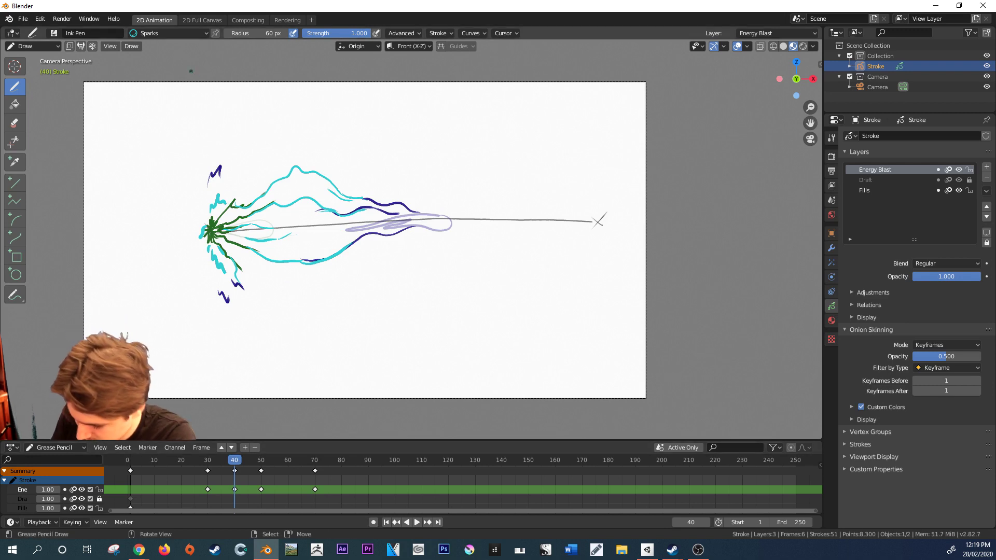
left_click(171, 33)
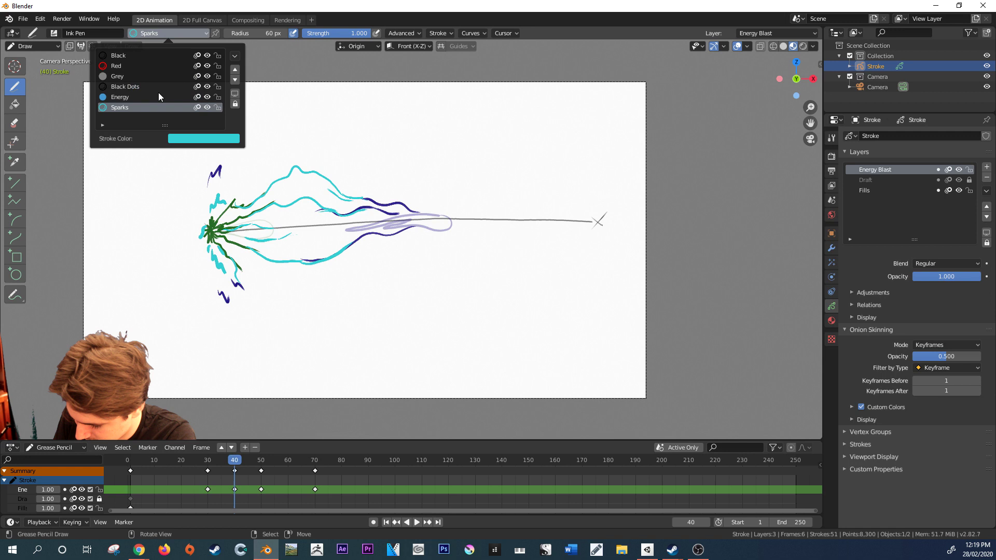
- Draw a blue fill blob with the Energy material along the guide line on frame 40
left_click(135, 97)
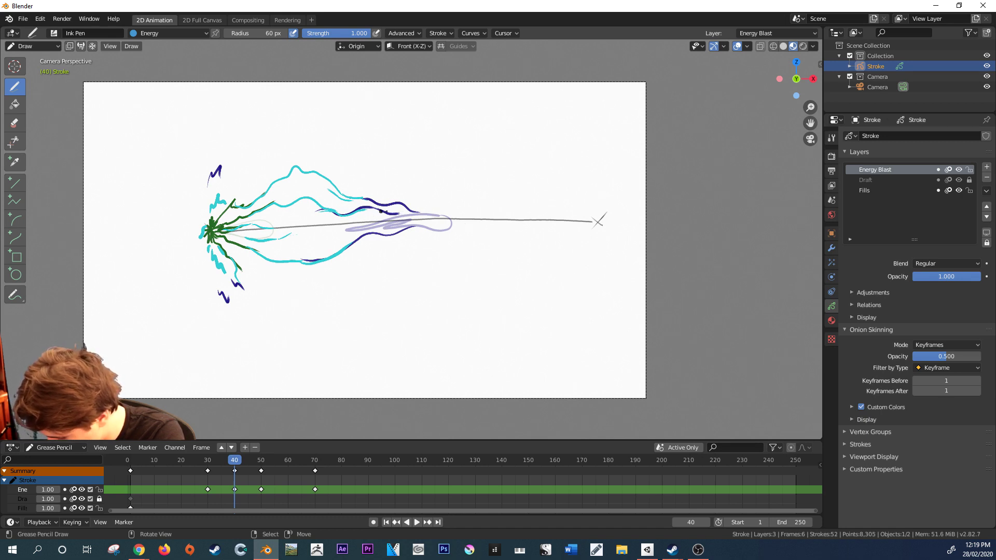
mouse_move(374, 212)
left_mouse_down()
mouse_move(401, 226)
mouse_move(320, 234)
left_mouse_up()
key("ctrl+z")
mouse_move(390, 215)
left_mouse_down()
mouse_move(236, 236)
mouse_move(423, 212)
mouse_move(455, 221)
mouse_move(379, 220)
mouse_move(399, 214)
mouse_move(400, 227)
mouse_move(259, 232)
left_mouse_up()
key("ctrl+z")
key("ctrl+z")
key("ctrl+z")
mouse_move(376, 214)
left_mouse_down()
mouse_move(374, 233)
mouse_move(372, 220)
mouse_move(384, 234)
mouse_move(311, 229)
mouse_move(393, 205)
left_mouse_up()
key("ctrl+z")
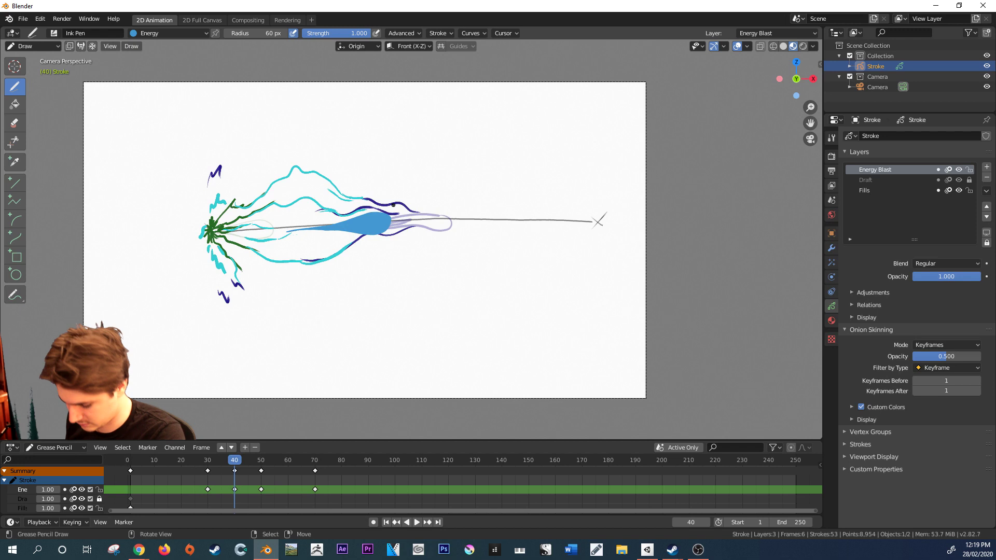
- Play and scrub the blast animation to review it, then switch to Sculpt Mode
left_click(211, 464)
key("space")
left_click_drag(259, 463, 237, 465)
key("space")
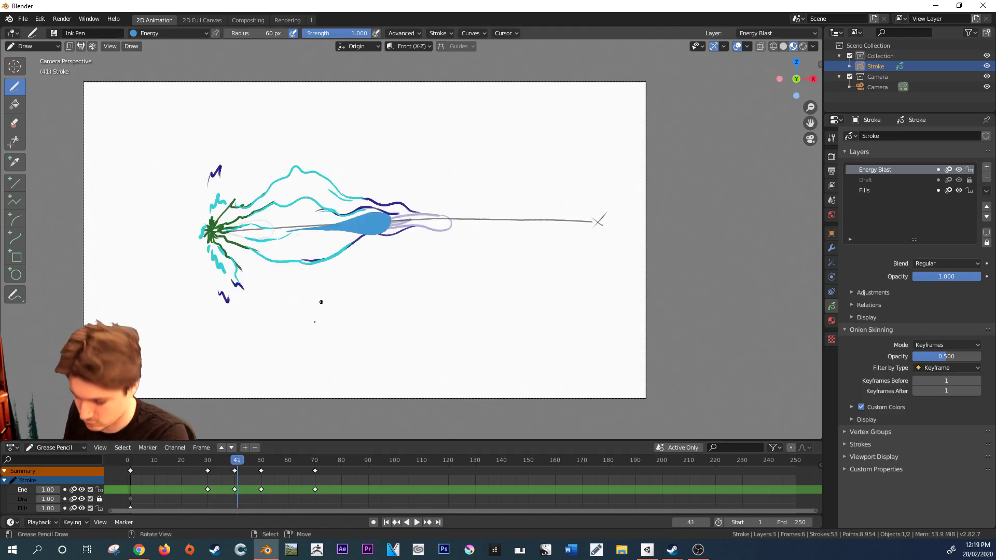
key("space")
key("space")
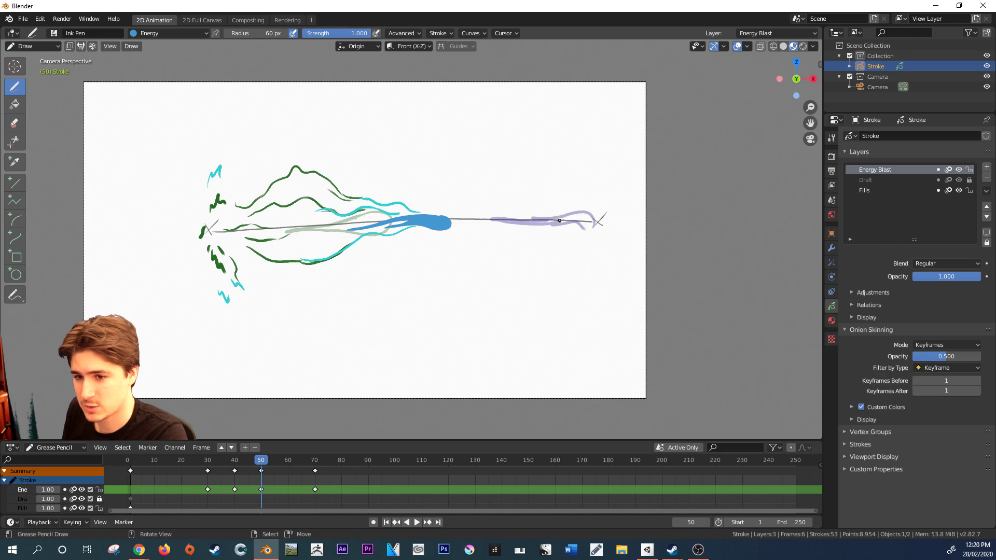
key("space")
left_click_drag(263, 459, 235, 466)
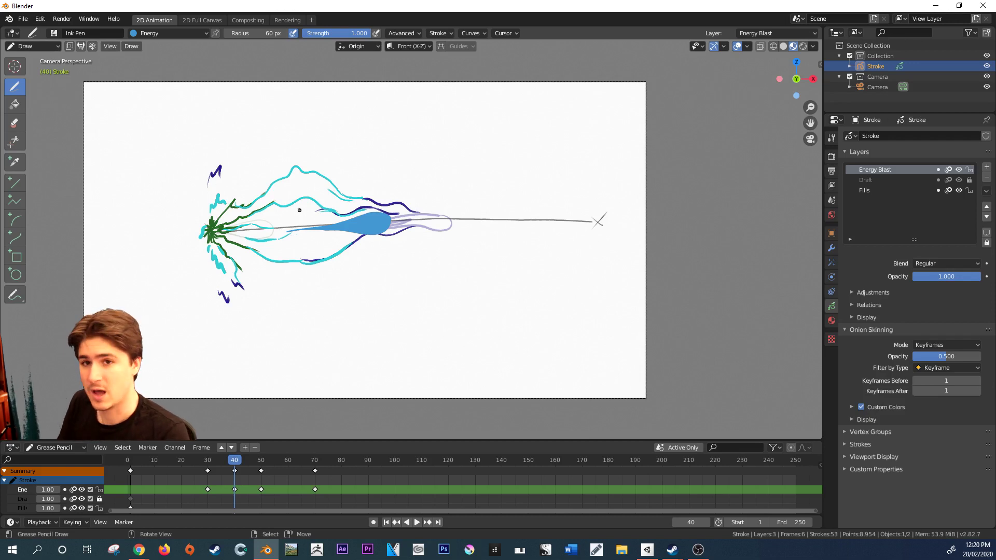
left_click(47, 44)
left_click(49, 79)
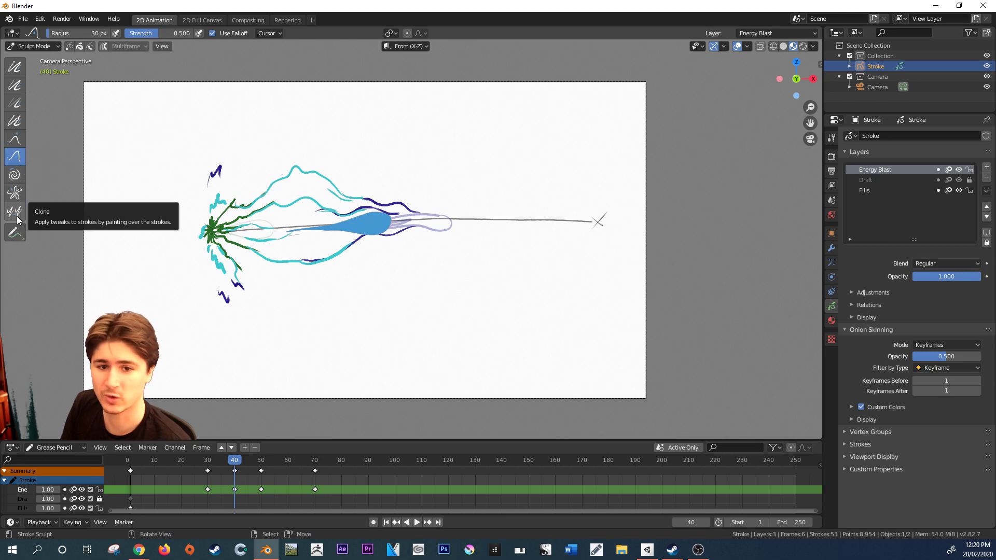
- Pinch-sculpt the blue blast's tip and the dark-blue and cyan lines, then return to Object Mode
left_click(14, 194)
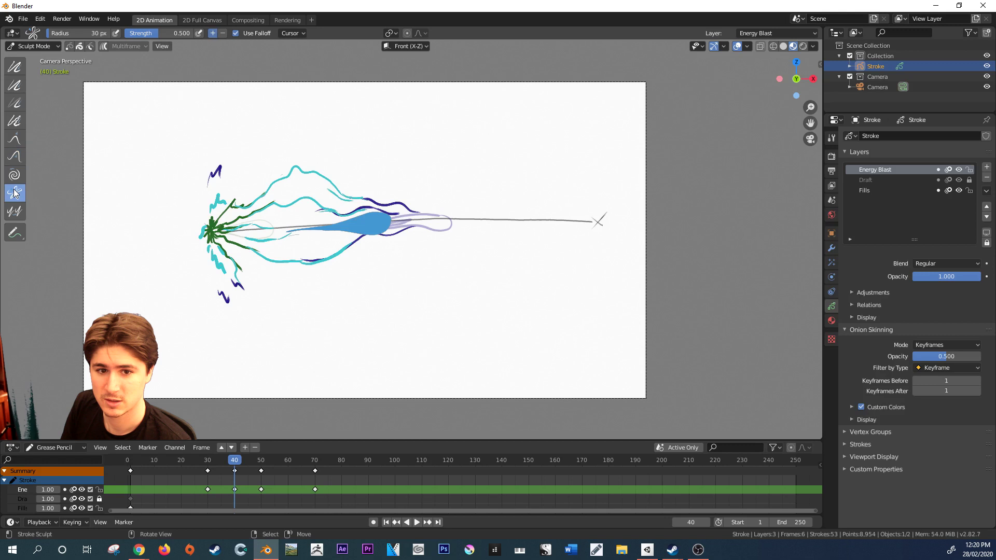
mouse_move(374, 223)
left_mouse_down()
mouse_move(373, 234)
mouse_move(378, 223)
mouse_move(390, 226)
mouse_move(323, 233)
left_mouse_up()
mouse_move(341, 197)
left_mouse_down()
mouse_move(365, 199)
mouse_move(337, 202)
left_mouse_up()
mouse_move(334, 207)
left_mouse_down()
mouse_move(342, 217)
mouse_move(369, 200)
mouse_move(337, 195)
mouse_move(403, 193)
mouse_move(350, 224)
left_mouse_up()
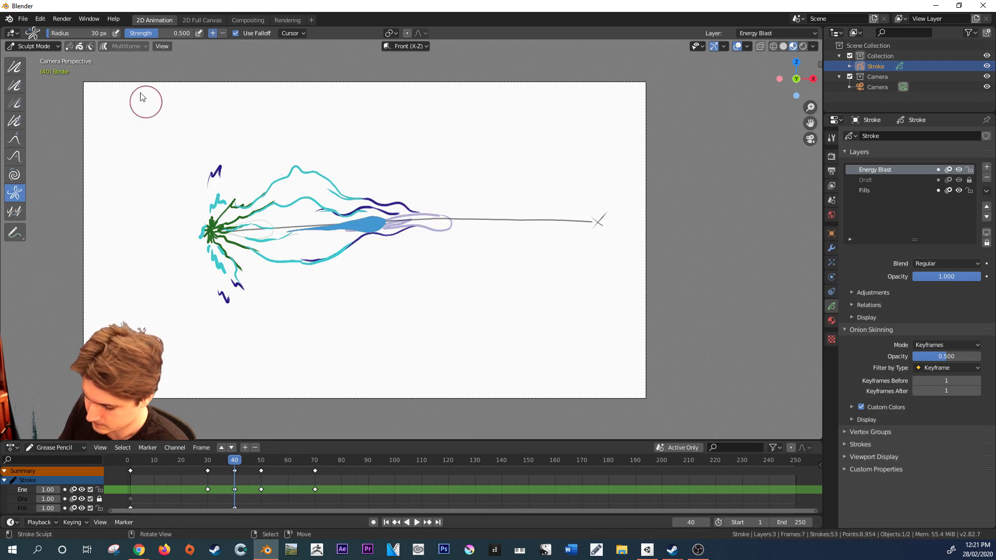
left_click(47, 47)
left_click(45, 59)
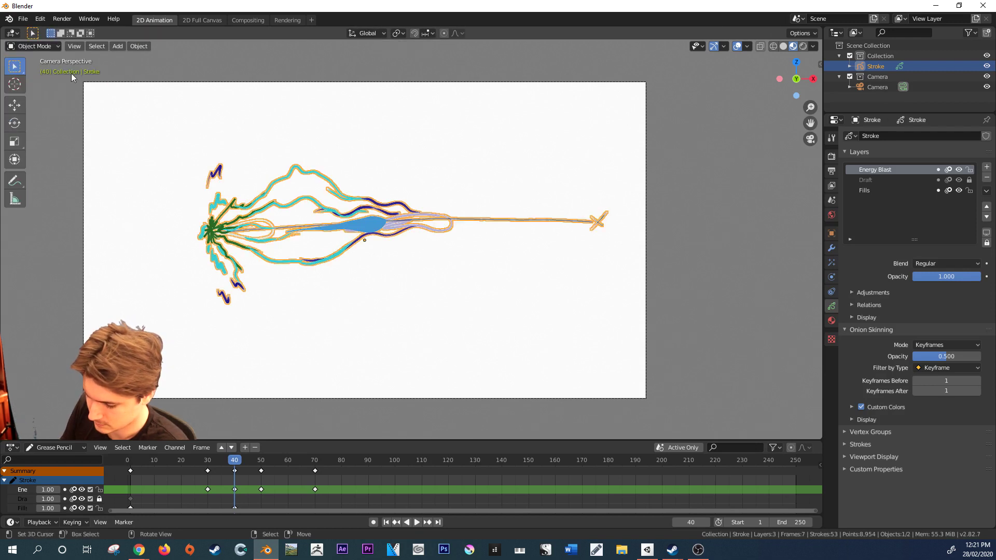
- Switch to Draw Mode and play and scrub frames 27–31, stopping at frame 31
left_click(54, 46)
left_click(42, 92)
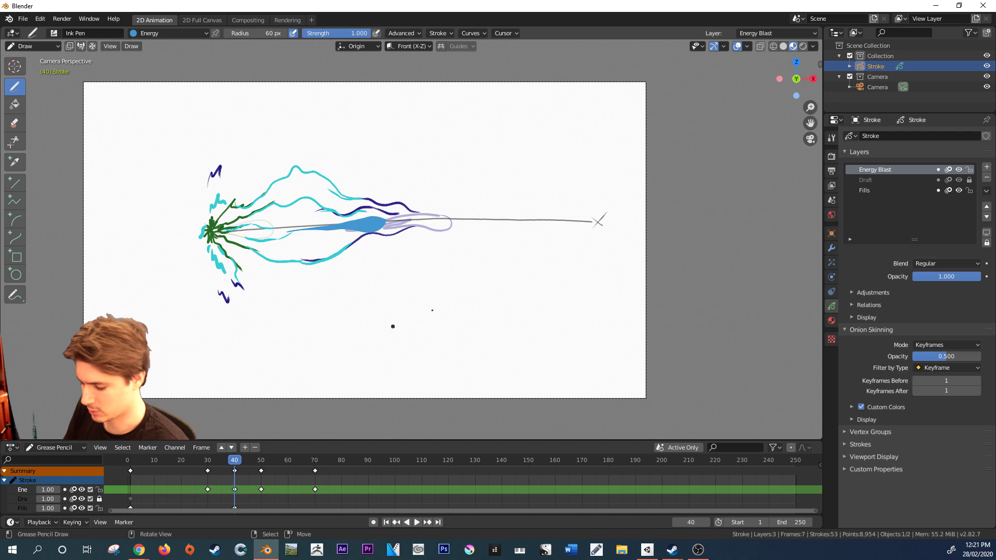
key("space")
key("space")
left_click(200, 460)
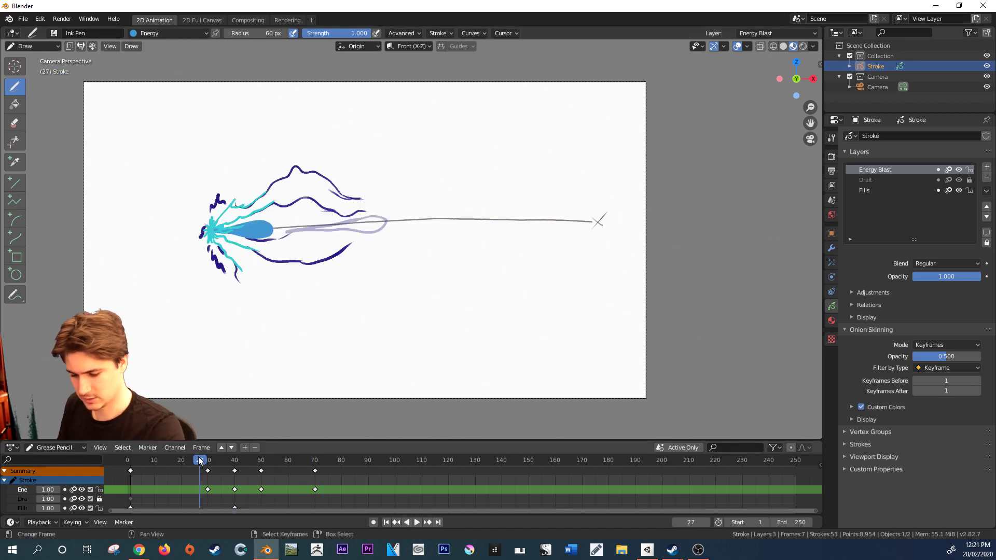
key("space")
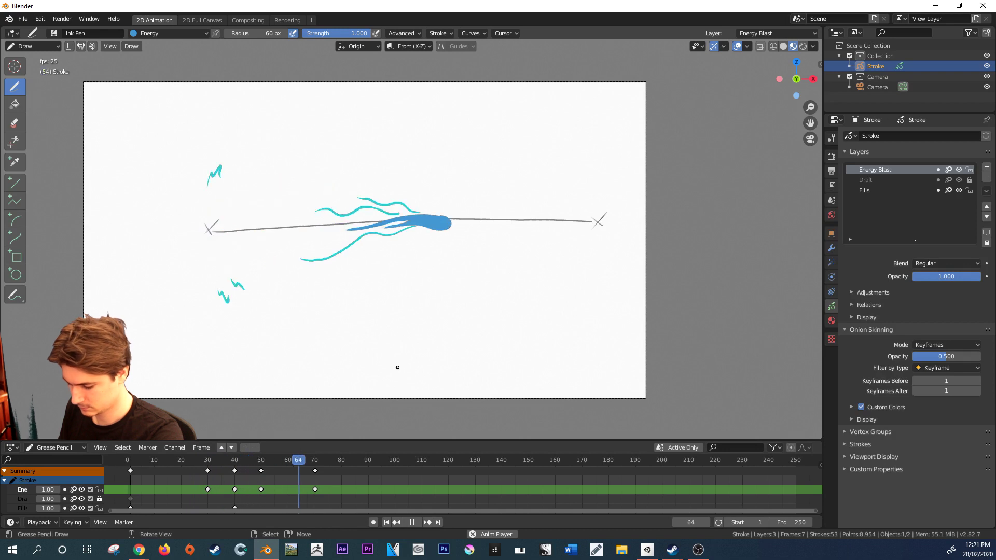
key("space")
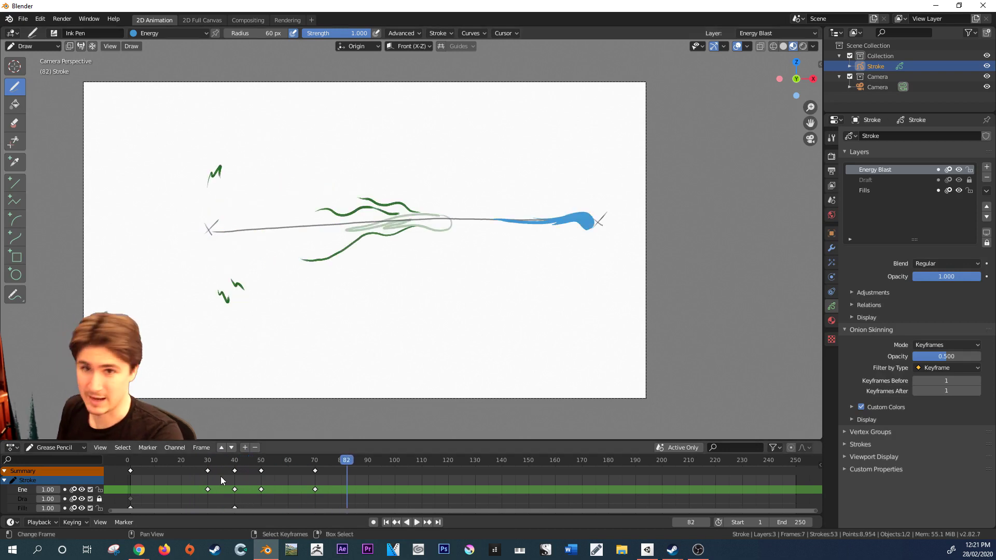
left_click_drag(213, 503, 207, 504)
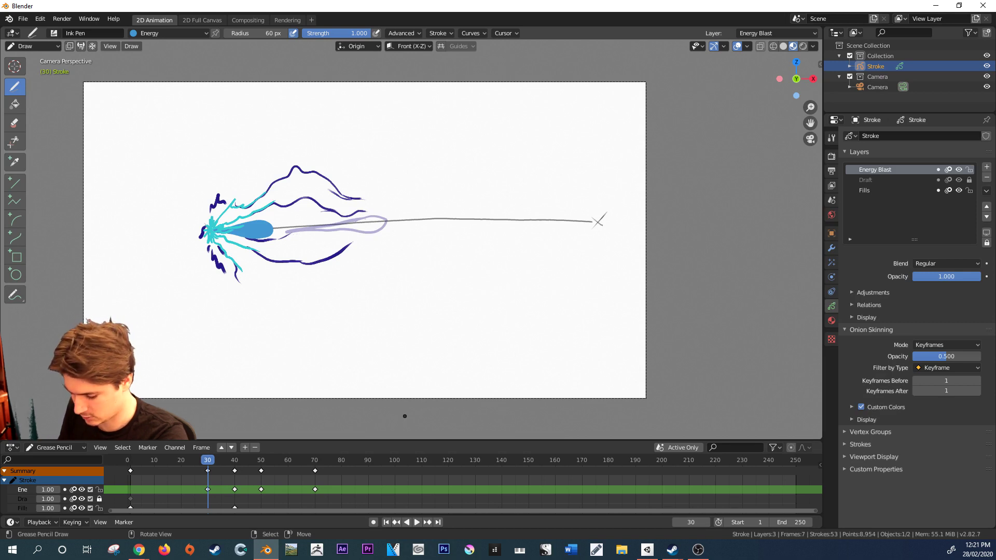
mouse_move(199, 472)
left_mouse_down()
mouse_move(226, 481)
mouse_move(207, 476)
left_mouse_up()
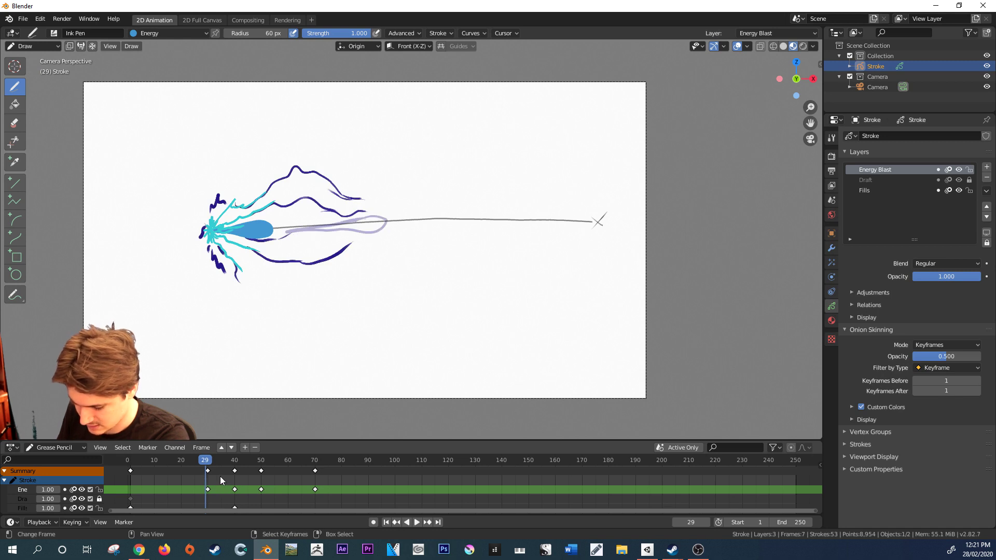
key("space")
key("space")
key("space")
key("space")
key("space")
key("space")
left_click(210, 474)
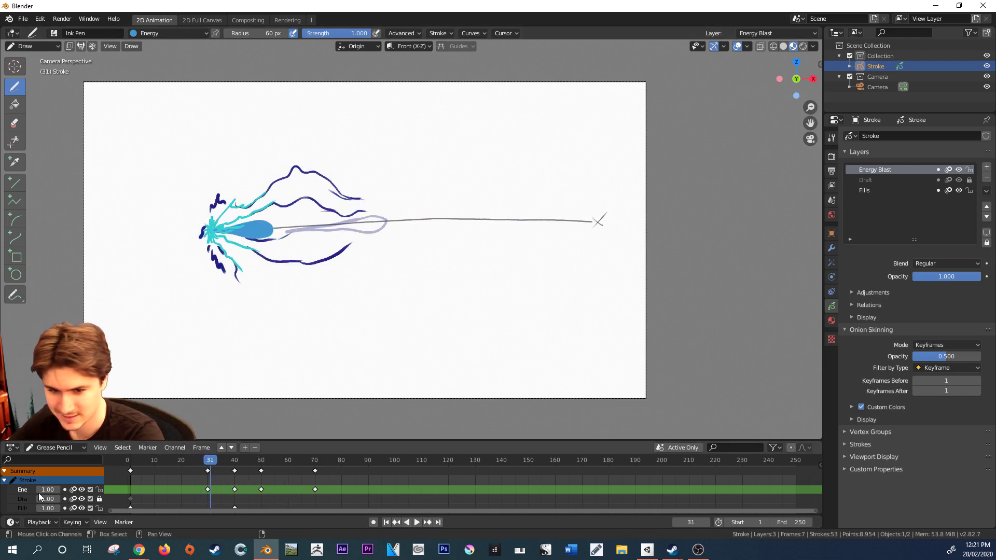
- Select the blast keyframes after frame 30 and scale them to half their spacing
mouse_move(190, 470)
left_mouse_down()
mouse_move(306, 499)
mouse_move(193, 472)
left_mouse_up()
right_click_drag(197, 469, 328, 498)
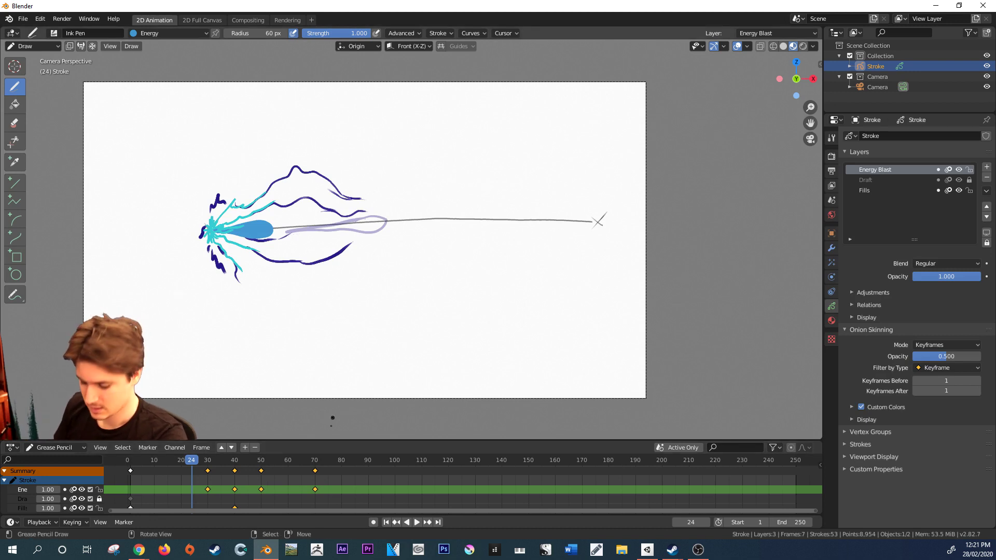
key("space")
key("space")
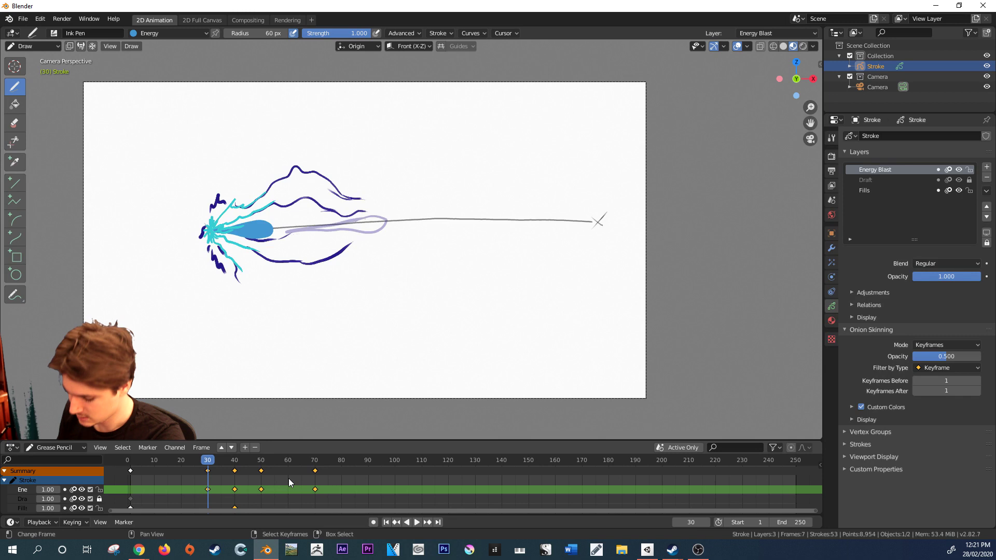
key("s")
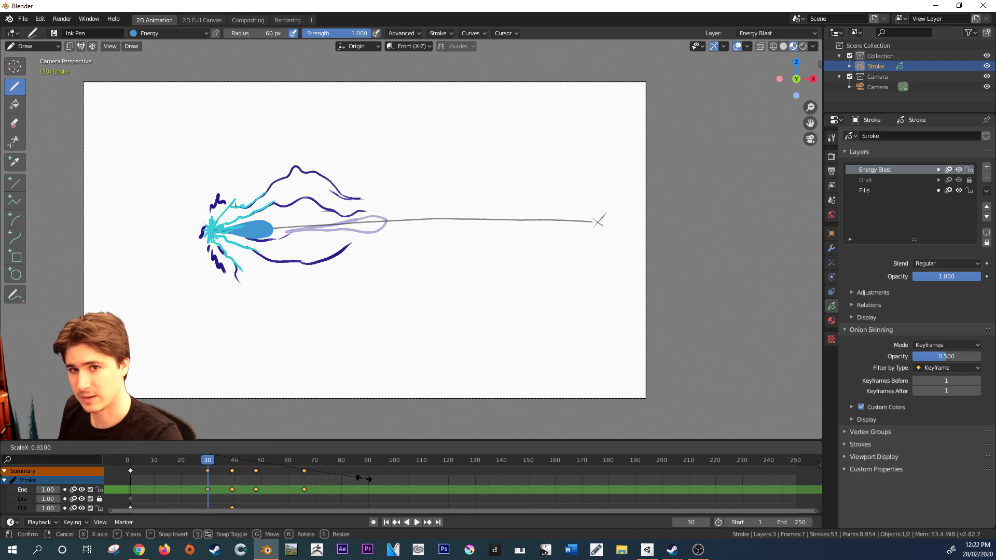
left_click(293, 483)
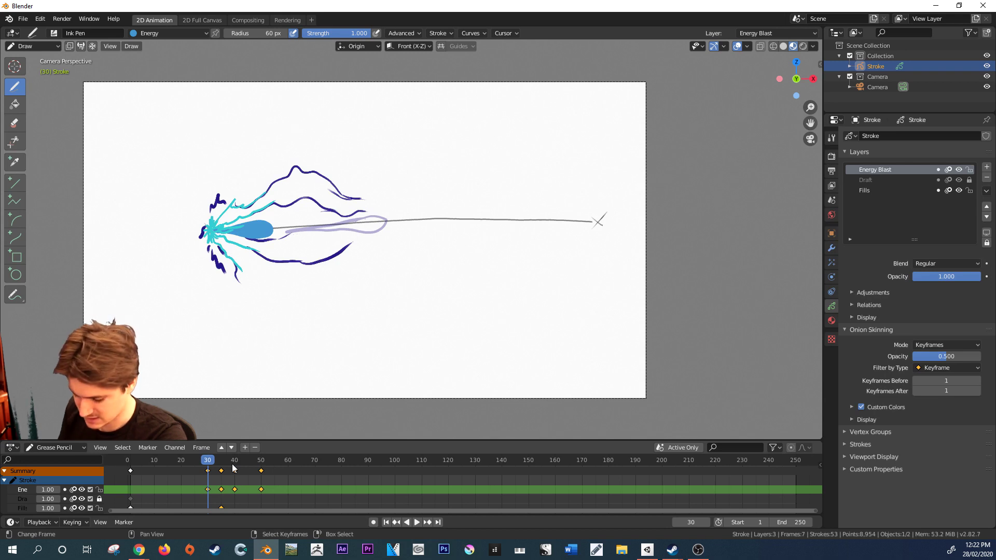
- Check the new timing, then squeeze the keyframes further toward frame 30
mouse_move(212, 462)
left_mouse_down()
mouse_move(252, 462)
mouse_move(195, 462)
mouse_move(205, 462)
left_mouse_up()
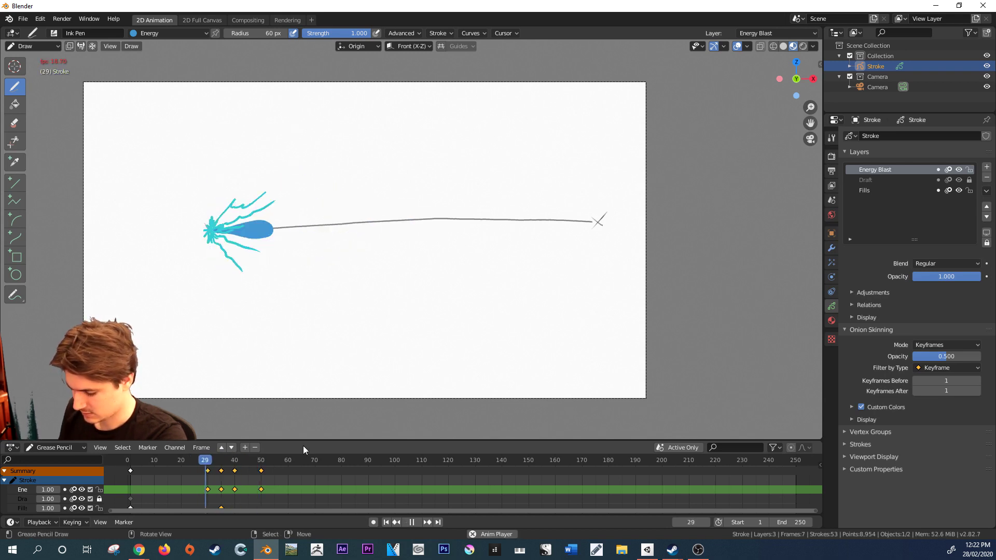
key("space")
key("space")
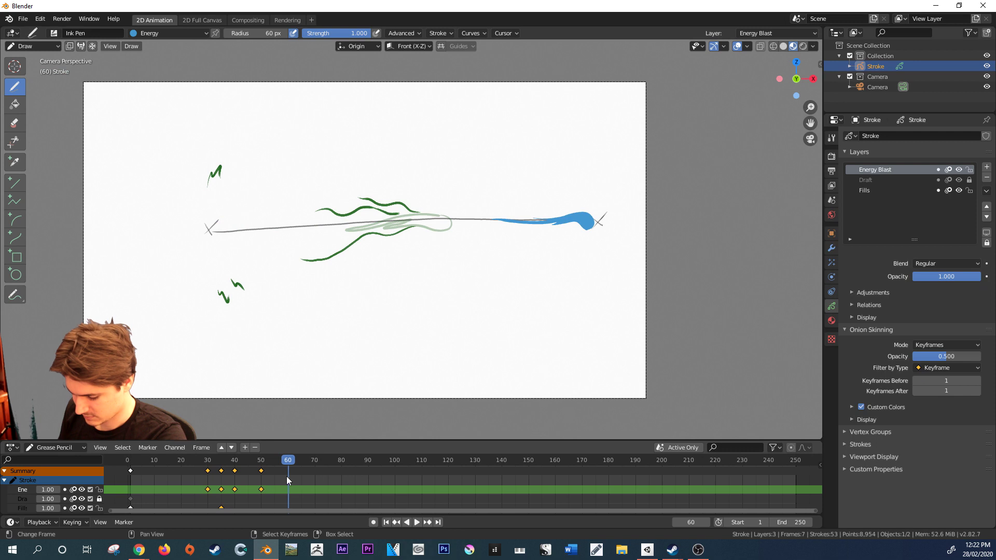
left_click(214, 463)
left_click_drag(214, 466, 207, 462)
key("s")
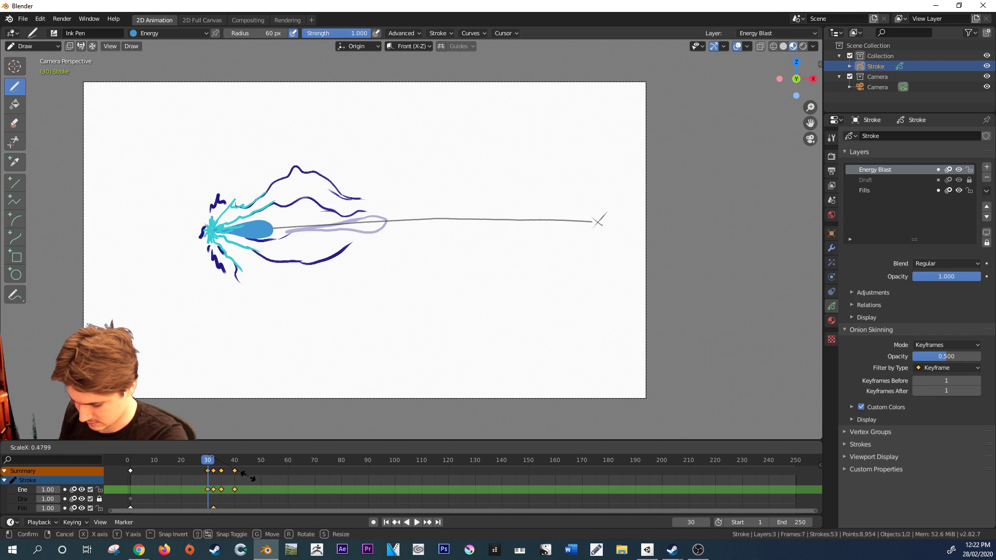
left_click(250, 477)
- Compress the keyframes even closer, to about frames 30, 31, 32 and 35
key("space")
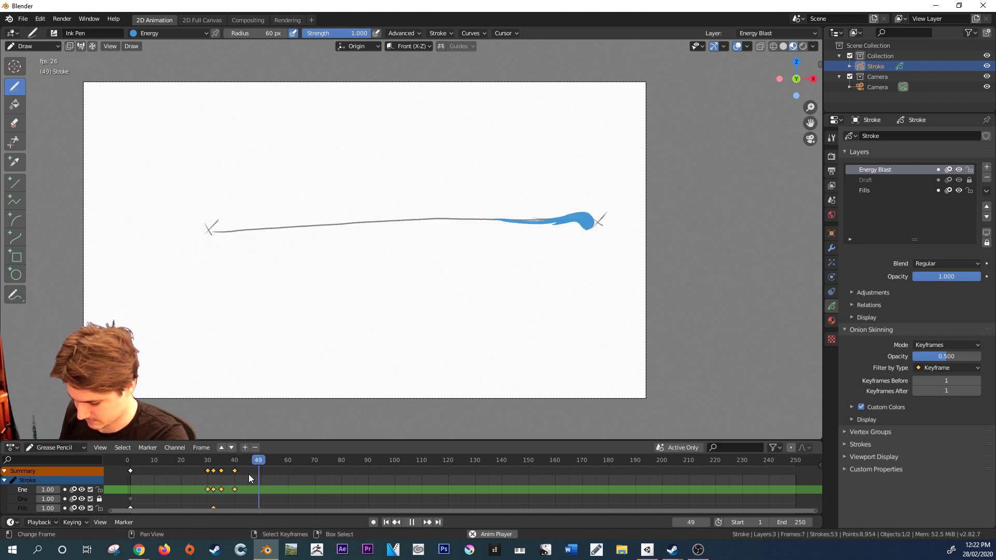
key("space")
key("space")
mouse_move(206, 461)
left_mouse_down()
mouse_move(225, 462)
mouse_move(208, 464)
left_mouse_up()
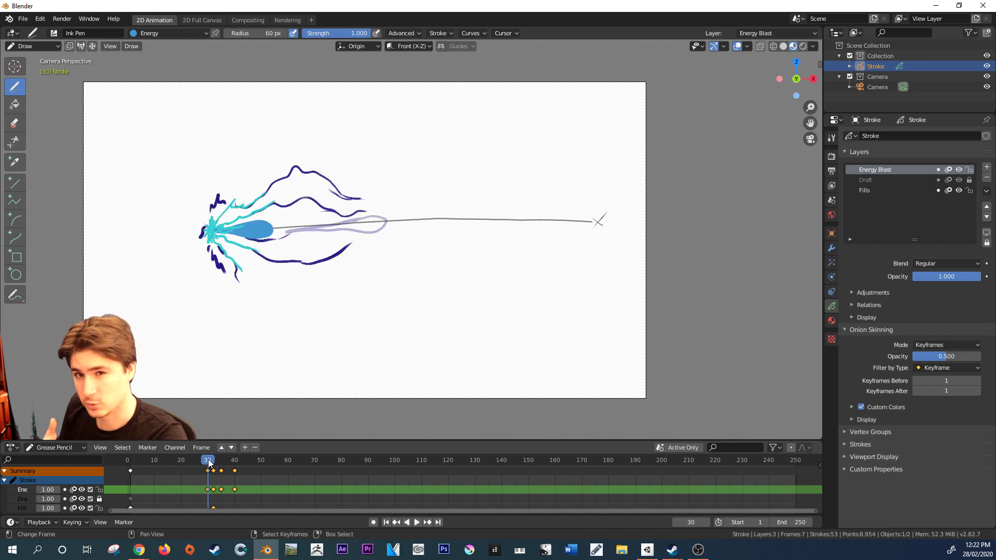
key("s")
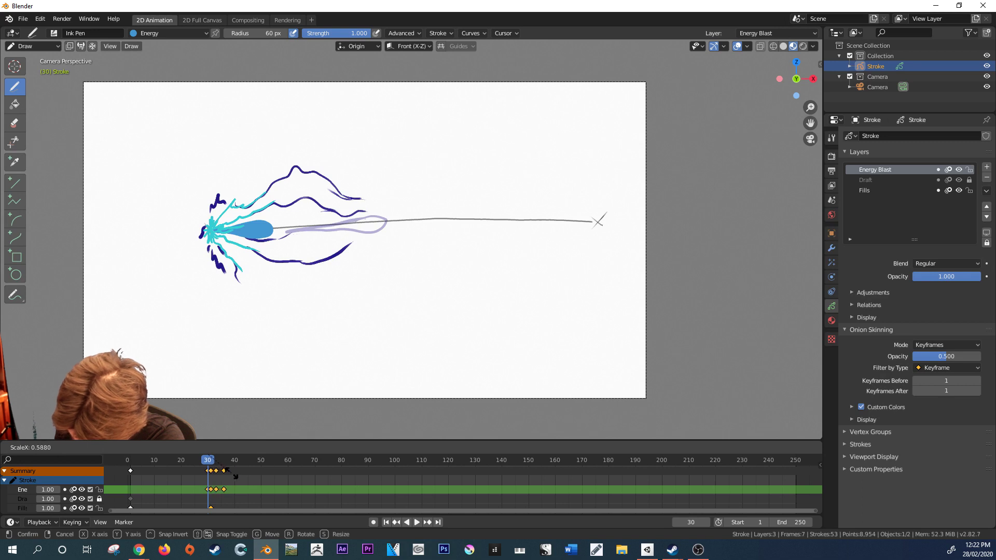
left_click(226, 469)
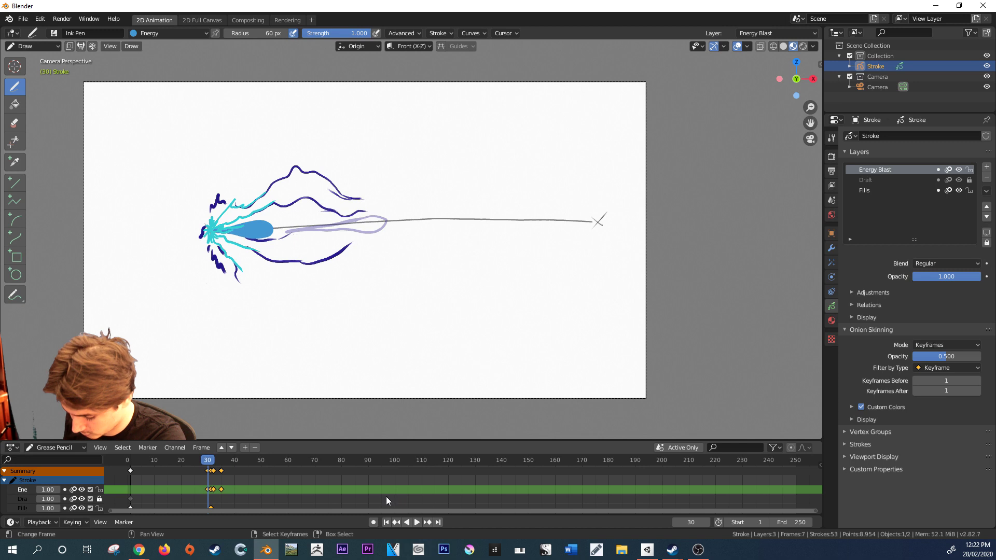
left_click_drag(816, 512, 280, 519)
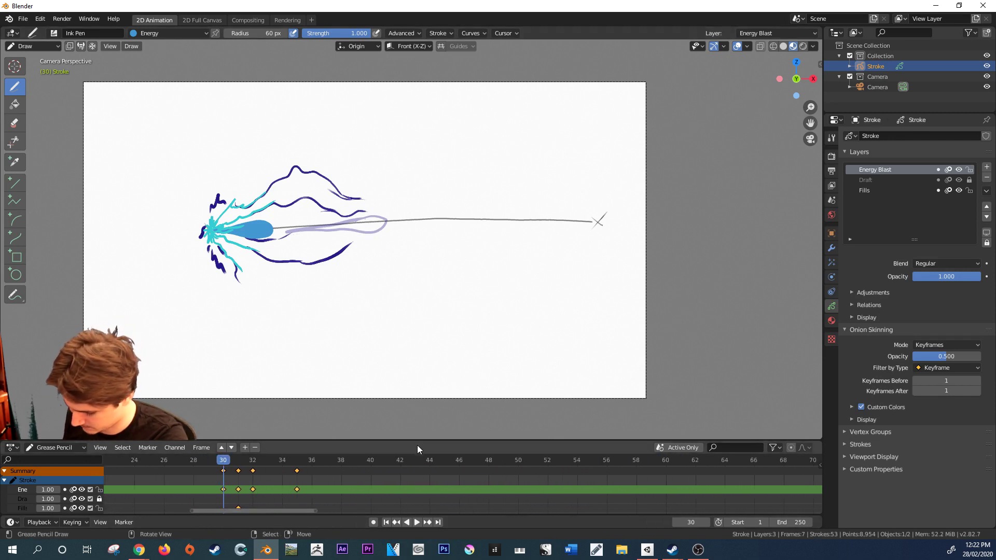
- Enlarge the Dope Sheet and play the animation, stopping on frame 29
left_click_drag(418, 440, 418, 378)
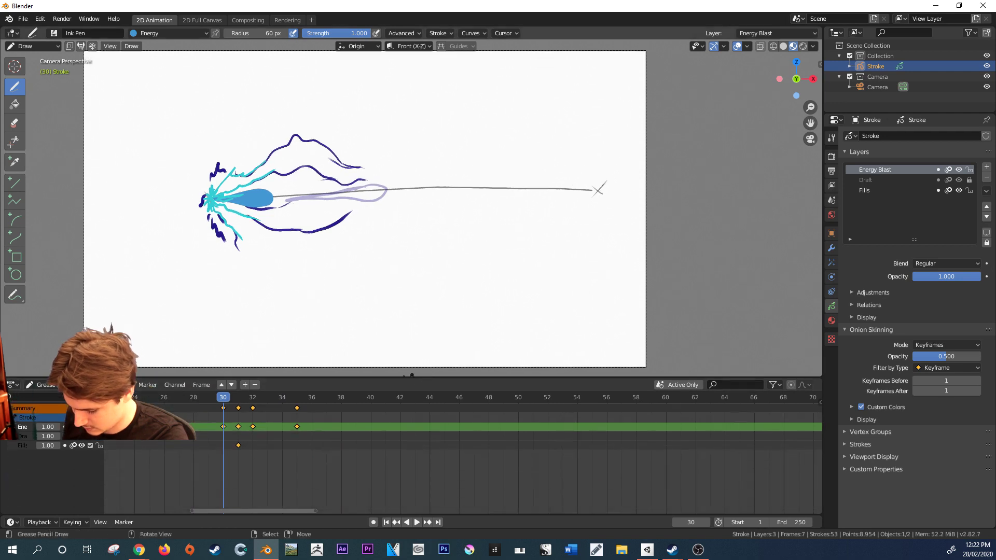
key("space")
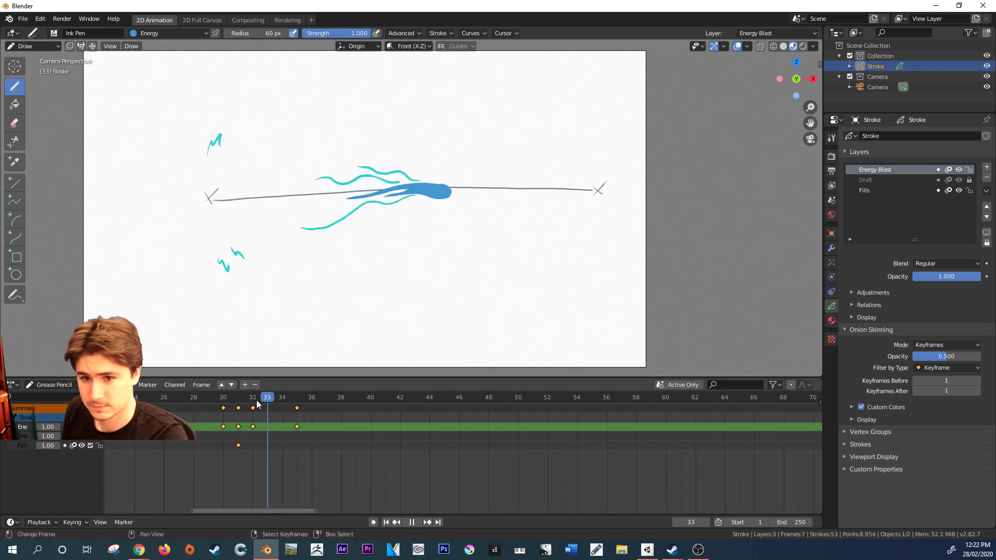
key("space")
key("Left")
key("Left")
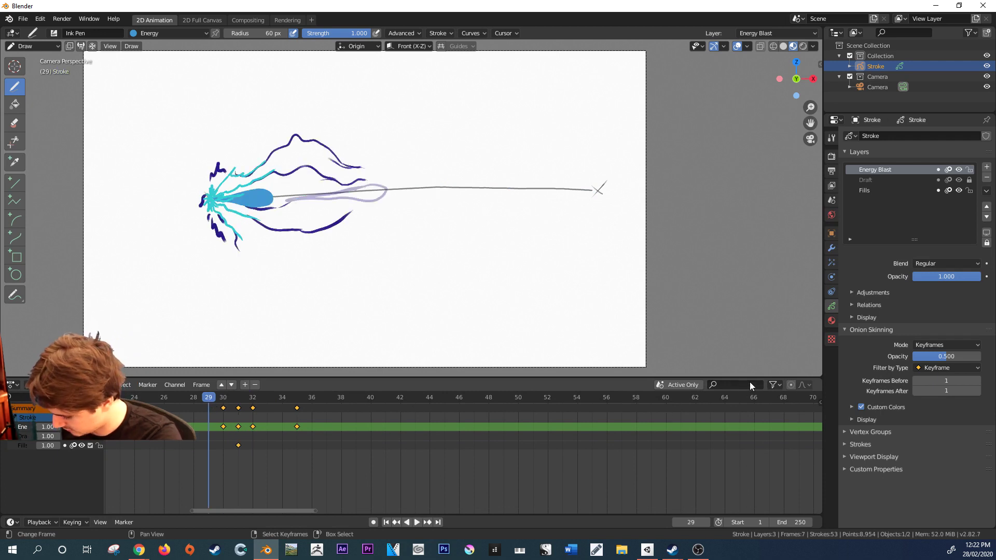
- Set the end frame to 40 and start frame to 29, then play the trimmed range
left_click(800, 522)
type("40")
key("Return")
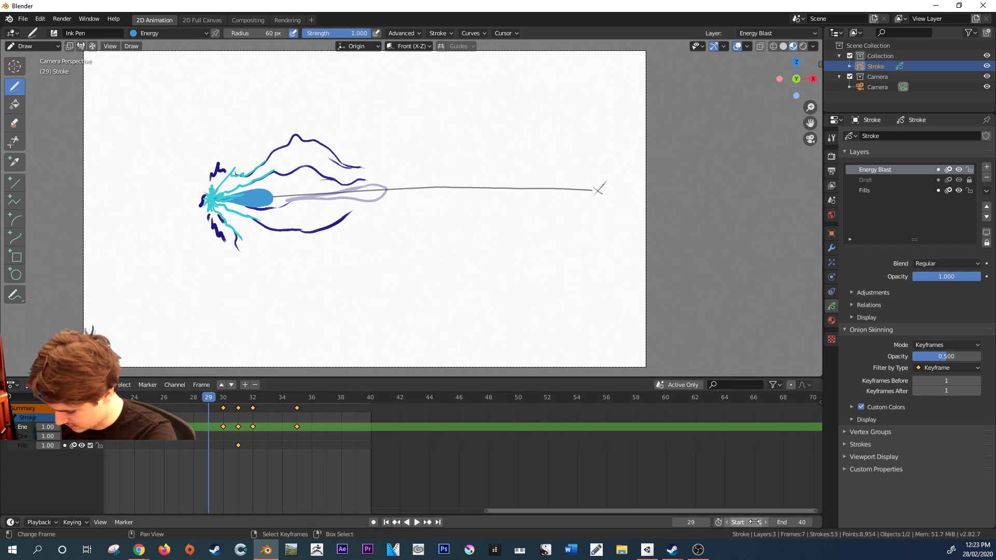
left_click(748, 524)
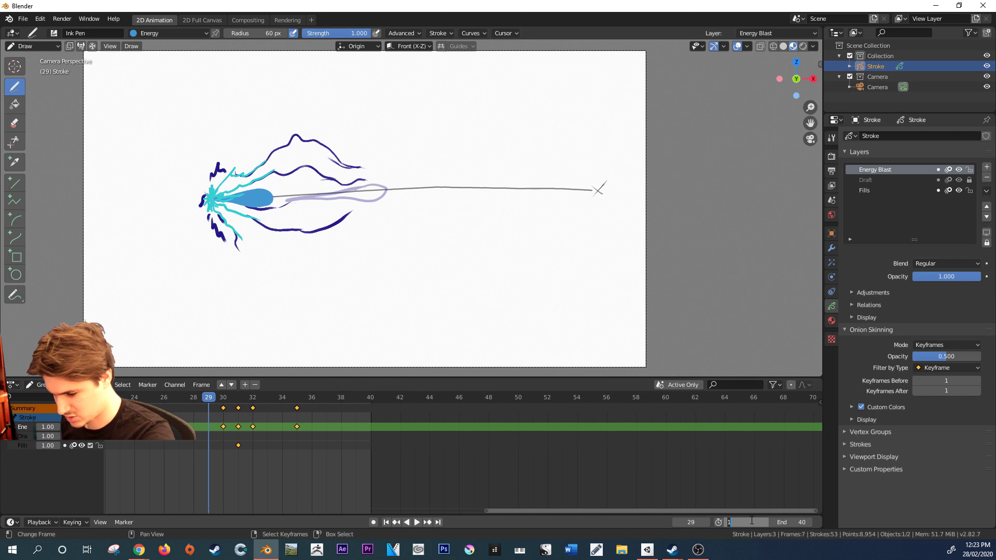
key("Return")
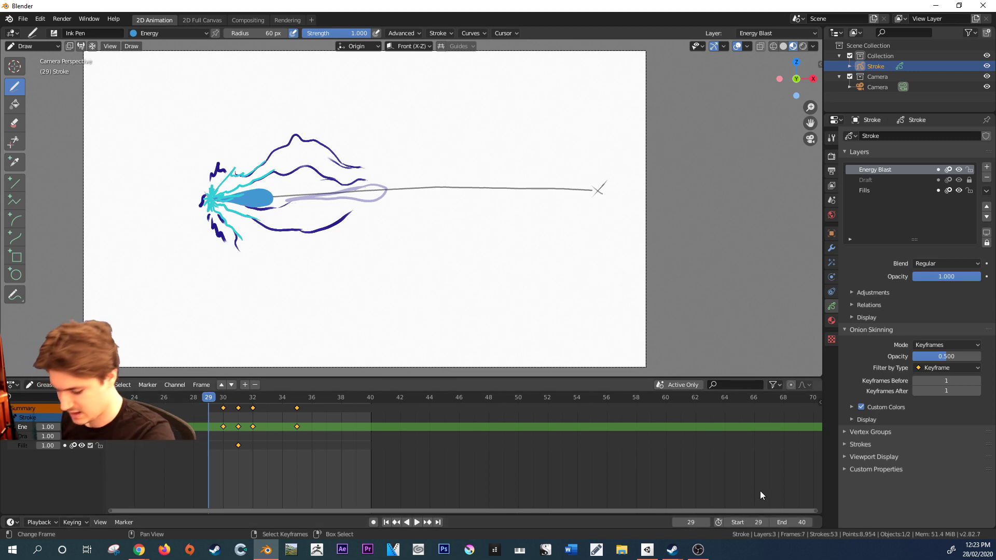
key("space")
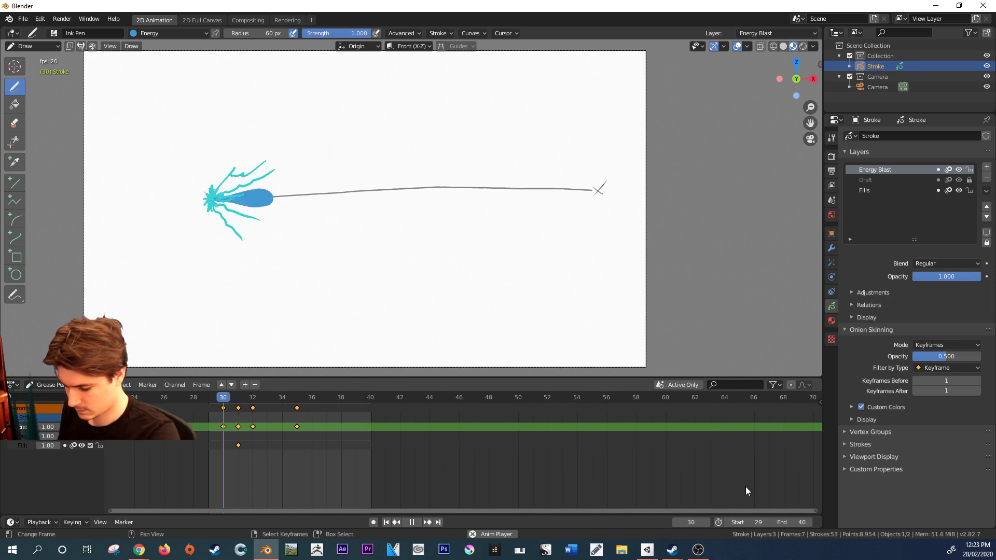
key("Escape")
mouse_move(284, 409)
left_mouse_down()
mouse_move(224, 407)
mouse_move(314, 398)
mouse_move(223, 398)
mouse_move(295, 395)
mouse_move(271, 388)
mouse_move(268, 398)
left_mouse_up()
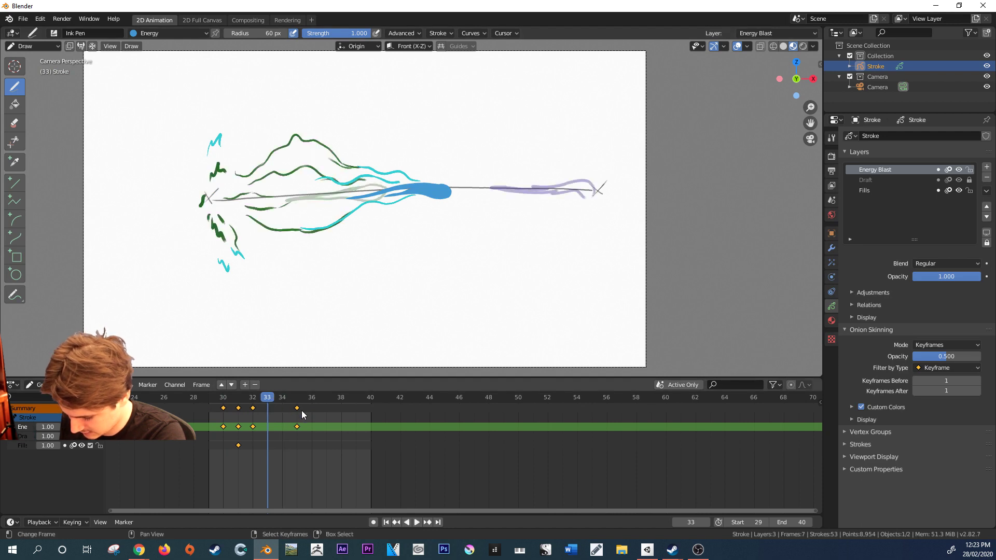
- Move the frame-35 Energy Blast keyframe to frame 34, then step back to frame 33
key("Up")
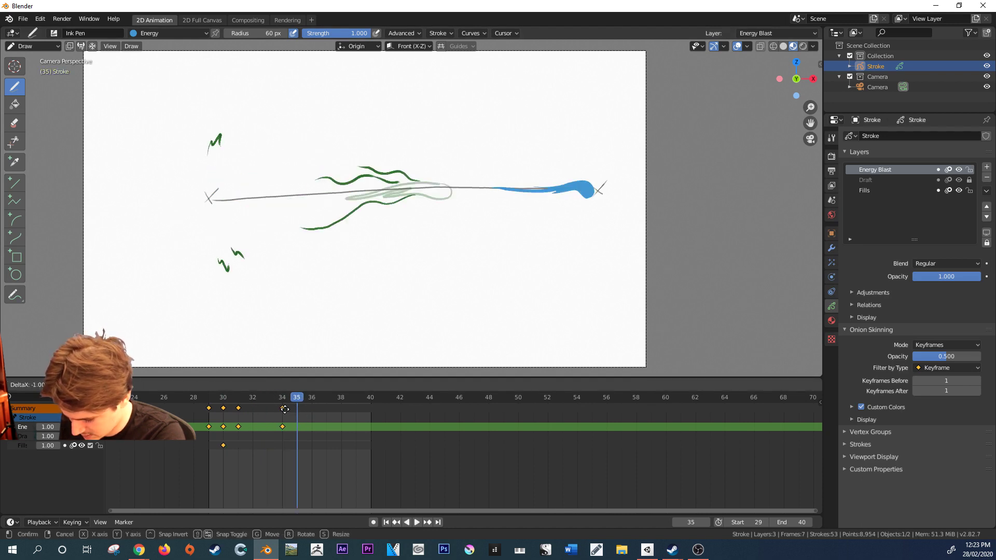
key("g")
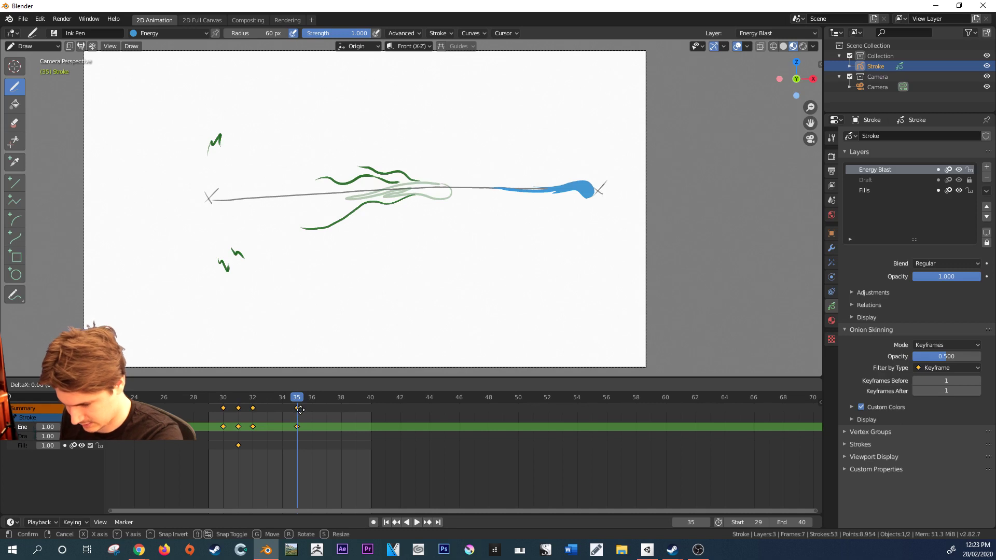
left_click(300, 410)
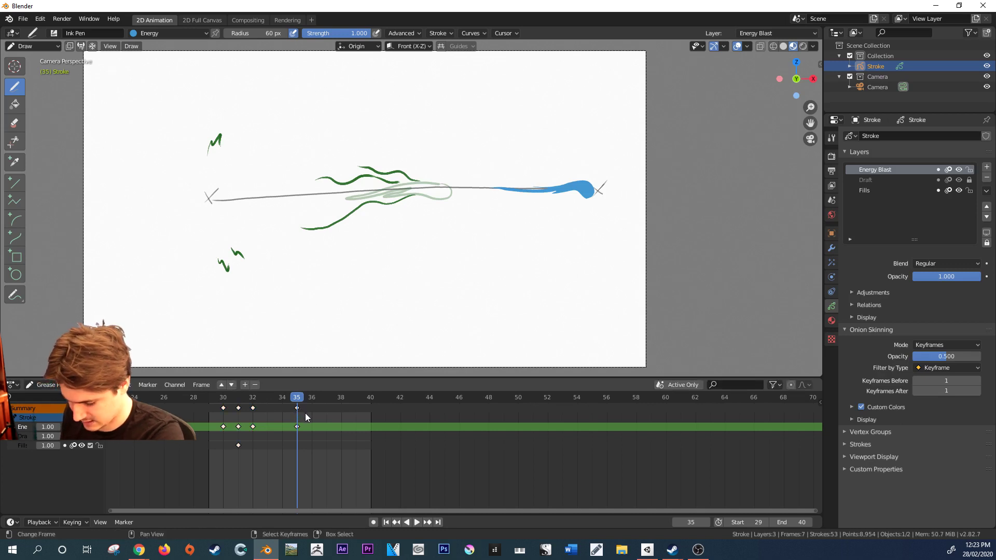
right_click(296, 409)
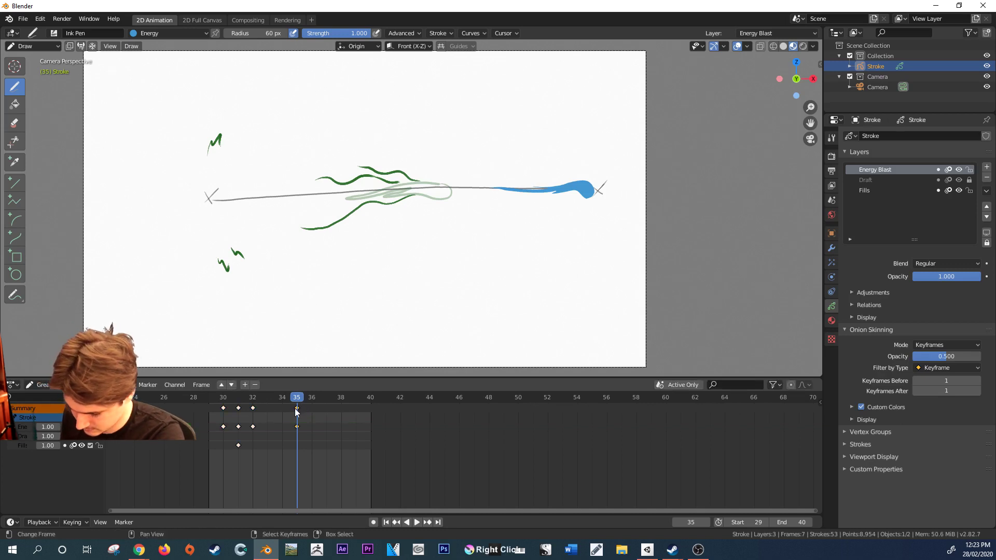
key("g")
left_click(285, 411)
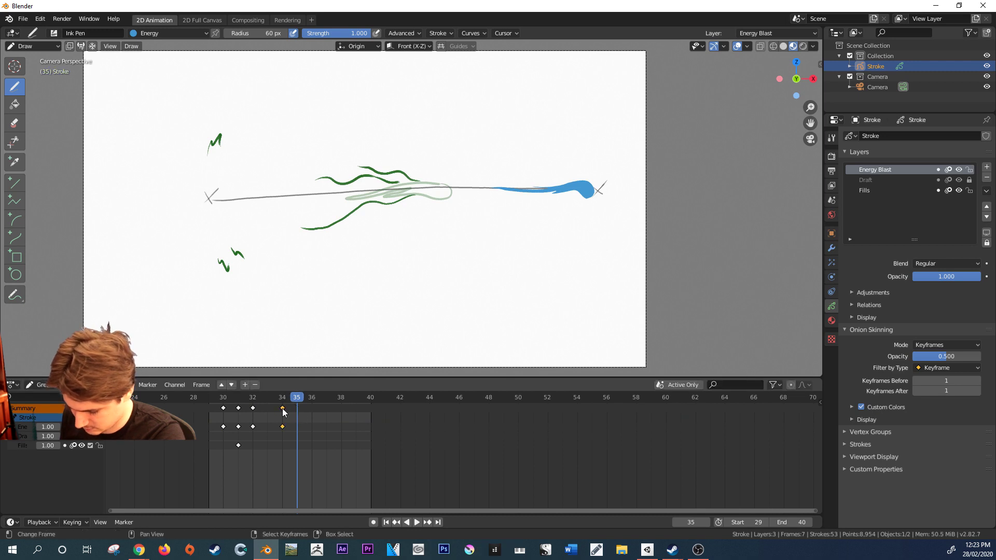
left_click(277, 408)
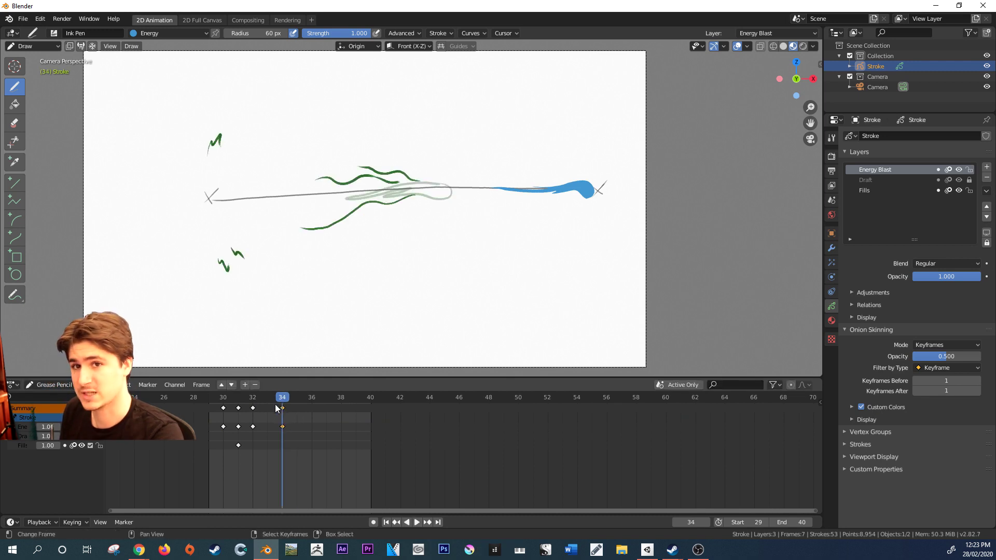
left_click_drag(288, 407, 265, 405)
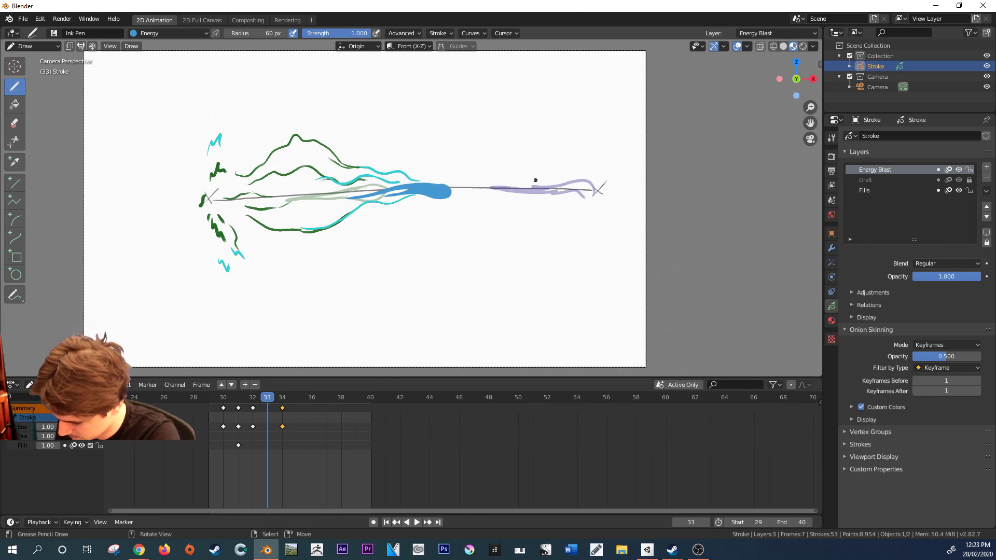
- Draw the blue blast nearing the right X mark on frame 33, redrawing until it looks right
mouse_move(534, 182)
left_mouse_down()
mouse_move(548, 193)
mouse_move(490, 182)
left_mouse_up()
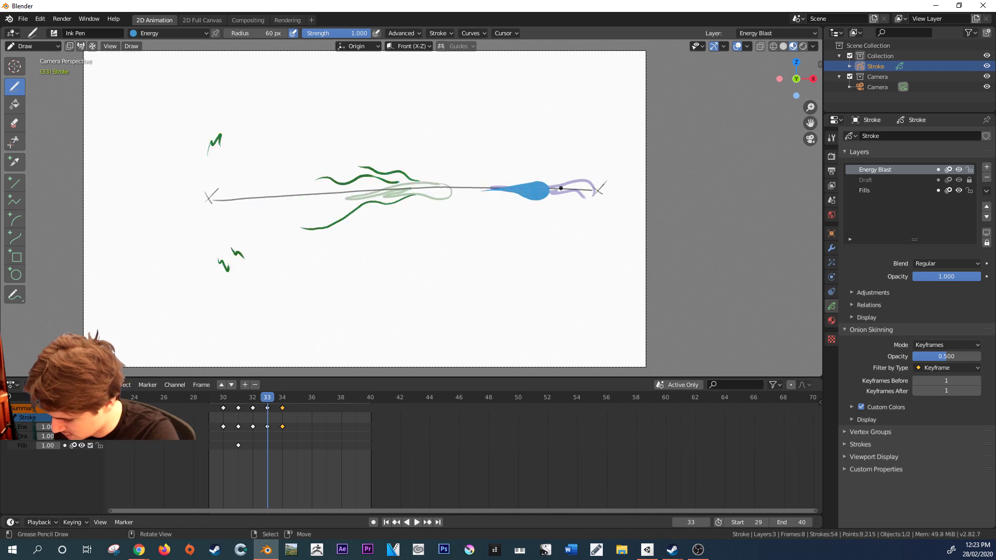
key("ctrl+z")
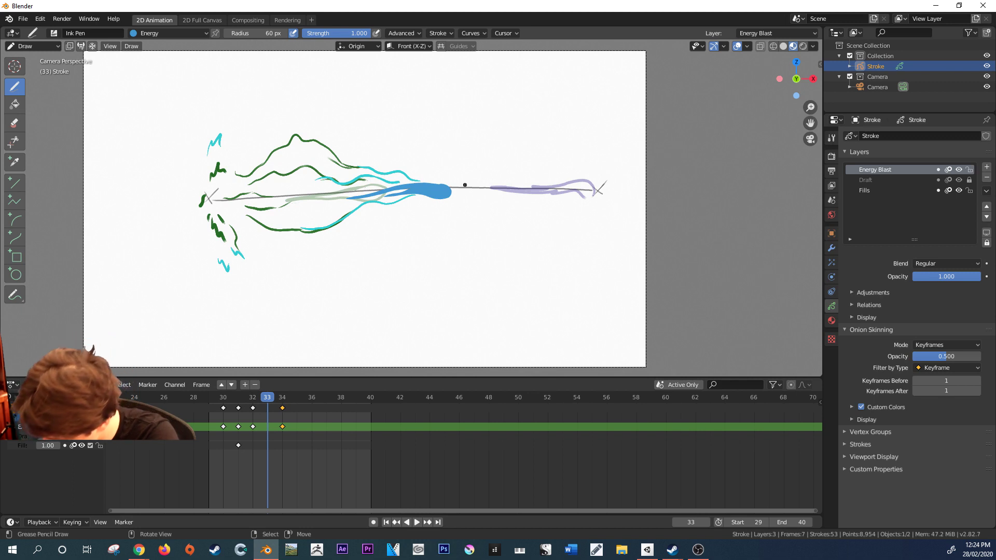
key("ctrl+z")
mouse_move(450, 189)
left_mouse_down()
mouse_move(526, 181)
mouse_move(549, 192)
mouse_move(459, 192)
mouse_move(551, 190)
mouse_move(523, 198)
mouse_move(531, 184)
mouse_move(521, 186)
mouse_move(547, 185)
mouse_move(529, 201)
mouse_move(531, 183)
mouse_move(436, 189)
mouse_move(517, 189)
mouse_move(462, 194)
left_mouse_up()
key("ctrl+z")
mouse_move(525, 196)
left_mouse_down()
mouse_move(564, 196)
mouse_move(518, 202)
mouse_move(492, 196)
mouse_move(524, 190)
mouse_move(509, 185)
mouse_move(448, 187)
mouse_move(507, 193)
mouse_move(466, 200)
mouse_move(526, 195)
left_mouse_up()
key("ctrl+z")
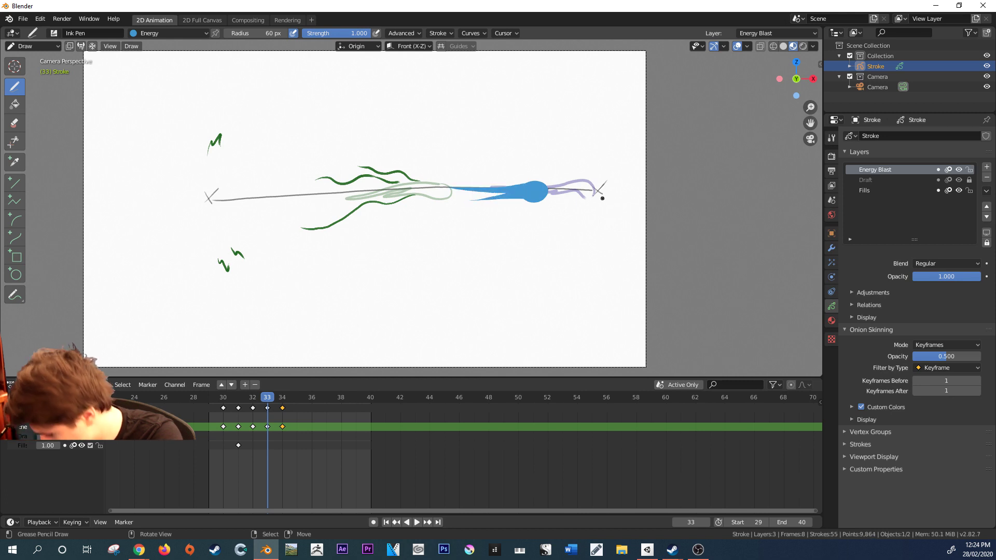
- Play and scrub frames 28 to 34 to check the blast's motion
key("space")
left_click(194, 410)
mouse_move(195, 407)
left_mouse_down()
mouse_move(283, 407)
mouse_move(191, 406)
mouse_move(293, 394)
mouse_move(227, 402)
mouse_move(282, 401)
mouse_move(251, 402)
mouse_move(265, 407)
left_mouse_up()
key("space")
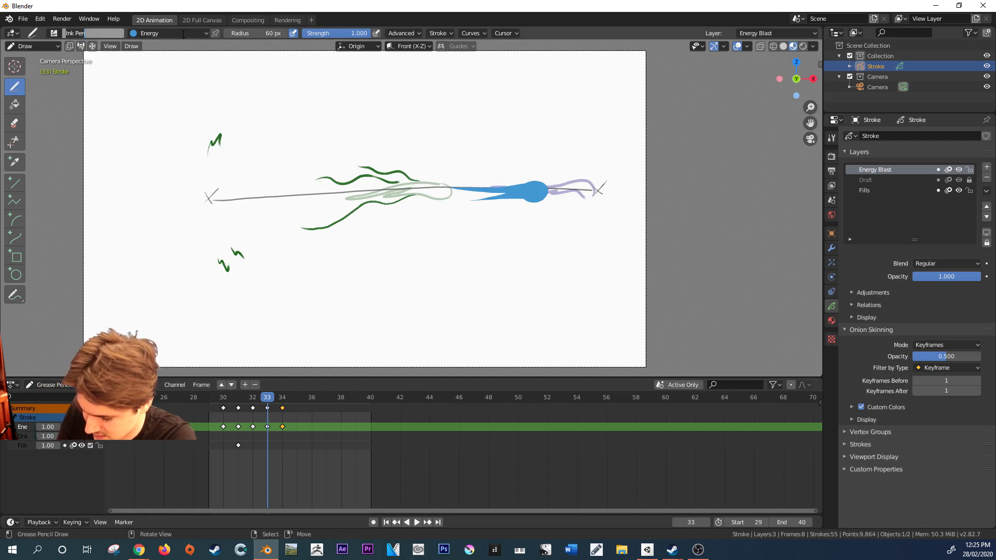
- Switch to the Sparks material and draw cyan spark streaks across the blast
left_click(161, 34)
left_click(139, 105)
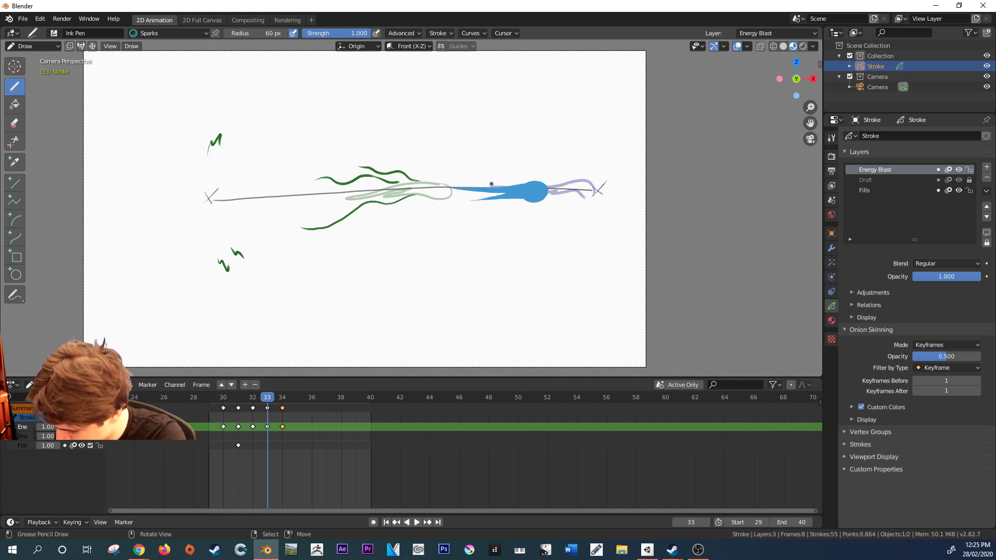
left_click_drag(489, 185, 410, 186)
key("ctrl+z")
left_click_drag(521, 181, 373, 194)
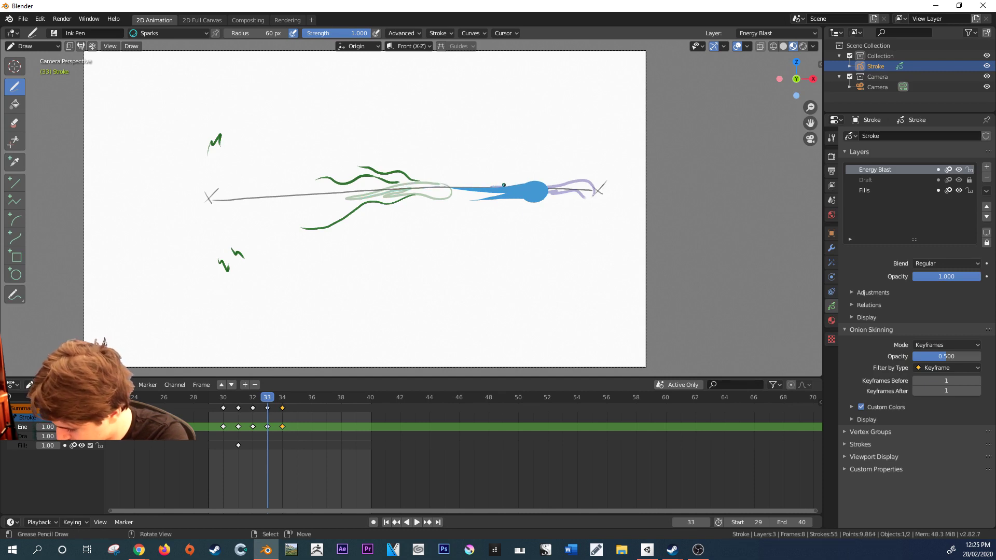
left_click_drag(516, 202, 391, 186)
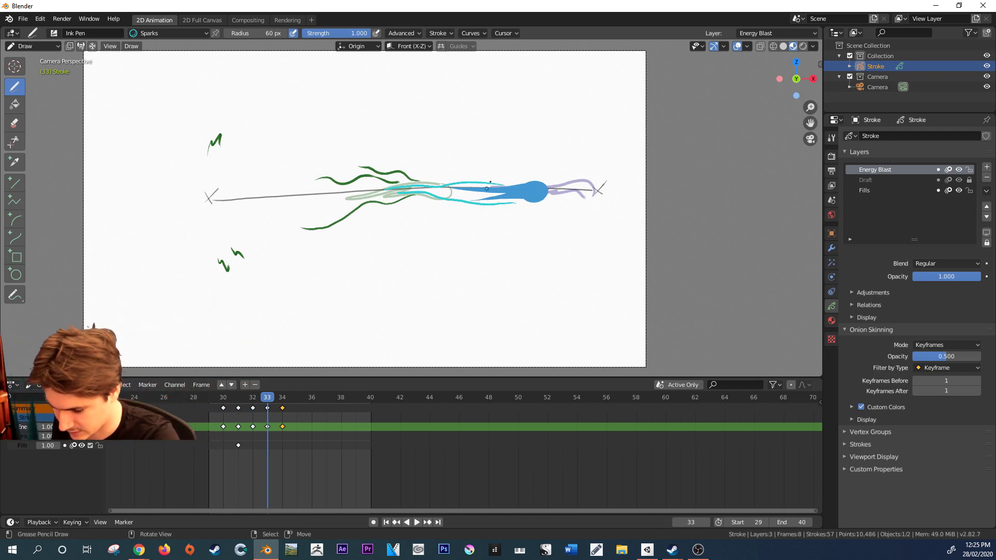
key("ctrl+z")
- Add more cyan streaks through the blast, then play the animation to preview
mouse_move(511, 201)
left_mouse_down()
mouse_move(456, 205)
mouse_move(359, 189)
left_mouse_up()
key("ctrl+z")
left_click_drag(491, 209, 393, 183)
left_click_drag(507, 193, 408, 200)
key("ctrl+z")
left_click_drag(509, 193, 405, 183)
key("space")
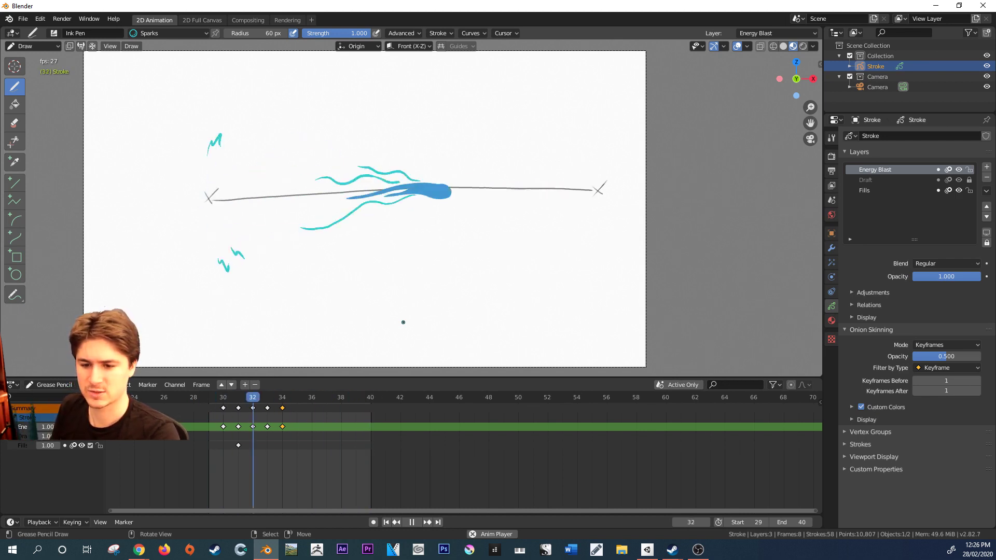
- Stop playback, return to frame 35 and open the Eevee render settings
key("space")
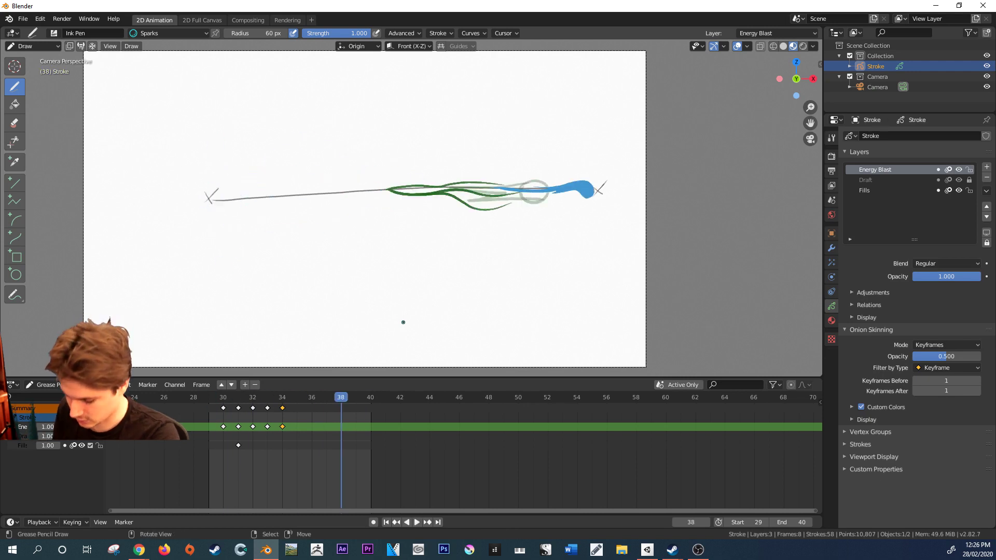
mouse_move(320, 403)
left_mouse_down()
mouse_move(283, 419)
mouse_move(295, 418)
left_mouse_up()
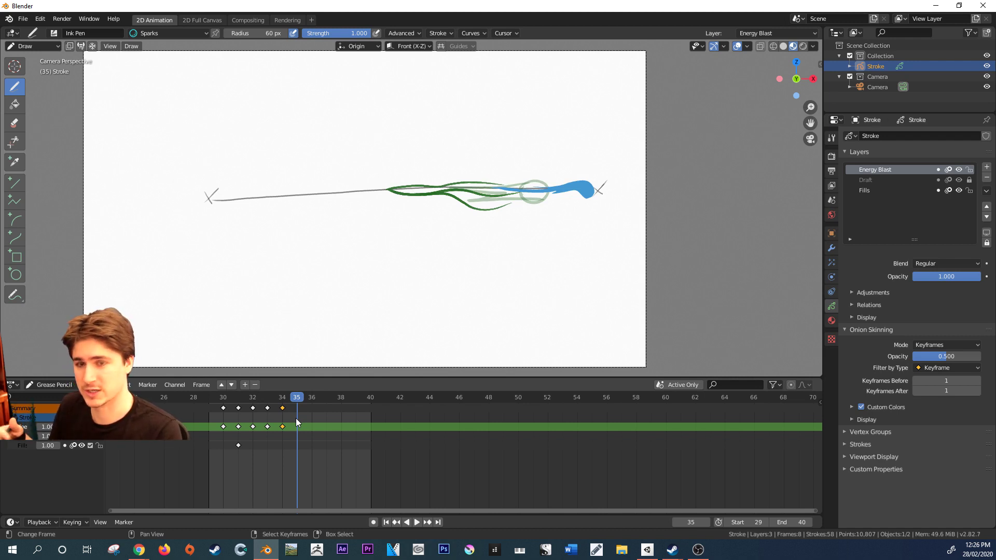
left_click(831, 156)
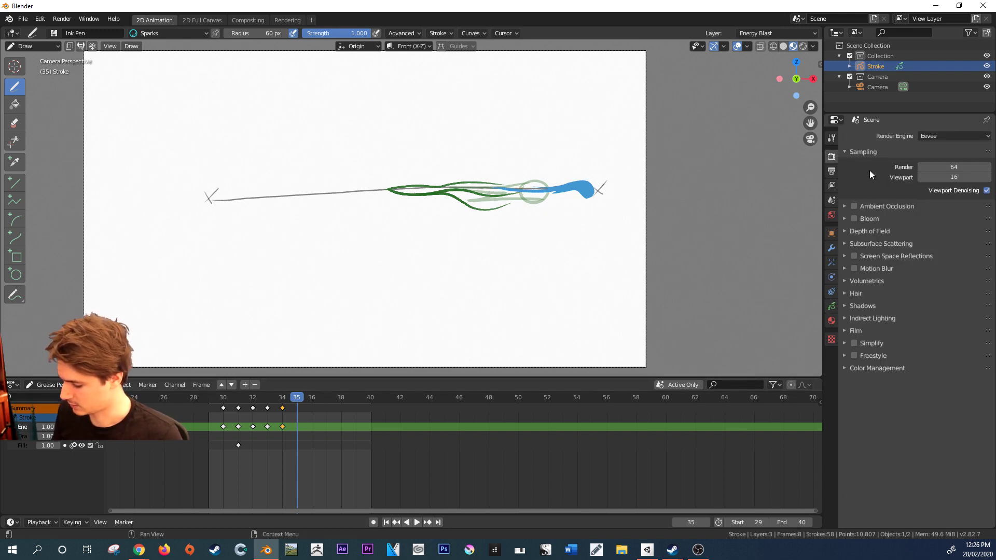
- Show Output Properties, check the frame rate choices and enable Crop to Render Region
left_click(831, 170)
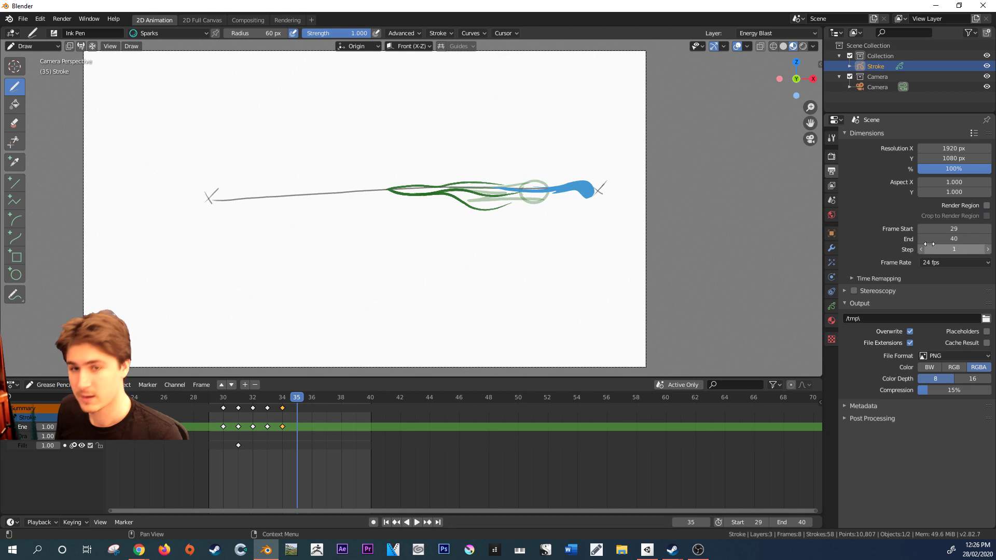
left_click(948, 262)
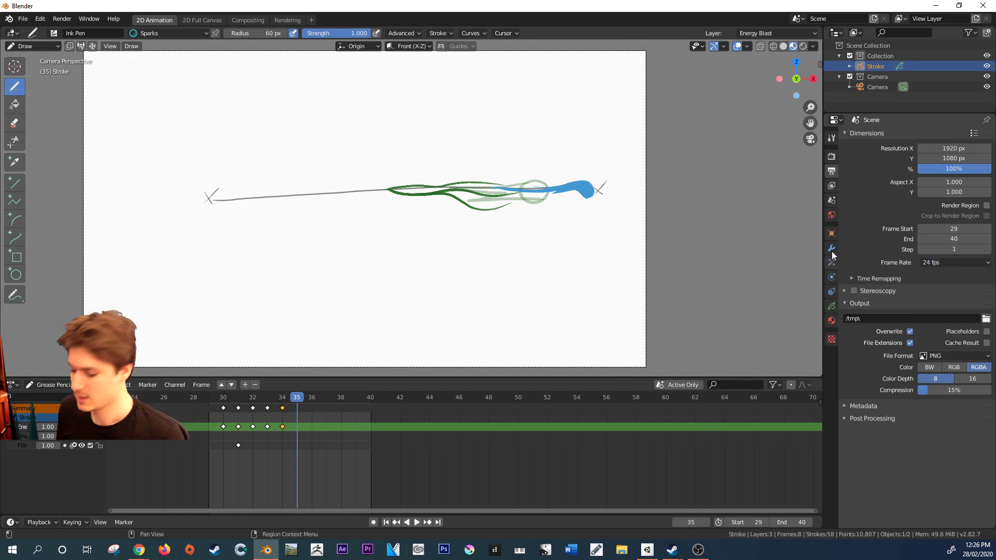
left_click(852, 218)
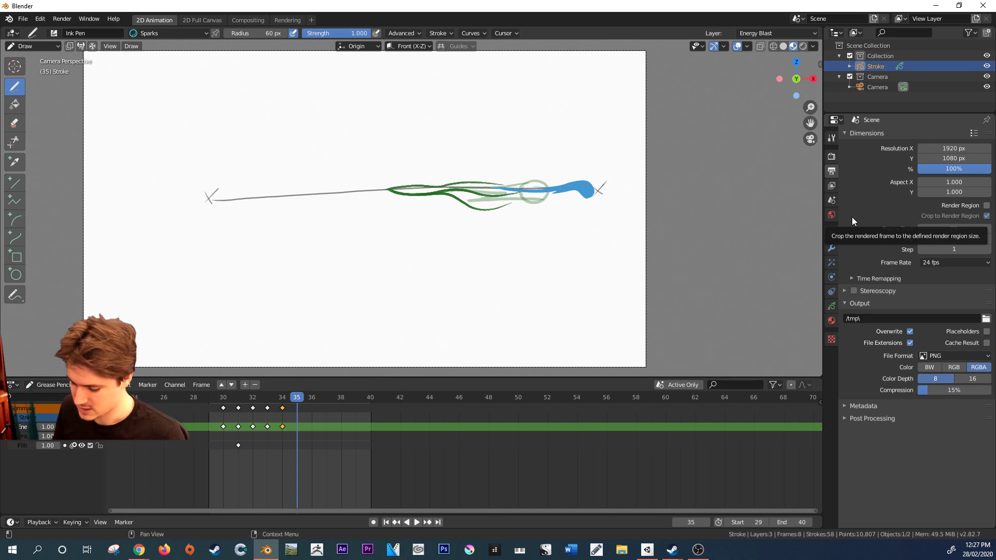
key("shift+ctrl+space")
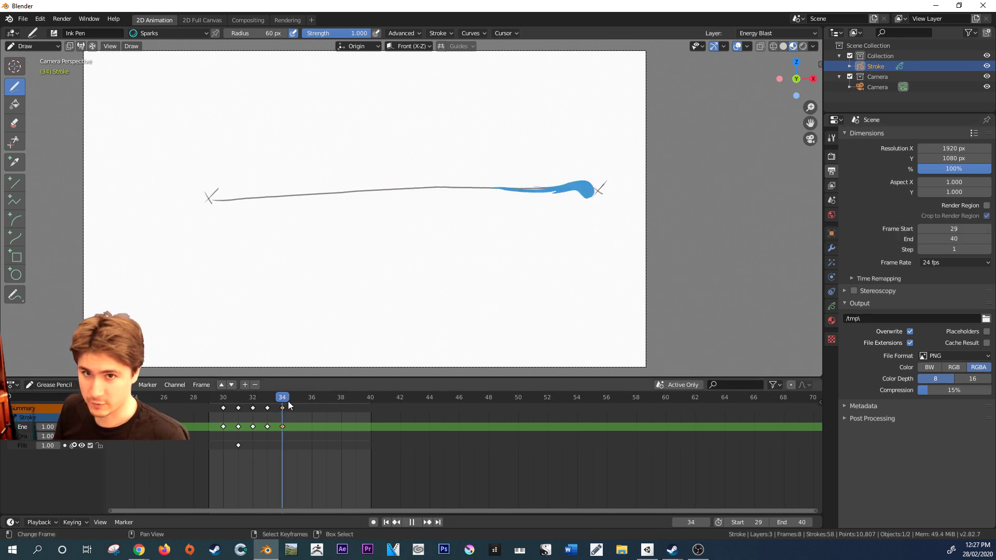
key("Escape")
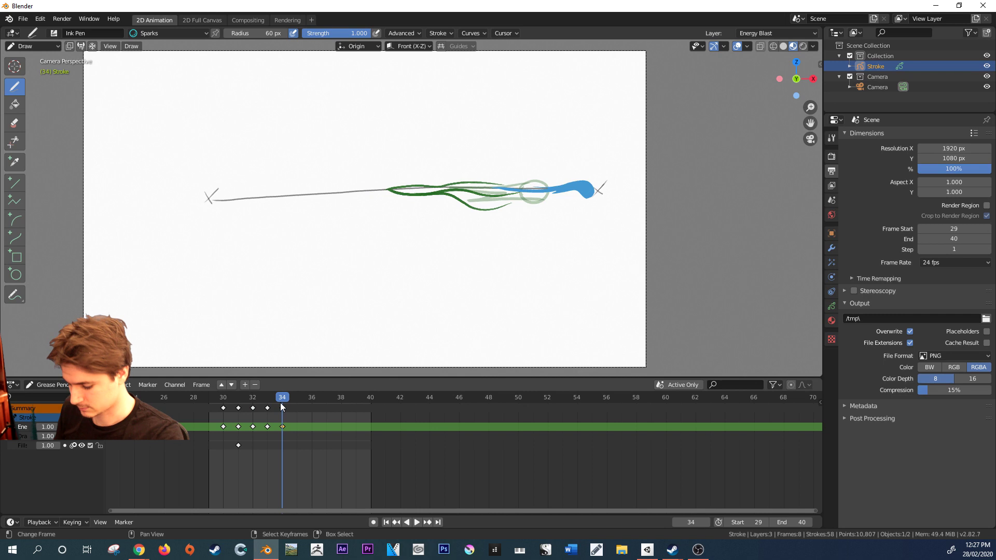
left_click_drag(287, 405, 298, 401)
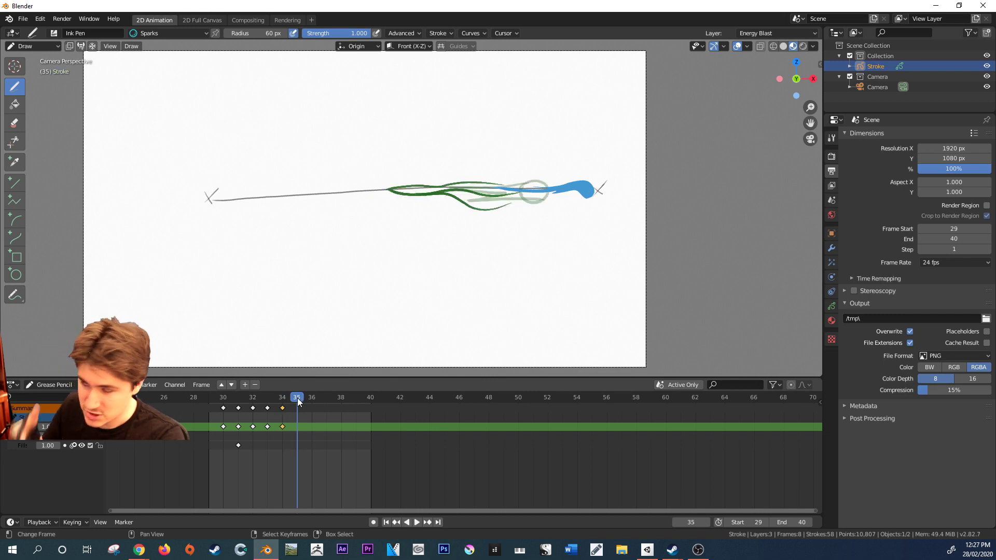
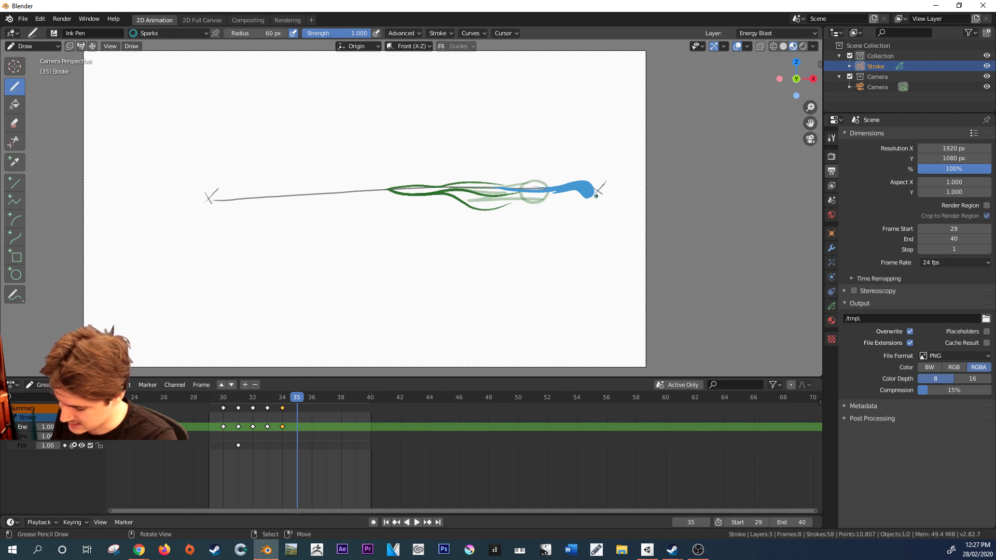
- Remove a stray dot on frame 35 and switch the stroke material to Energy
left_click(599, 191)
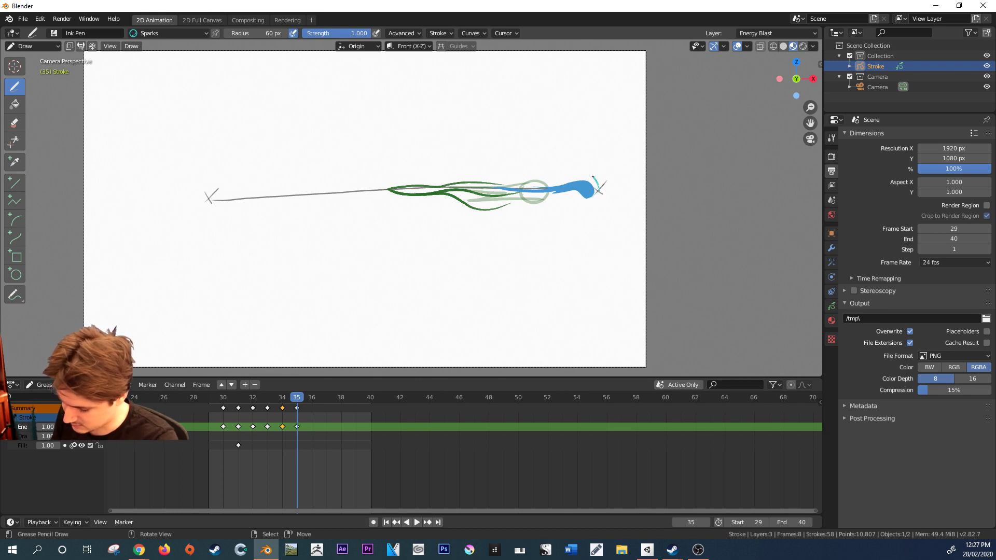
key("ctrl+z")
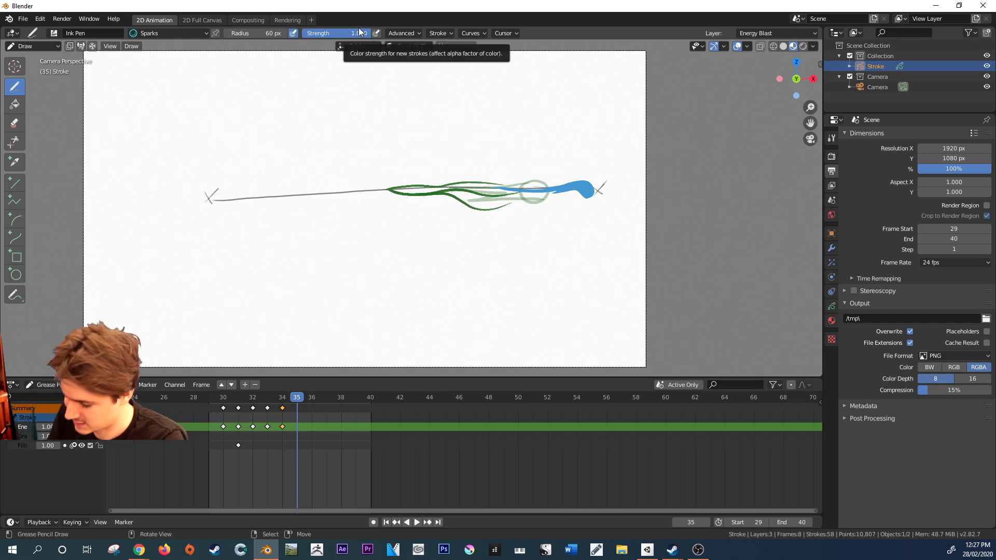
left_click(179, 34)
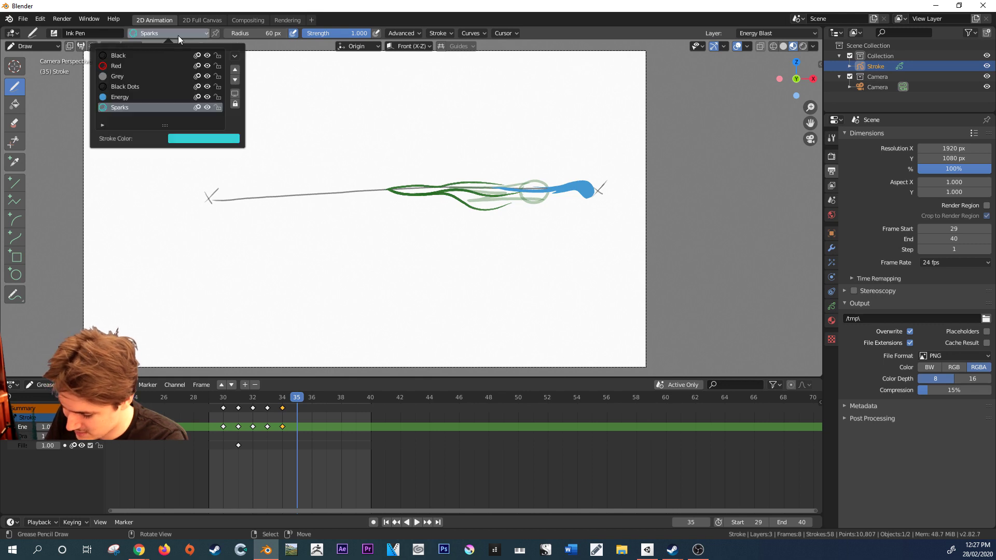
left_click(153, 98)
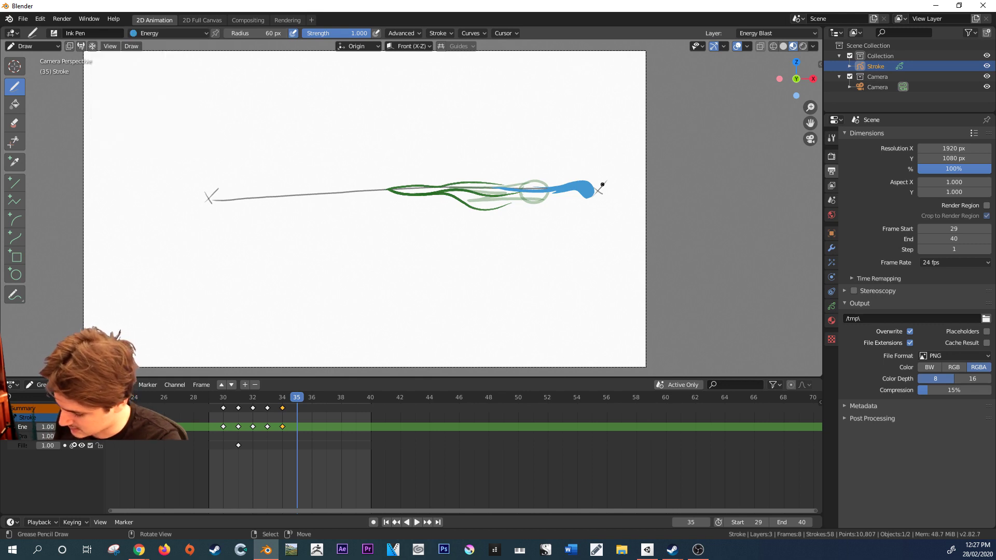
- Draw blue Energy strokes down from and across the blast end on frame 35
mouse_move(598, 191)
left_mouse_down()
mouse_move(570, 163)
mouse_move(586, 167)
mouse_move(598, 191)
mouse_move(565, 162)
mouse_move(586, 171)
mouse_move(567, 145)
mouse_move(597, 161)
mouse_move(605, 185)
mouse_move(581, 244)
left_mouse_up()
key("ctrl+z")
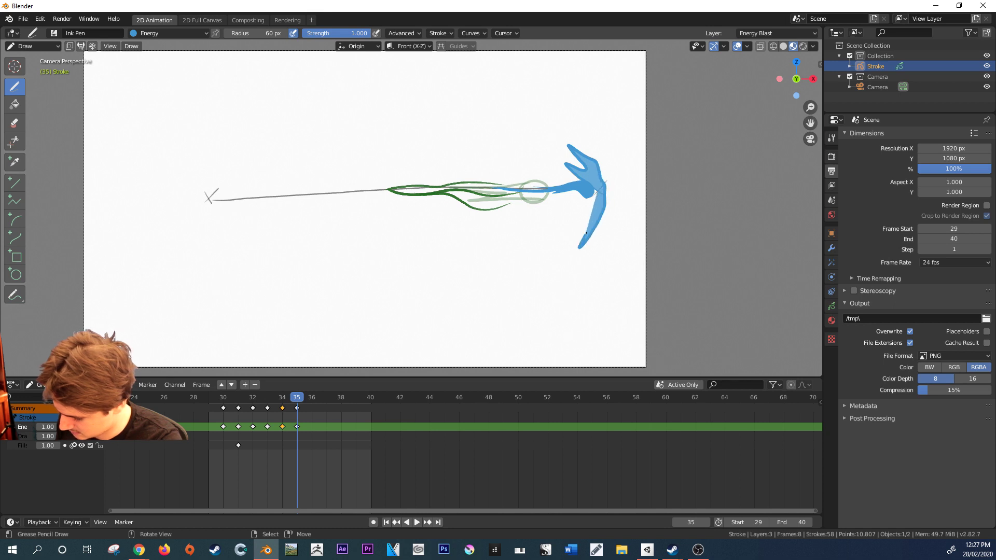
mouse_move(591, 205)
left_mouse_down()
mouse_move(577, 215)
mouse_move(607, 138)
left_mouse_up()
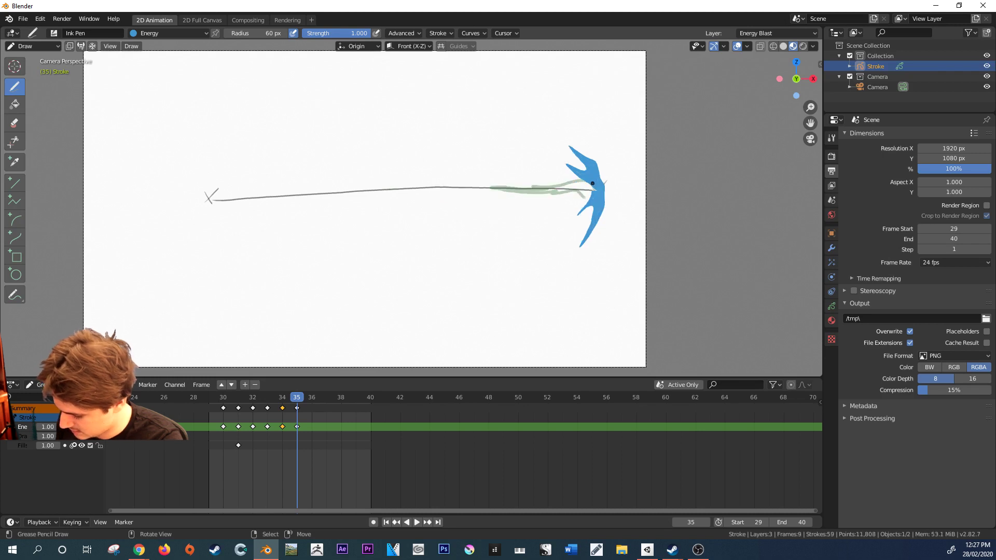
mouse_move(586, 187)
left_mouse_down()
mouse_move(542, 191)
mouse_move(612, 191)
left_mouse_up()
key("ctrl+z")
left_click_drag(544, 191, 604, 193)
- Play the blast animation and scrub its frames to review the blue splash
key("space")
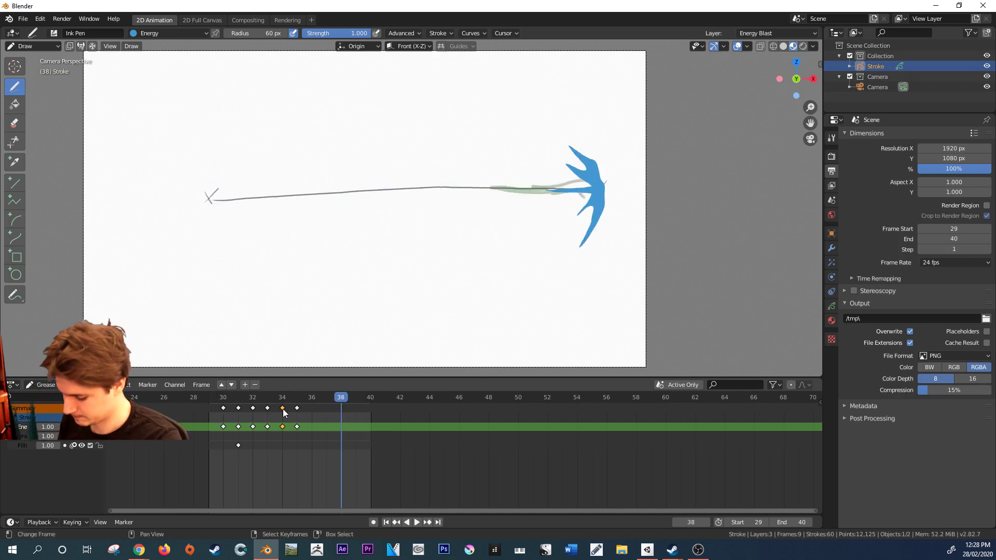
key("space")
mouse_move(312, 407)
left_mouse_down()
mouse_move(202, 415)
mouse_move(298, 397)
left_mouse_up()
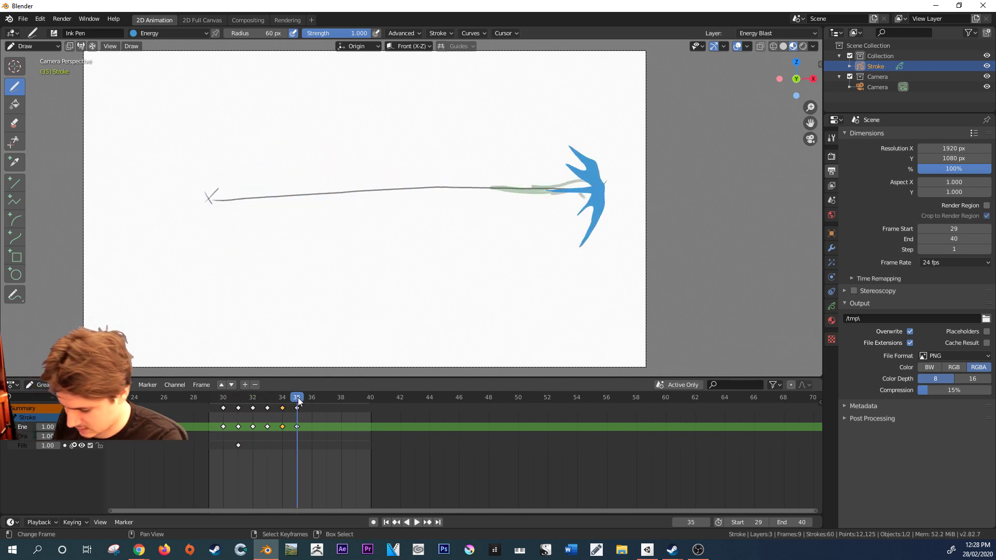
- Switch to the Sparks material and draw a cyan spark curving up-left from the impact
left_click(167, 33)
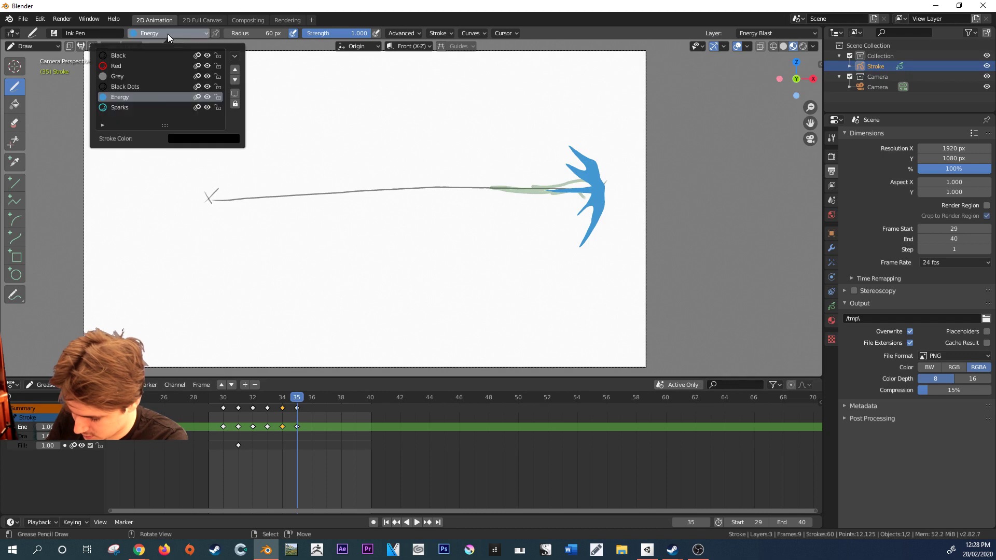
left_click(156, 107)
left_click_drag(600, 189, 526, 138)
key("ctrl+z")
left_click_drag(602, 182, 504, 100)
key("ctrl+z")
mouse_move(602, 173)
left_mouse_down()
mouse_move(548, 110)
mouse_move(511, 88)
left_mouse_up()
key("ctrl+z")
left_click_drag(605, 181, 507, 104)
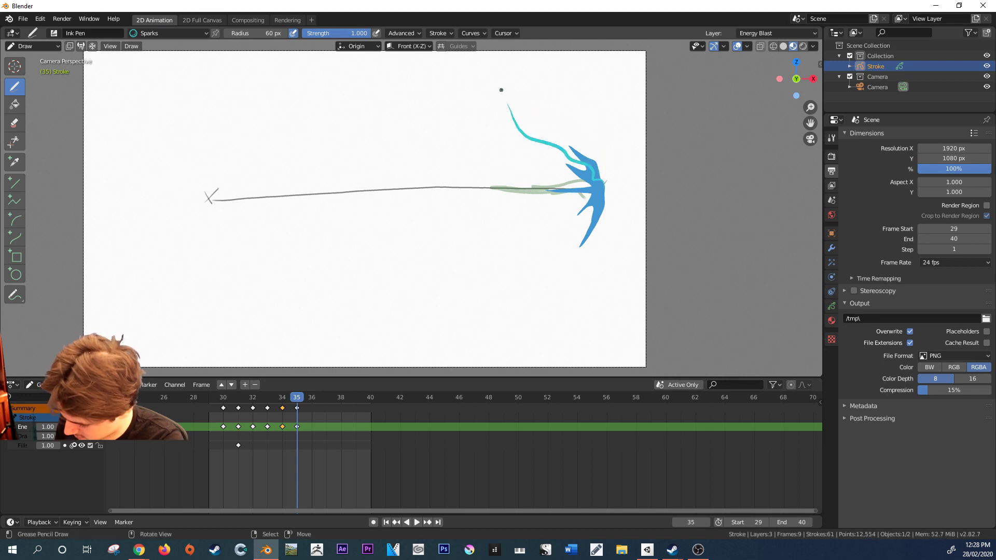
- Add downward, upper-right and upward cyan spark tendrils around the burst, then play back
mouse_move(598, 194)
left_mouse_down()
mouse_move(546, 250)
mouse_move(596, 245)
mouse_move(570, 267)
left_mouse_up()
key("ctrl+z")
left_click_drag(599, 197, 549, 284)
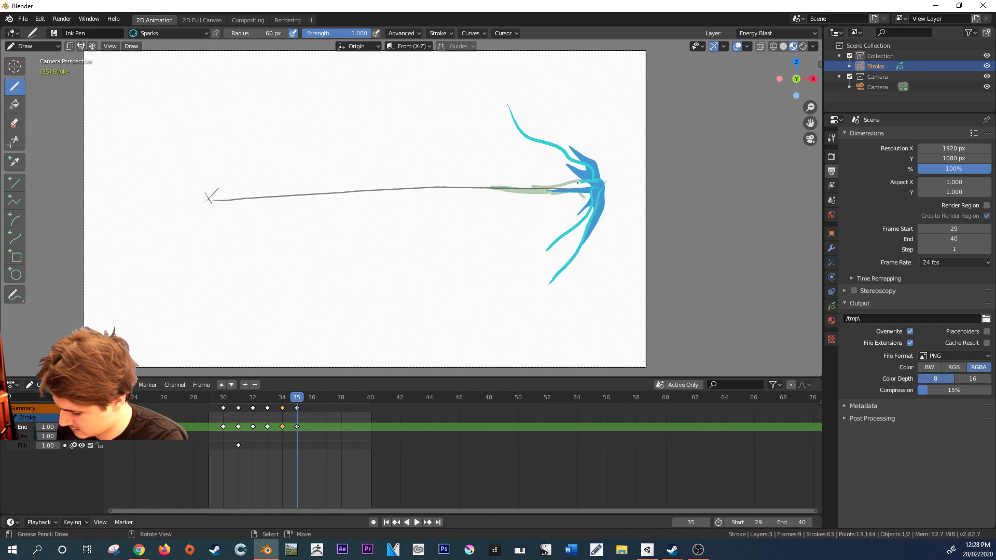
mouse_move(603, 166)
left_mouse_down()
mouse_move(587, 115)
mouse_move(585, 143)
mouse_move(562, 117)
left_mouse_up()
left_click_drag(603, 200, 596, 270)
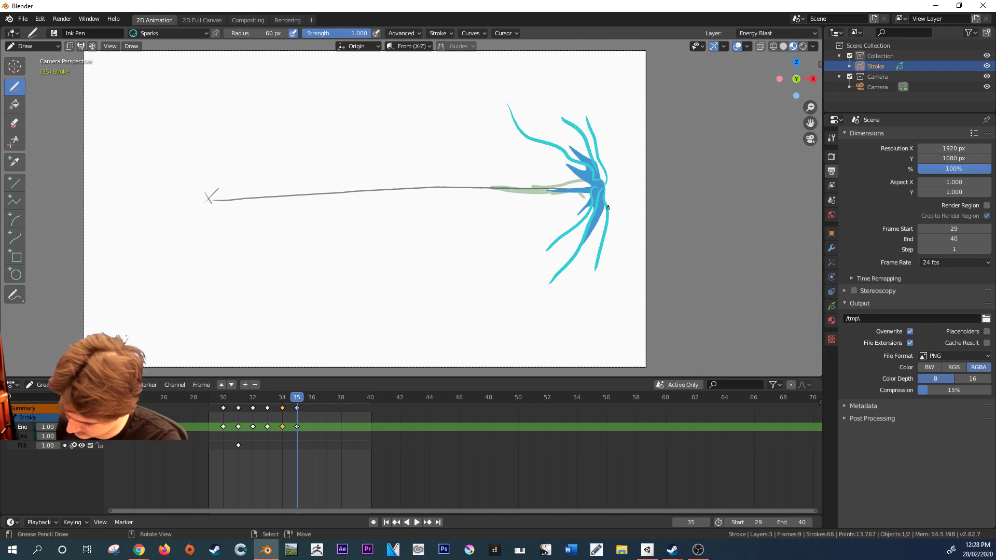
mouse_move(605, 184)
left_mouse_down()
mouse_move(601, 208)
mouse_move(608, 194)
left_mouse_up()
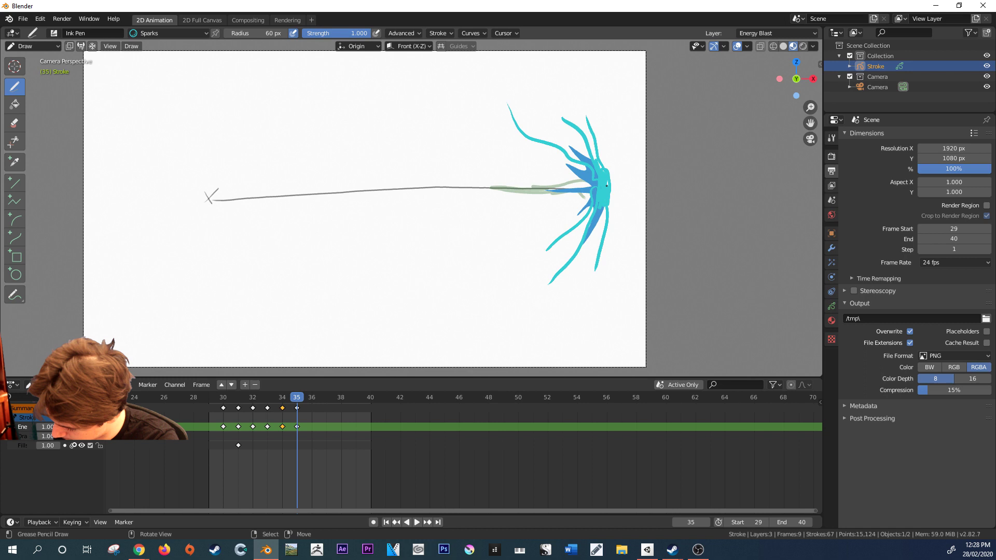
left_click_drag(582, 104, 589, 123)
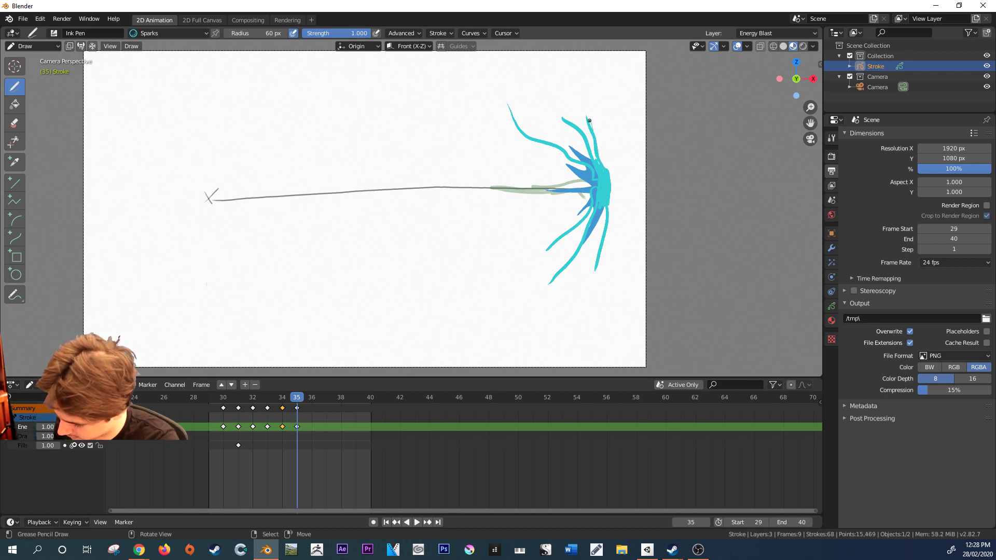
key("ctrl+z")
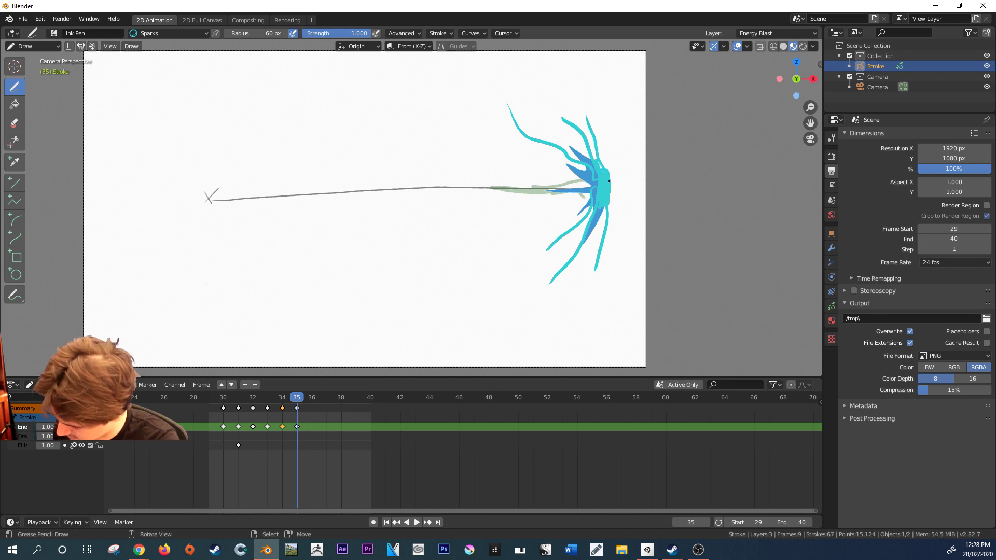
left_click_drag(595, 145, 581, 89)
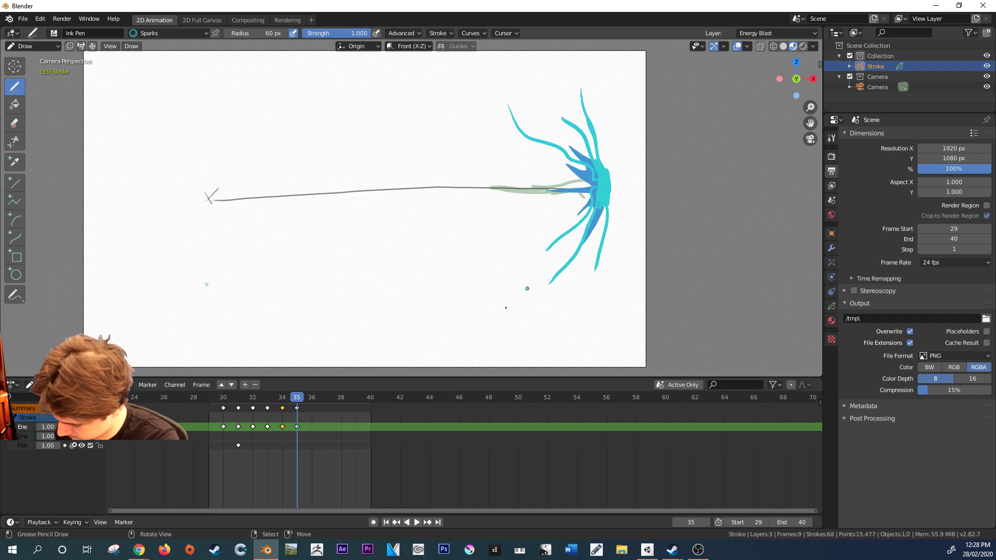
key("space")
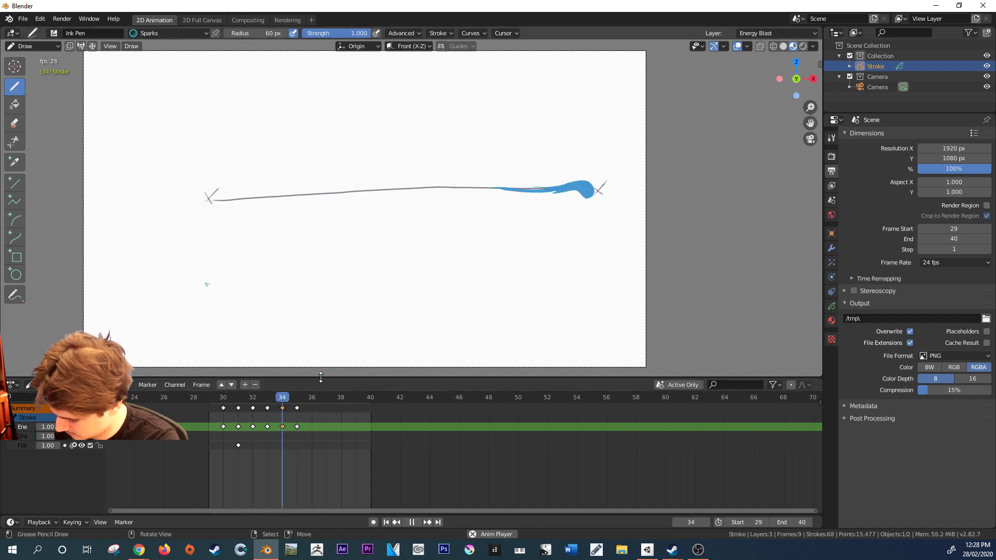
- Return to frame 35 and paint small cyan marks and a solid fill over the burst centre
key("space")
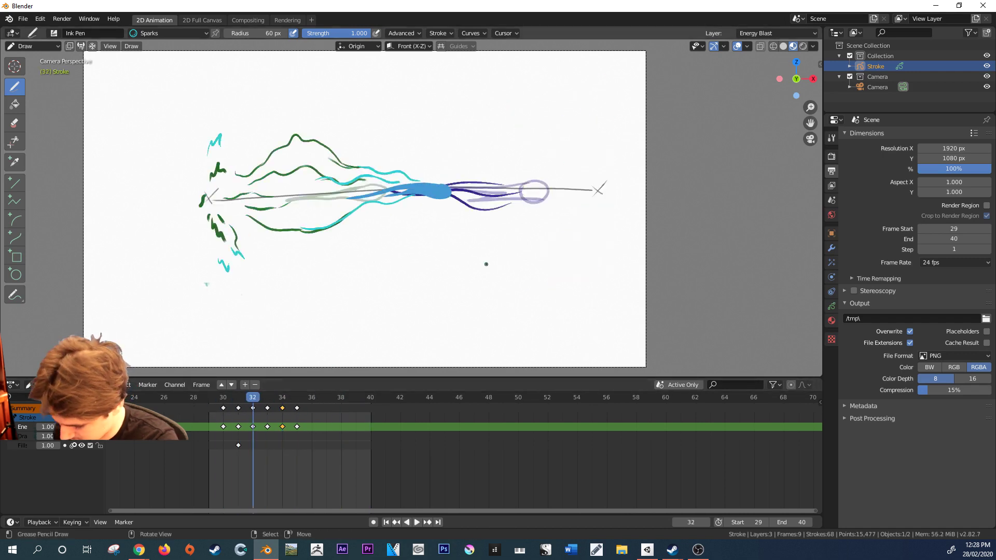
left_click_drag(255, 404, 297, 399)
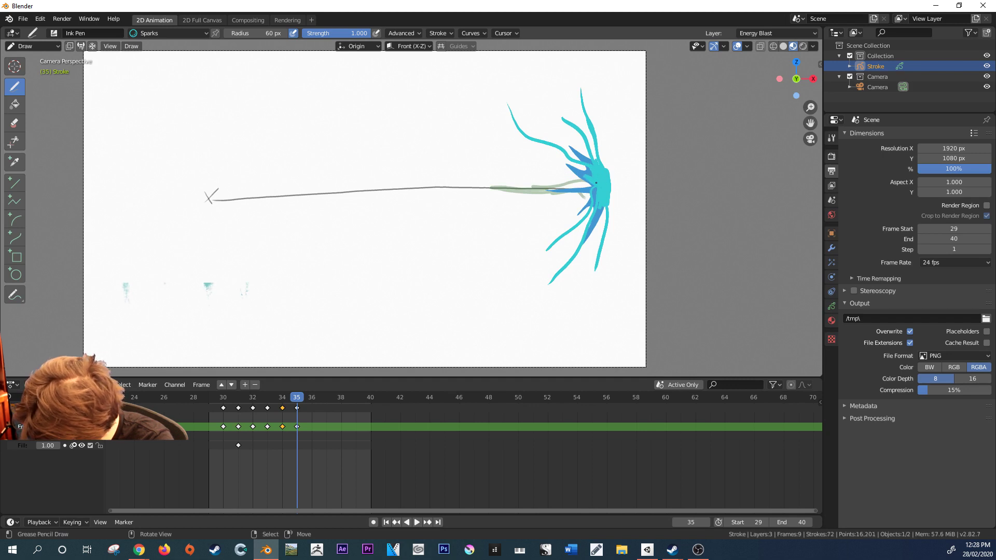
left_click_drag(595, 190, 602, 205)
left_click_drag(599, 207, 598, 209)
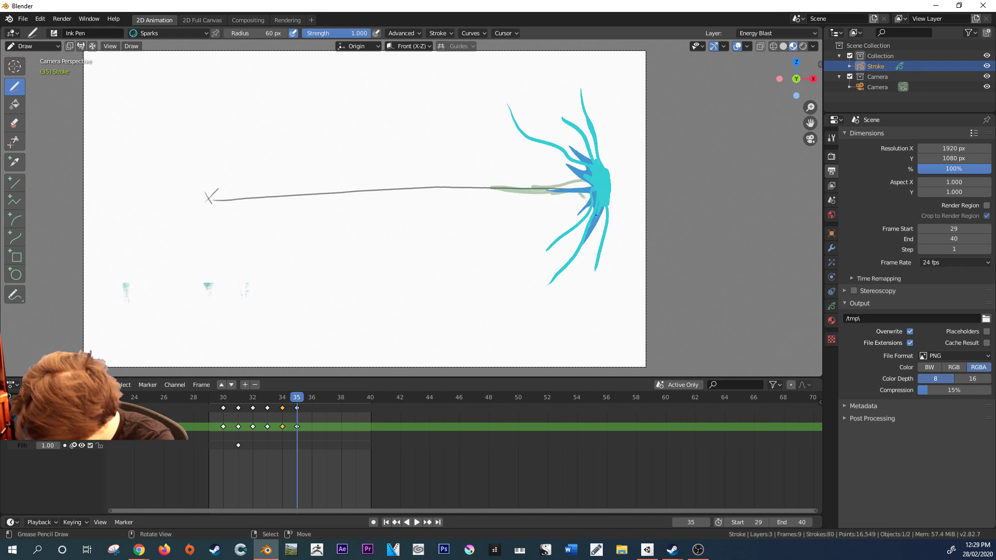
left_click_drag(603, 166, 601, 153)
left_click_drag(602, 160, 596, 136)
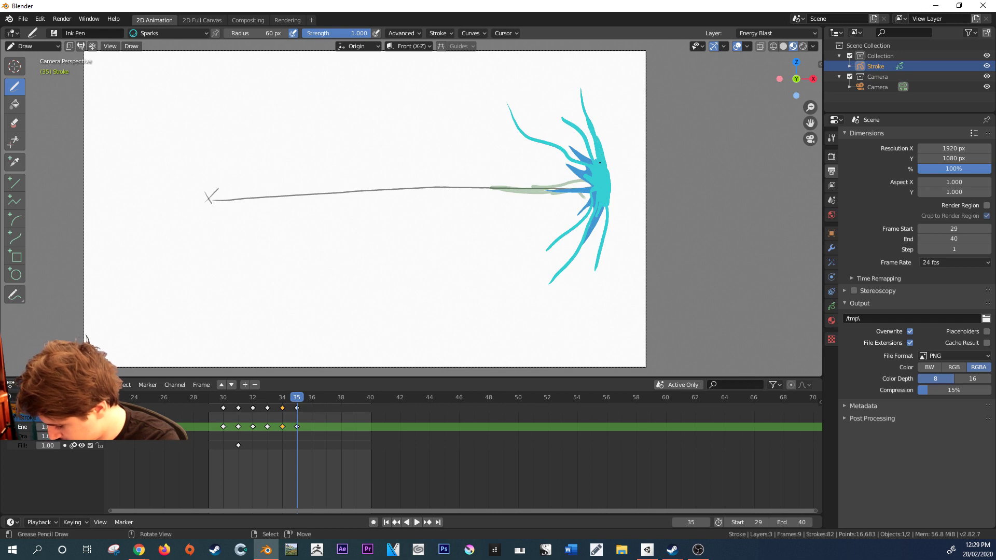
left_click_drag(603, 149, 606, 217)
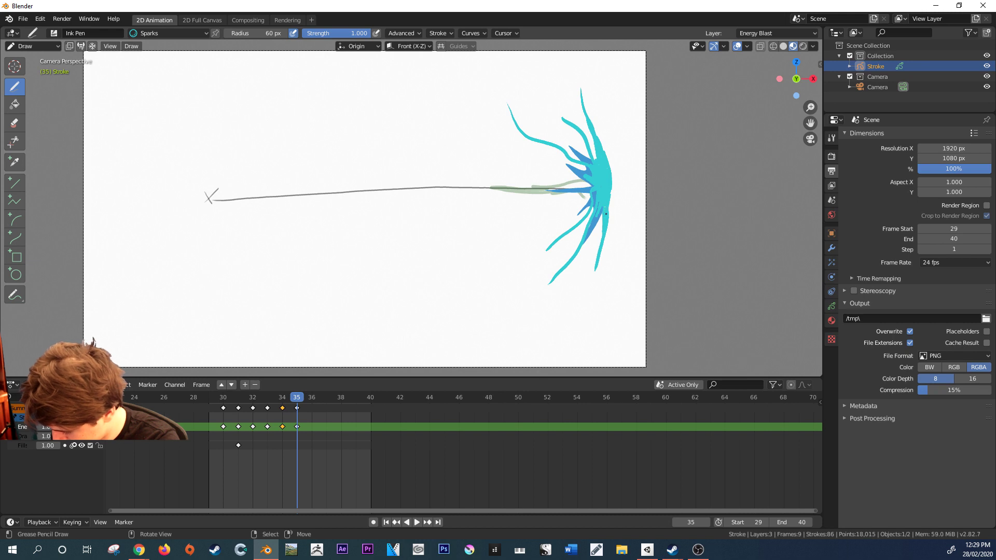
- Replay the blast from frame 34 and stop on frame 35
left_click(277, 407)
key("space")
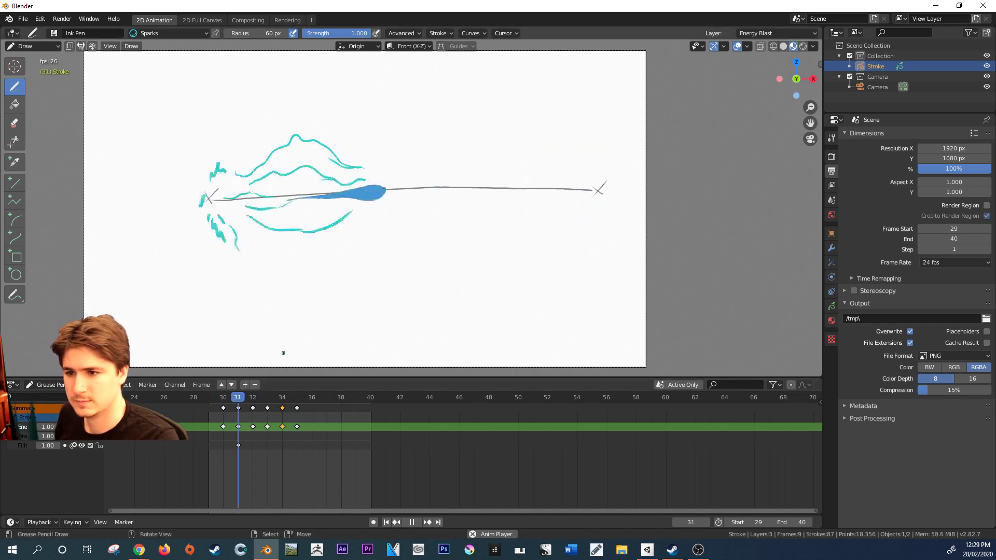
key("space")
left_click(291, 397)
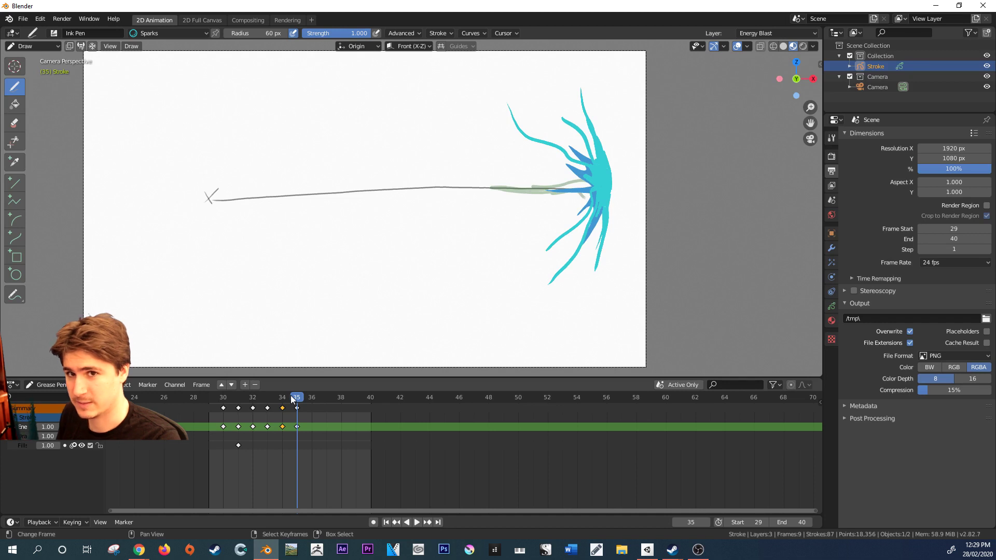
- Move to frame 38, discarding an accidental drawing keyframe on frame 39
key("space")
left_click_drag(328, 397, 356, 398)
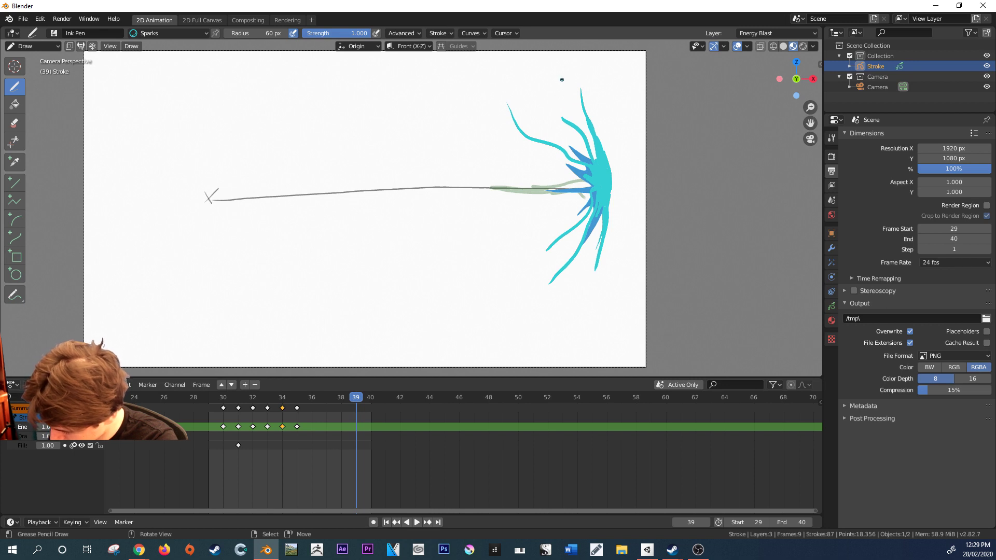
key("i")
key("ctrl+z")
key("Left")
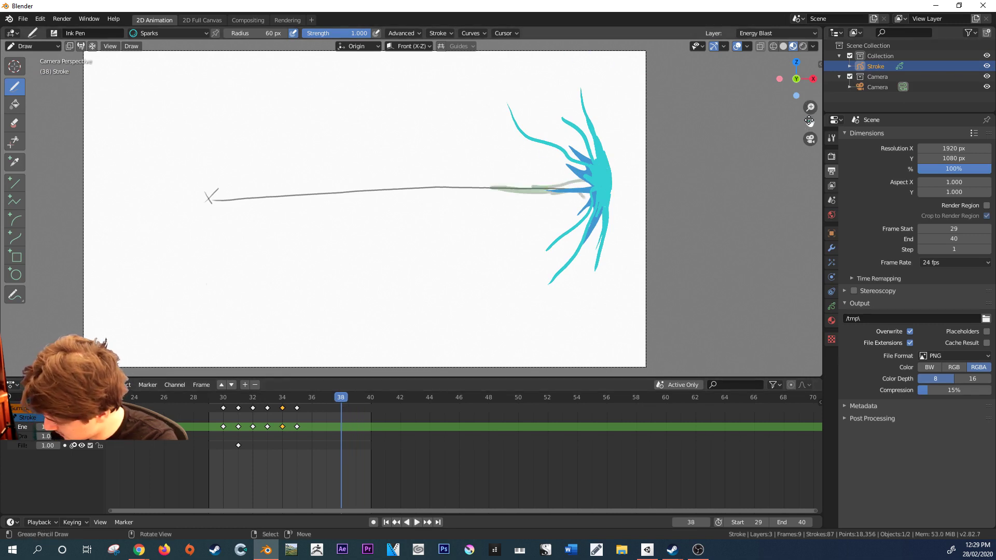
- Scatter cyan spark dashes around the impact on frame 38 and check frames 36–38
left_click_drag(809, 107, 582, 108)
left_click_drag(529, 81, 526, 96)
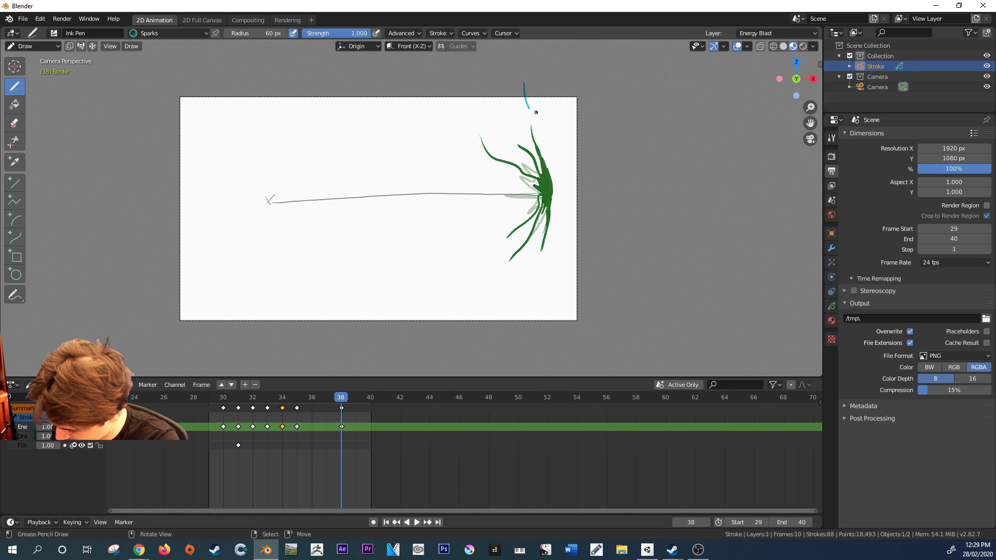
key("ctrl+z")
mouse_move(525, 109)
left_mouse_down()
mouse_move(524, 87)
mouse_move(479, 96)
mouse_move(492, 113)
mouse_move(439, 107)
left_mouse_up()
key("ctrl+z")
left_click_drag(493, 247, 472, 258)
left_click_drag(490, 284, 477, 299)
left_click_drag(530, 289, 525, 318)
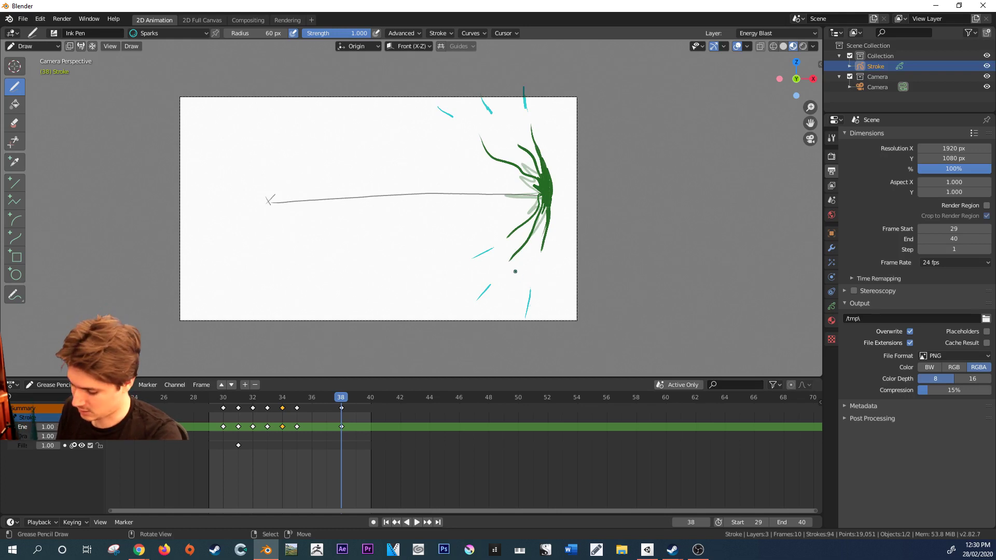
mouse_move(345, 402)
left_mouse_down()
mouse_move(323, 409)
mouse_move(341, 415)
left_mouse_up()
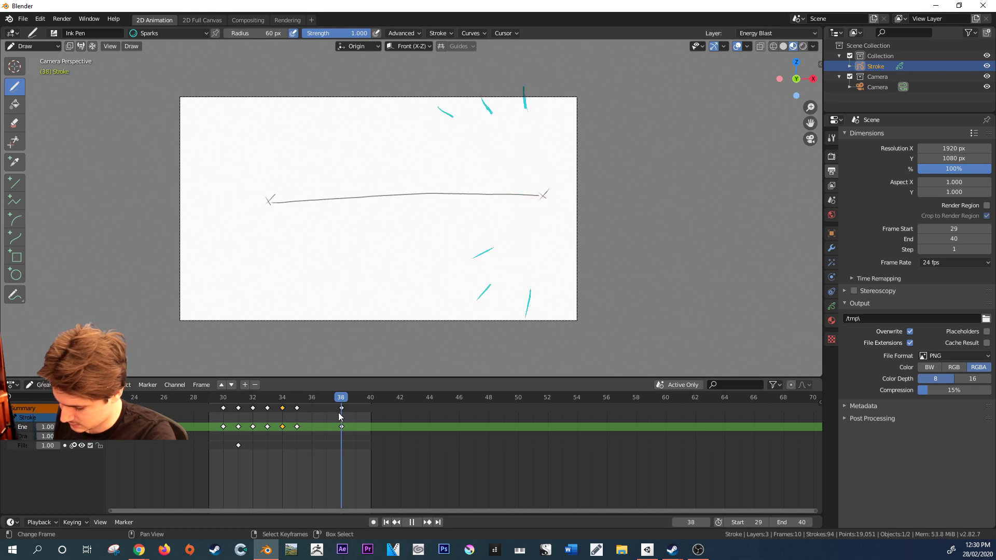
left_click(342, 410)
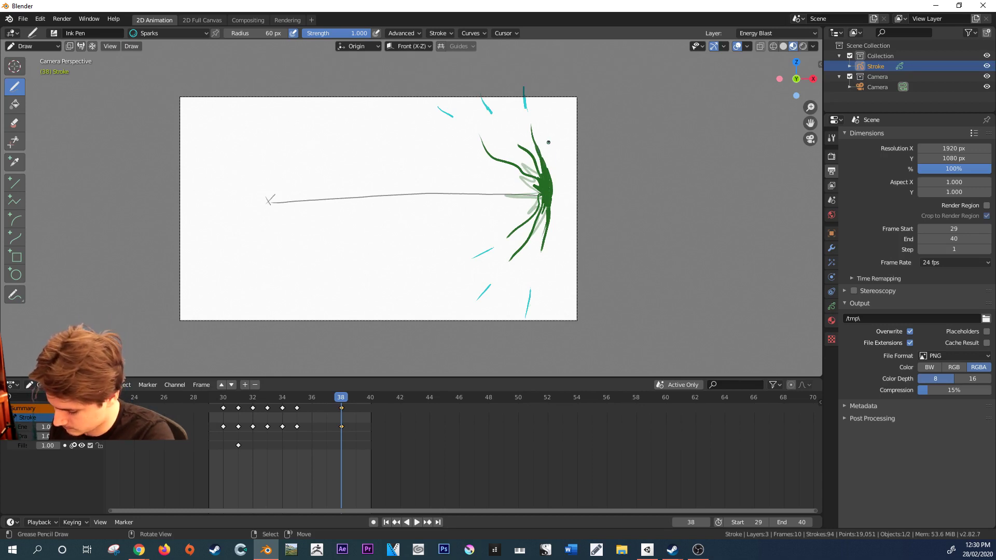
- Switch to the Energy material, fill the frame-38 burst centre blue, and preview the animation
left_click(153, 32)
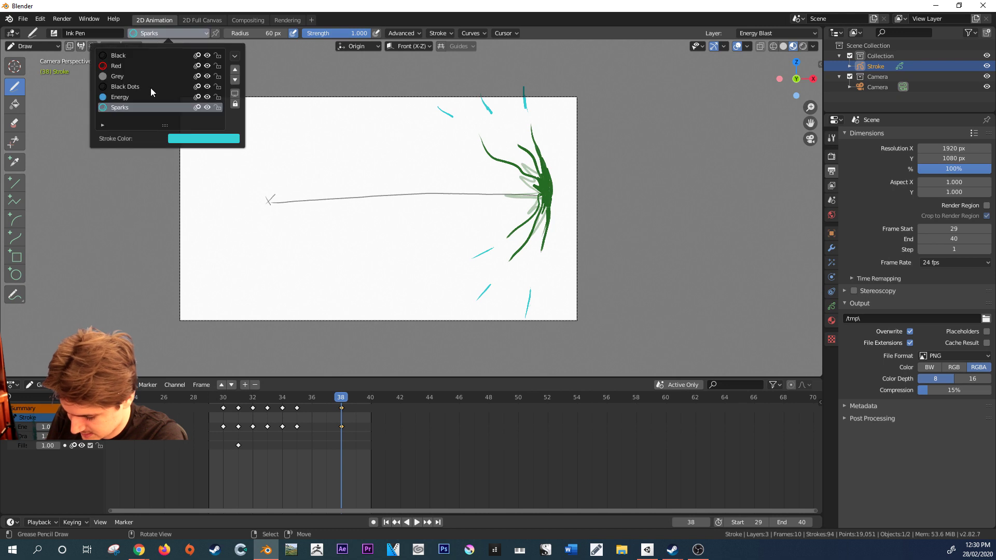
left_click(145, 98)
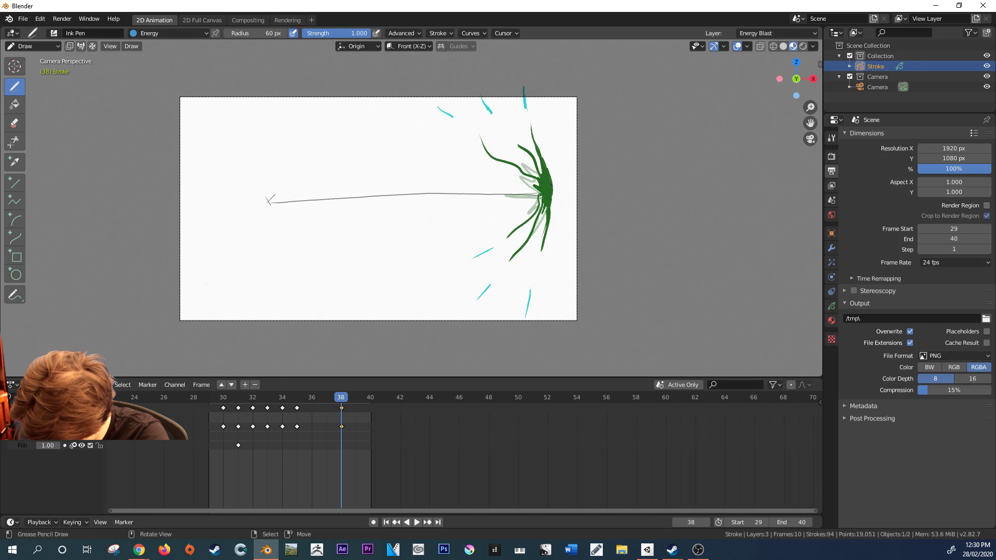
left_click_drag(543, 178, 546, 212)
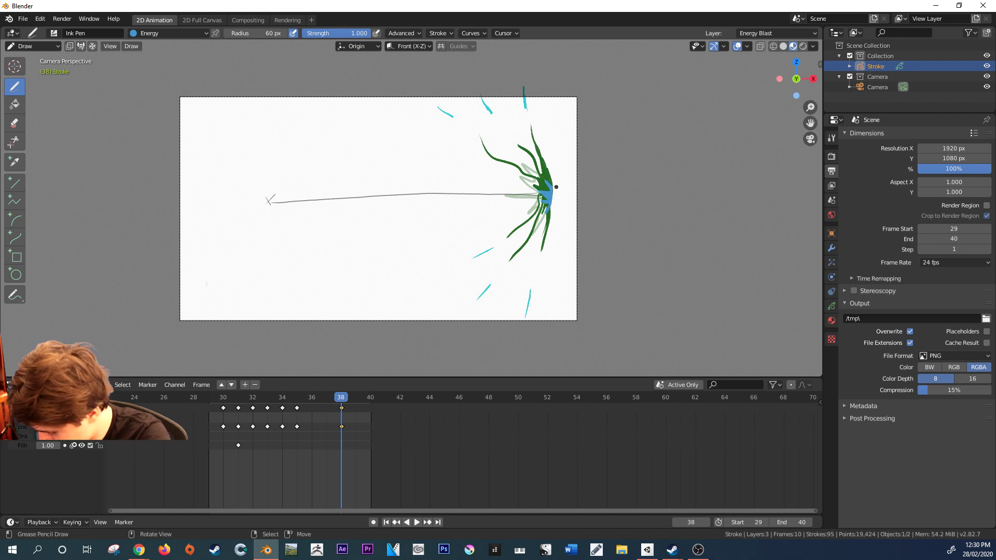
key("space")
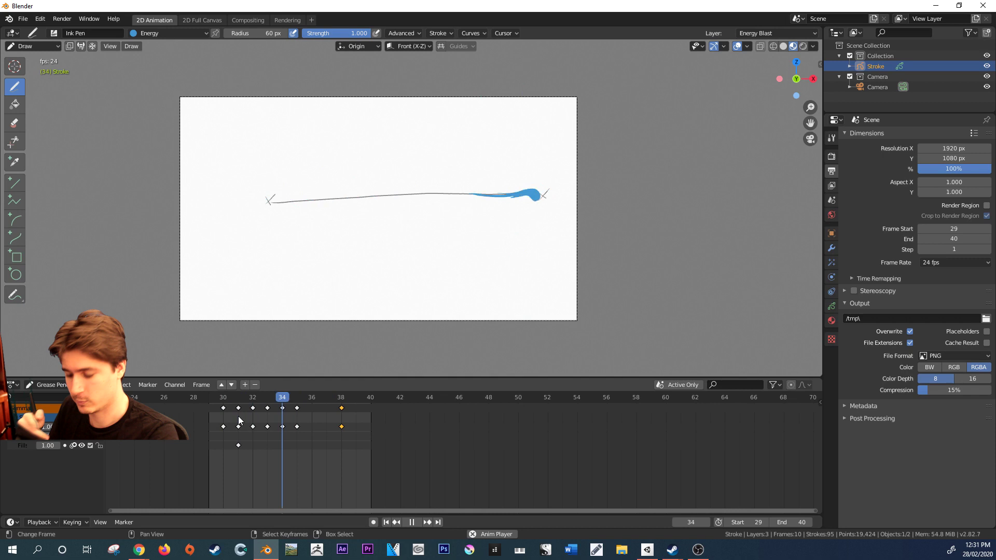
- Replay the blast and stop on frame 37, comparing it against frame 36
key("Escape")
key("space")
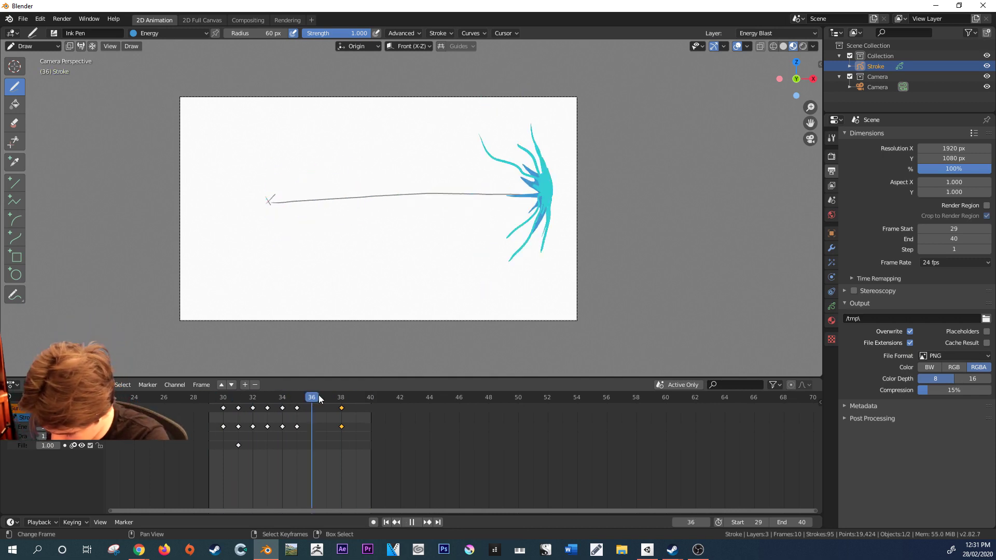
key("space")
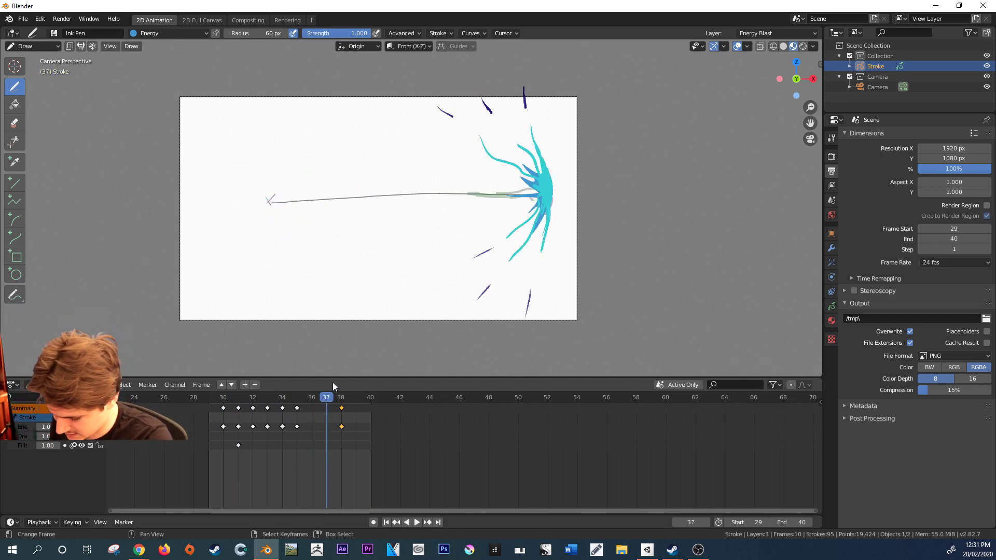
left_click_drag(333, 404, 312, 403)
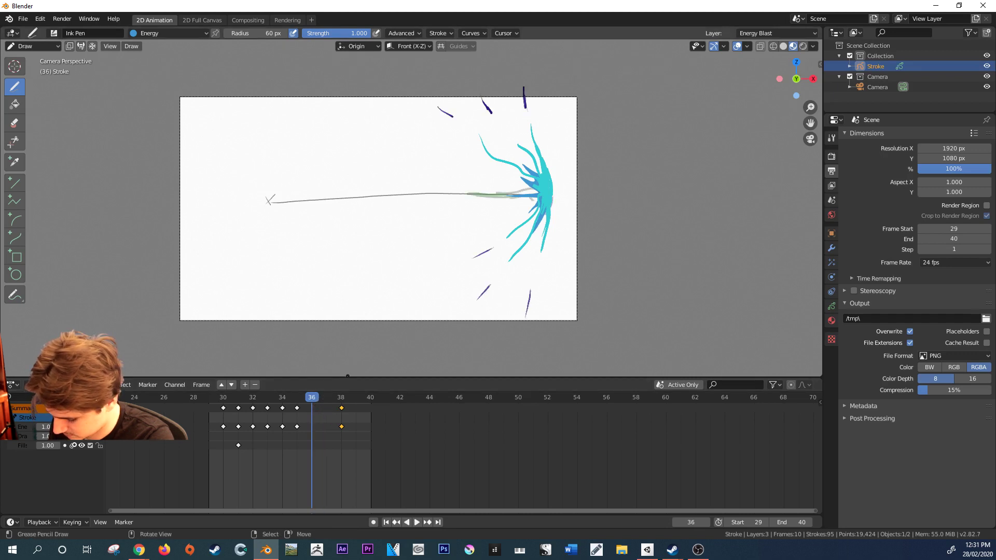
key("space")
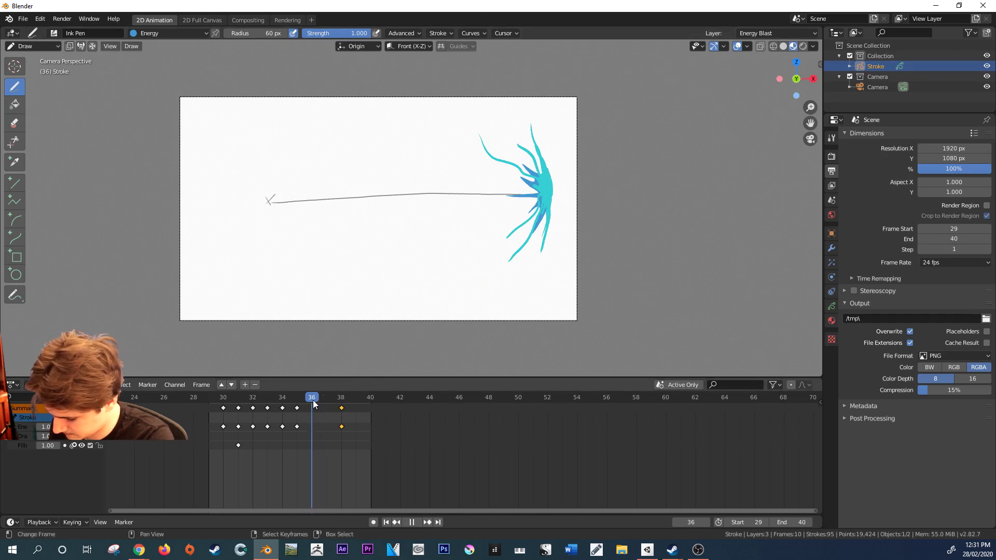
key("space")
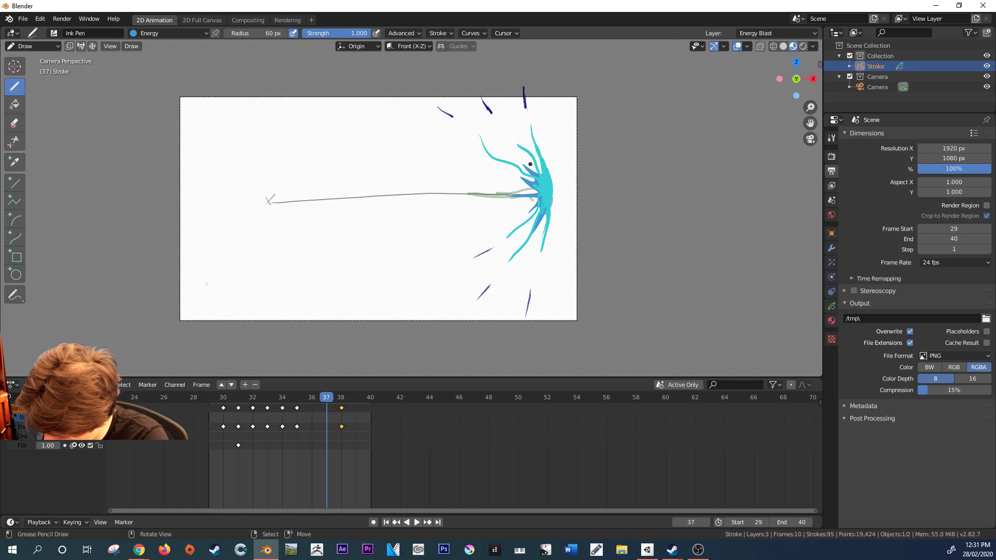
- Paint blue Energy strokes over the right side of the frame-37 cyan burst
mouse_move(511, 149)
left_mouse_down()
mouse_move(533, 178)
mouse_move(508, 158)
left_mouse_up()
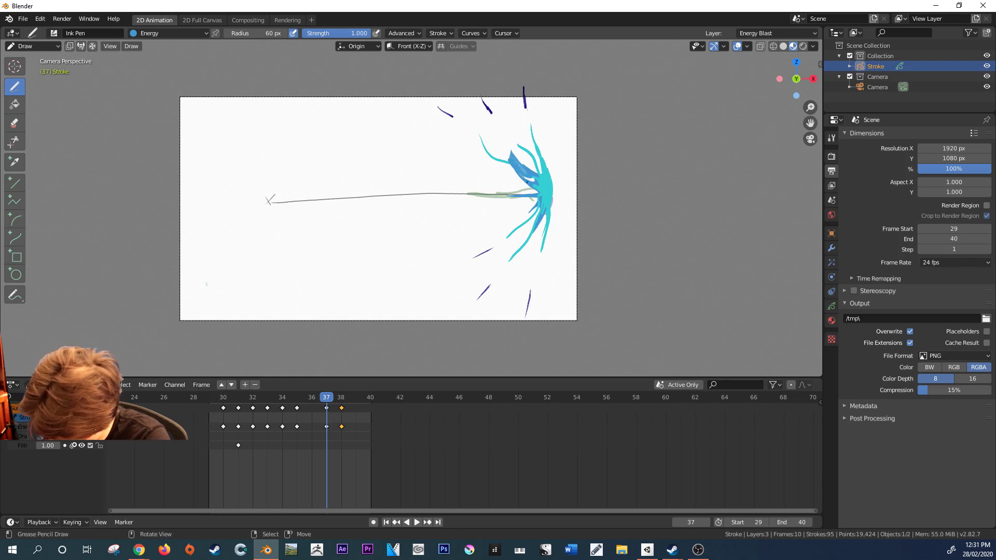
mouse_move(535, 193)
left_mouse_down()
mouse_move(512, 154)
mouse_move(489, 190)
mouse_move(534, 199)
mouse_move(526, 216)
left_mouse_up()
key("ctrl+z")
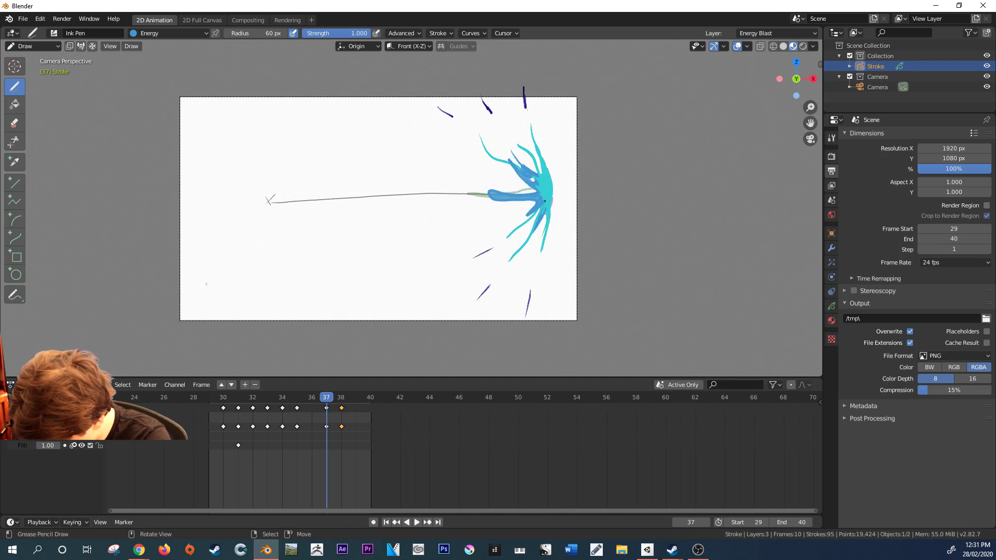
key("ctrl+shift+z")
key("ctrl+z")
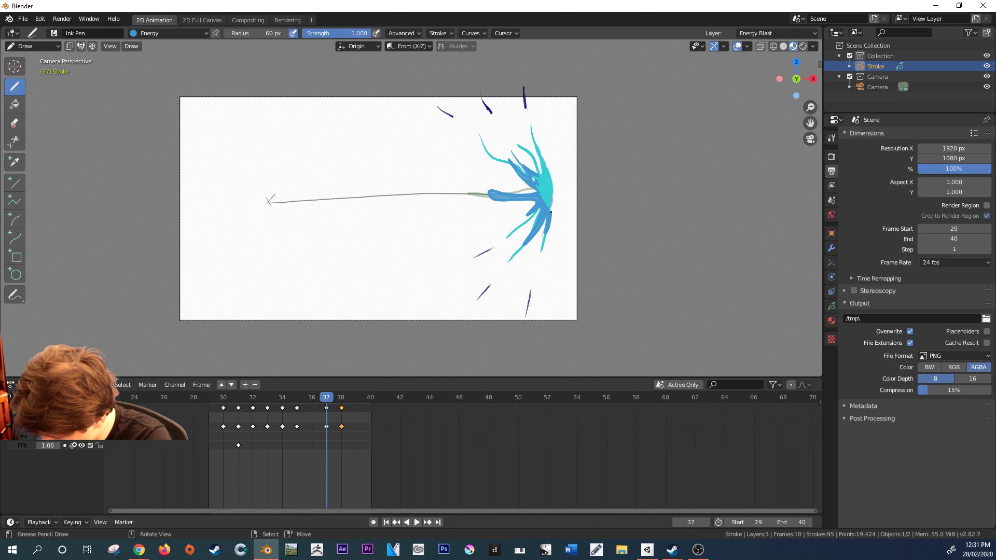
mouse_move(550, 199)
left_mouse_down()
mouse_move(521, 127)
mouse_move(543, 172)
mouse_move(529, 149)
mouse_move(538, 177)
mouse_move(523, 162)
left_mouse_up()
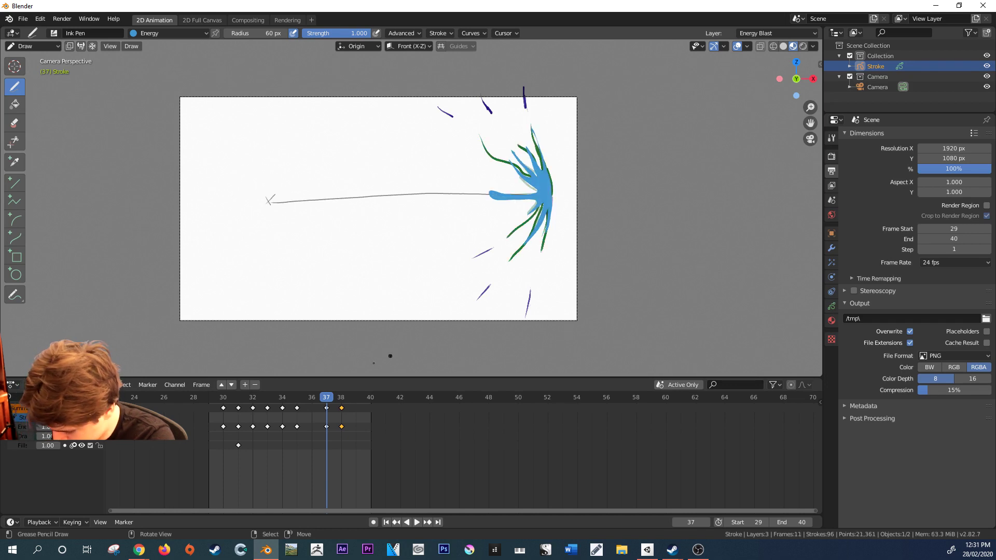
- Move the frame 38 keyframe to frame 39 and replay the animation
key("space")
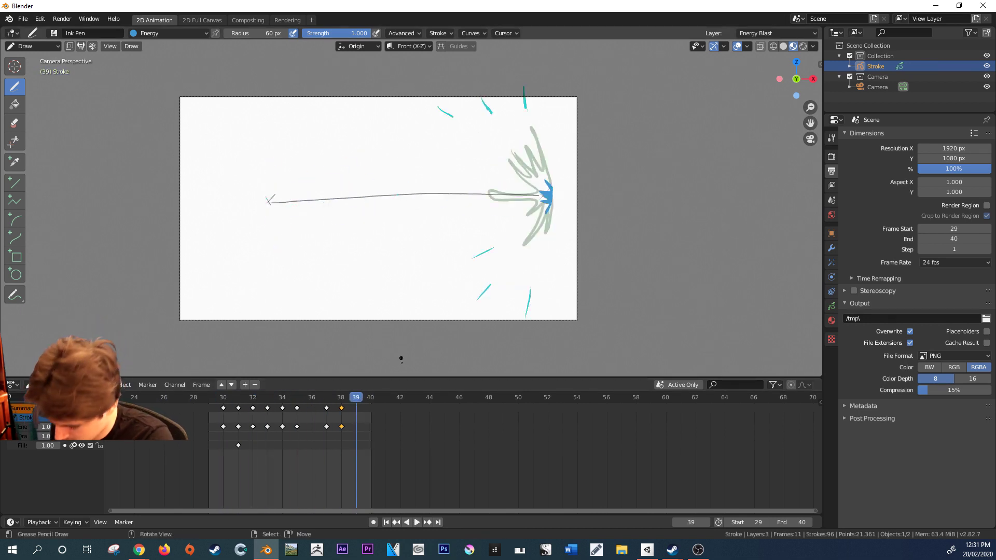
key("space")
key("Left")
key("Left")
key("Right")
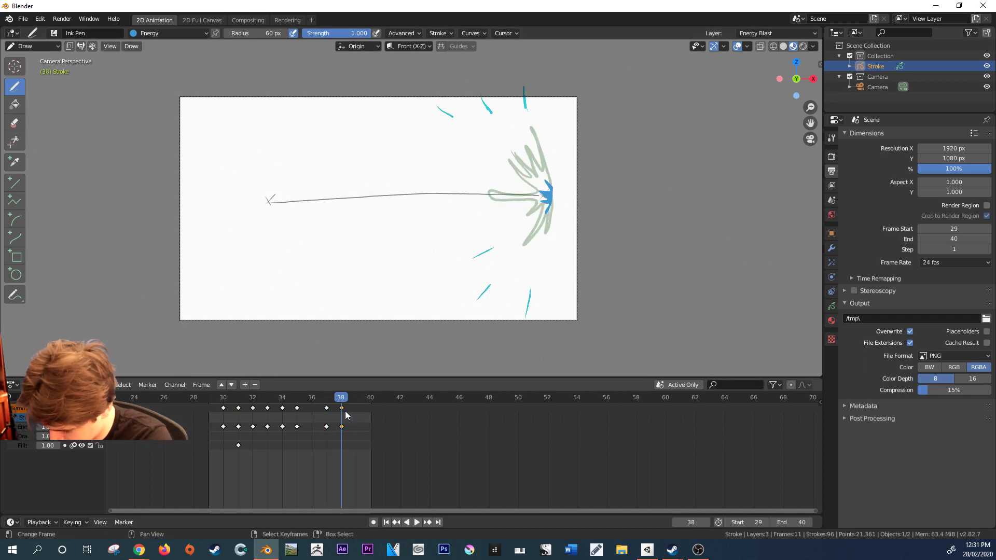
key("g")
left_click(360, 411)
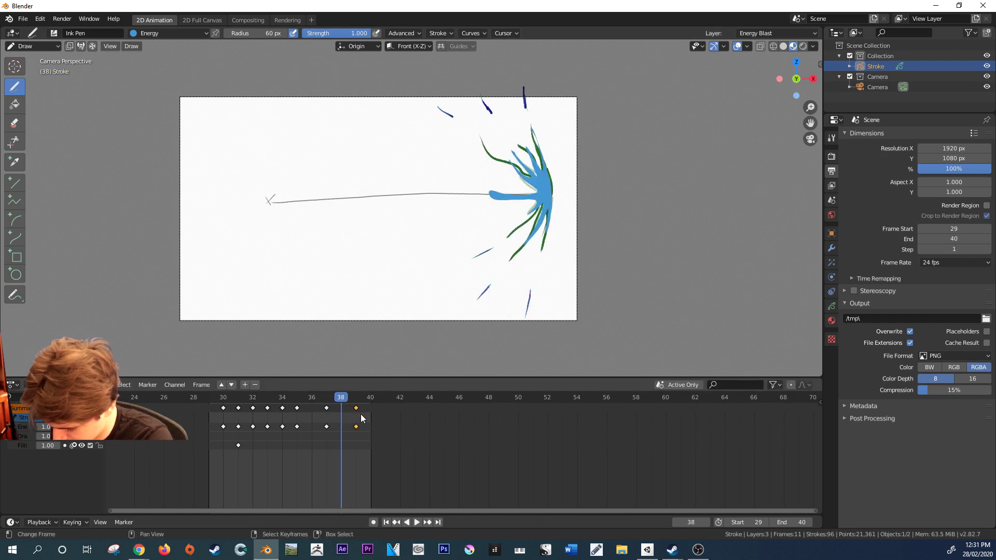
key("space")
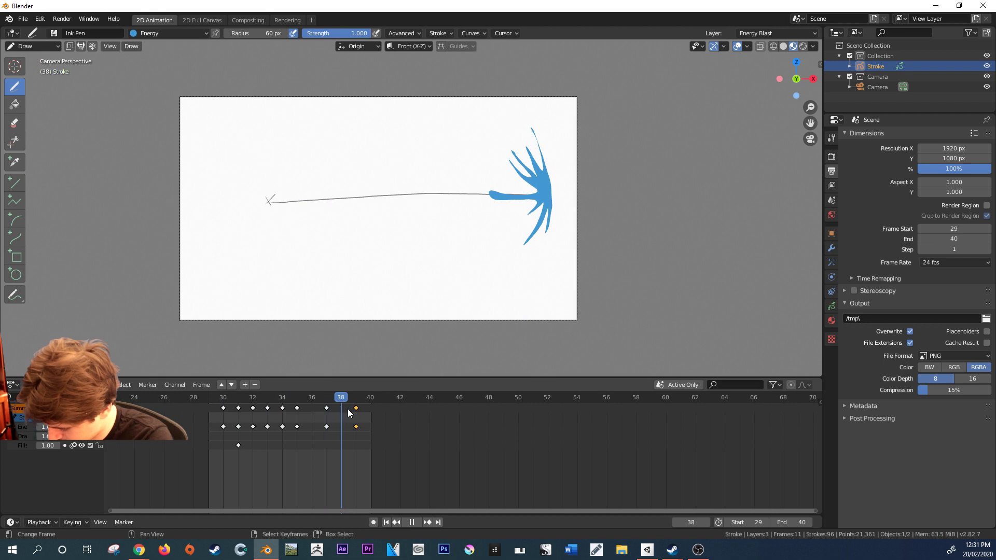
- Draw new blue strokes across the frame-38 burst centre, then review frames 32–44 and replay
key("space")
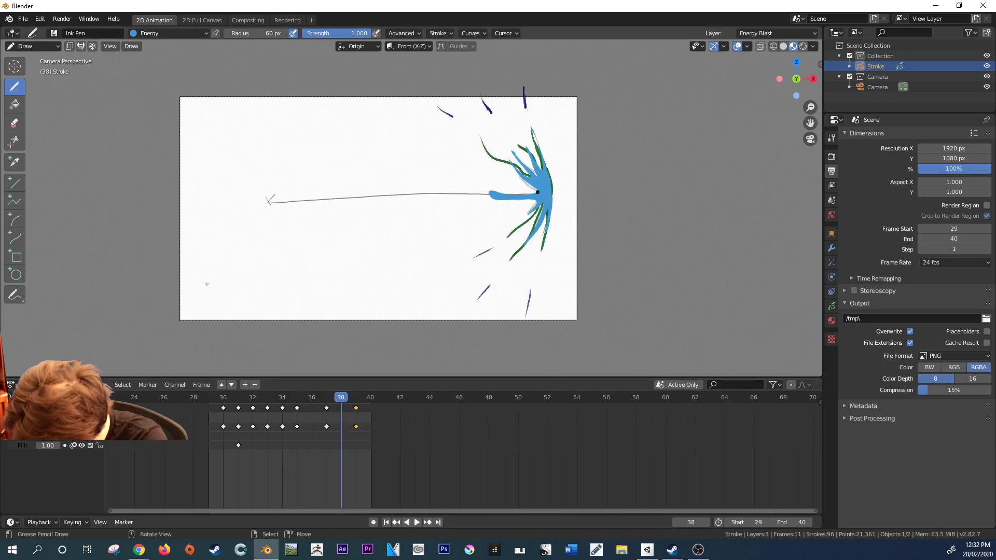
left_click_drag(487, 193, 538, 190)
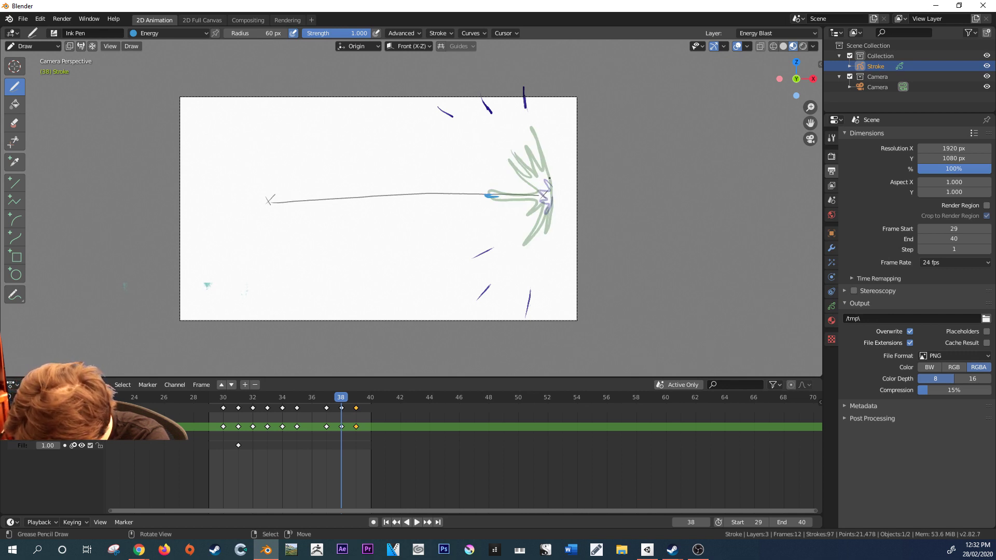
mouse_move(537, 187)
left_mouse_down()
mouse_move(515, 173)
mouse_move(533, 187)
left_mouse_up()
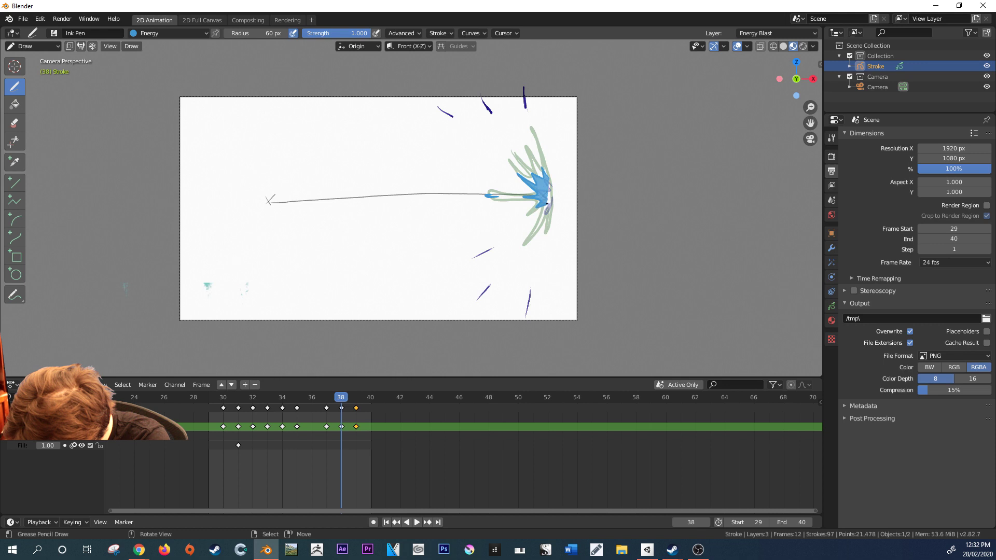
mouse_move(540, 220)
left_mouse_down()
mouse_move(549, 187)
mouse_move(549, 217)
mouse_move(546, 166)
left_mouse_up()
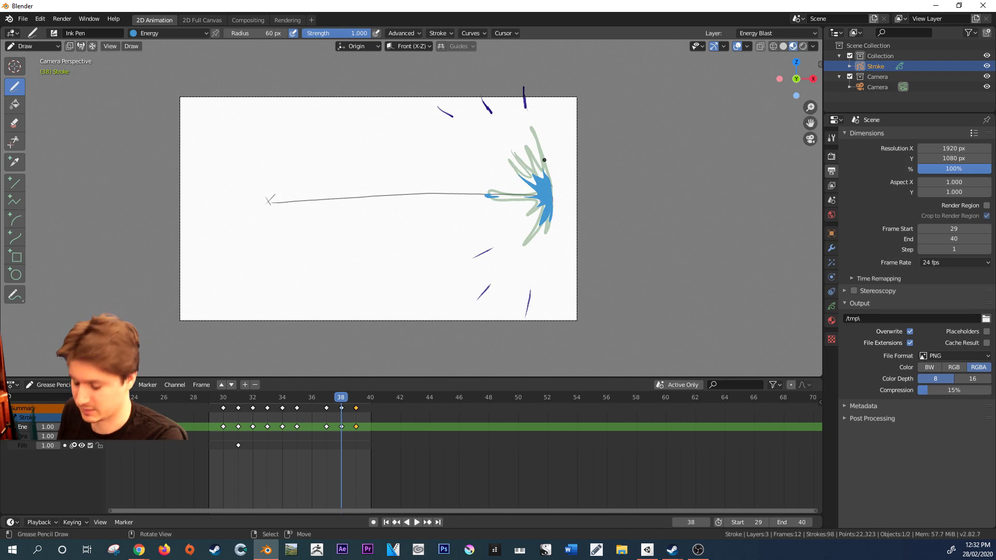
left_click_drag(348, 402, 457, 397)
key("space")
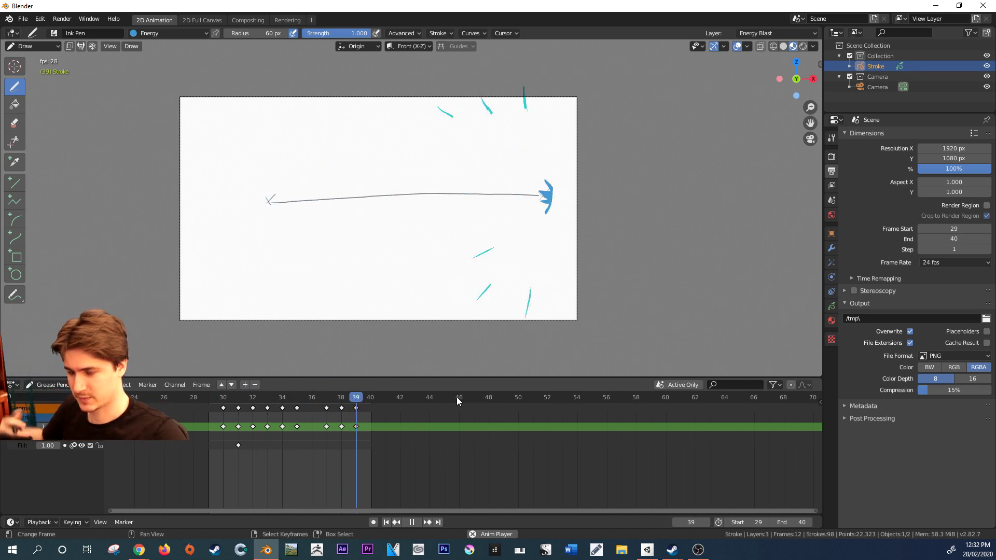
key("space")
- Switch to Sparks and add cyan strokes through the frame-37 spark tendrils, then replay
left_click(134, 33)
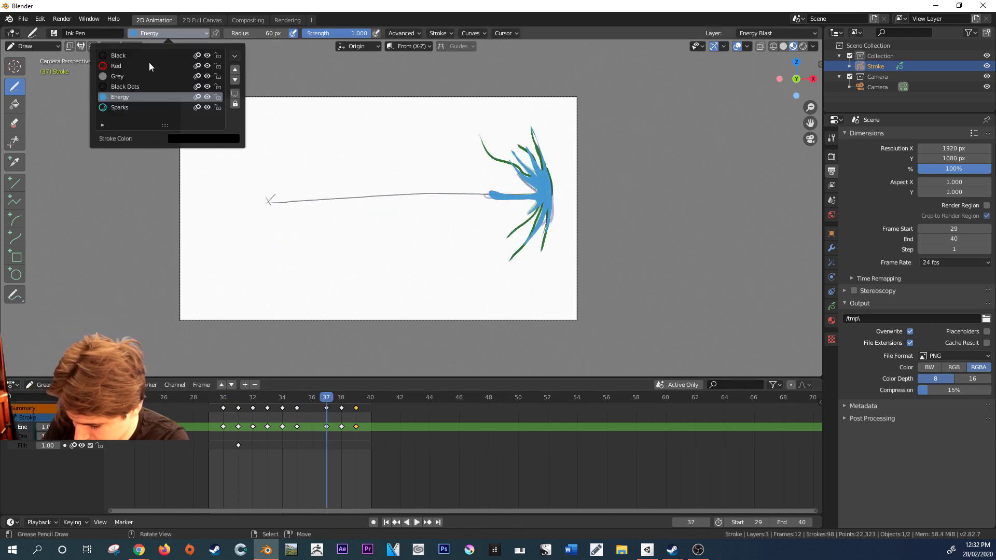
left_click(148, 107)
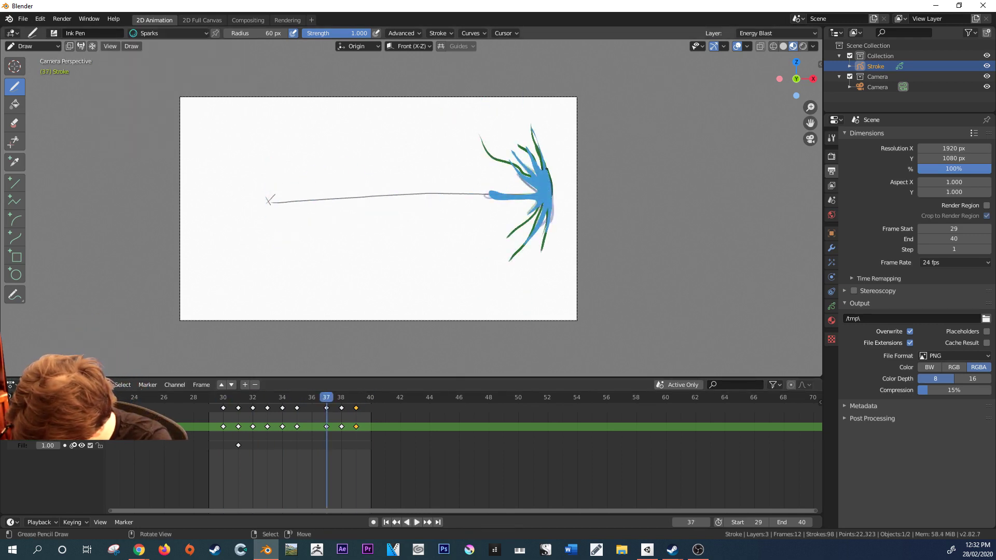
left_click_drag(545, 180, 540, 179)
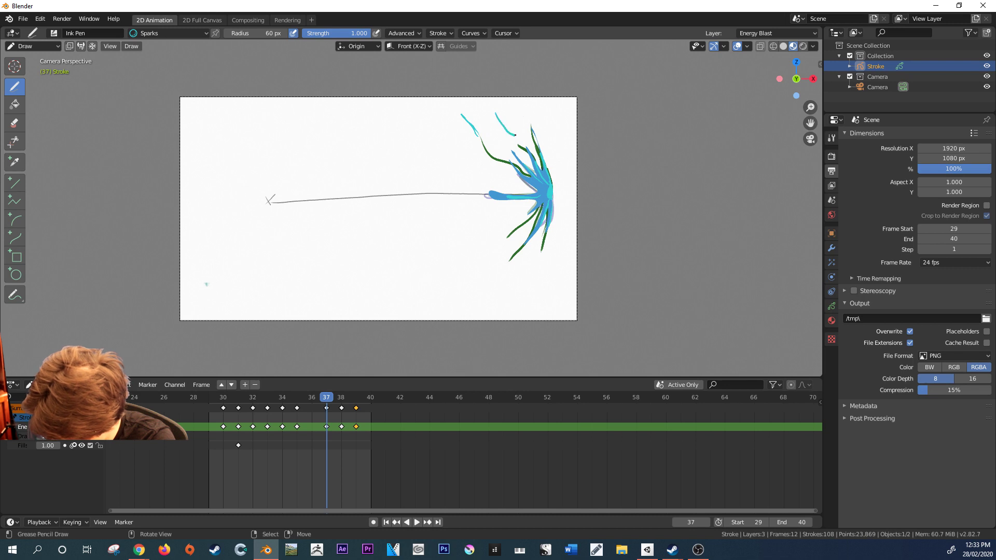
mouse_move(479, 129)
left_mouse_down()
mouse_move(488, 155)
mouse_move(522, 175)
left_mouse_up()
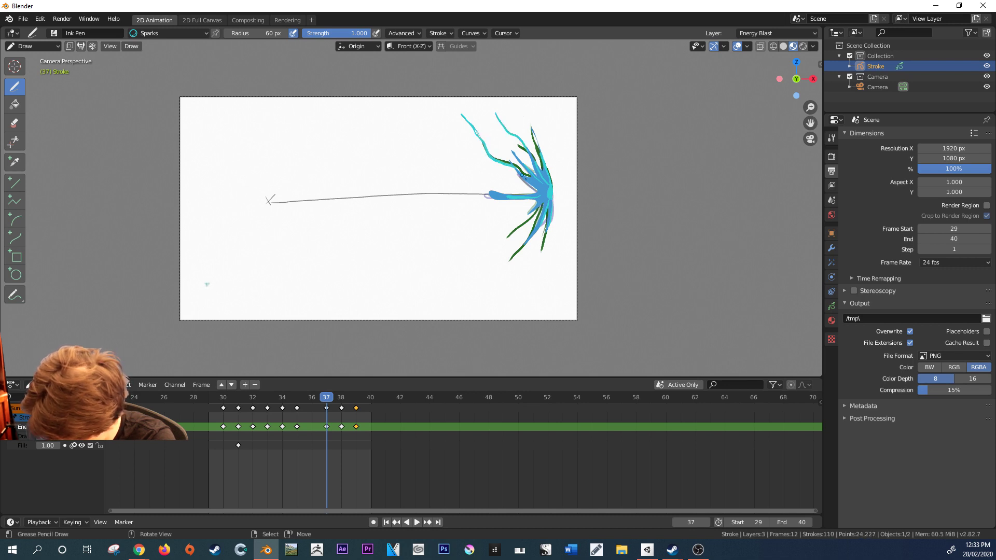
left_click_drag(487, 257, 526, 224)
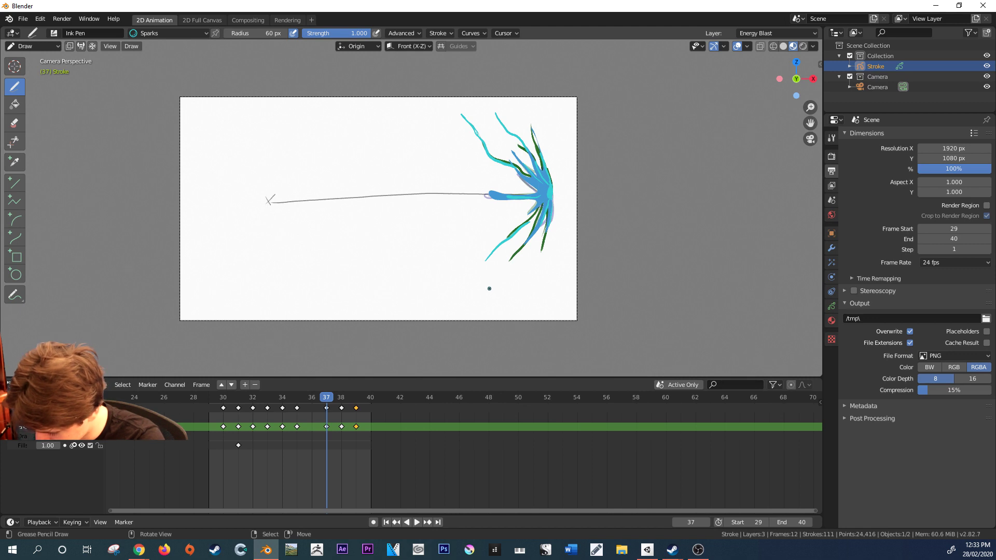
left_click_drag(517, 253, 557, 199)
left_click_drag(540, 264, 549, 228)
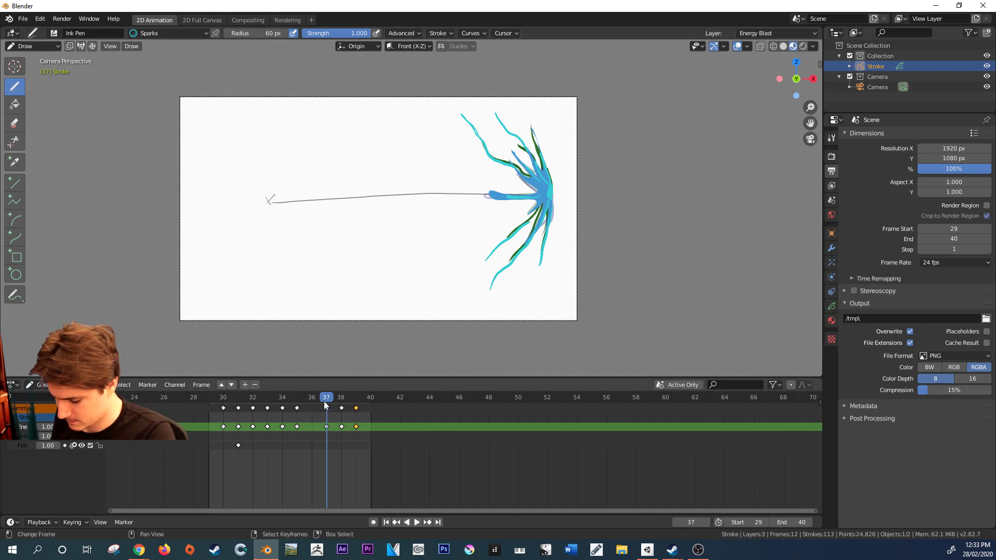
key("space")
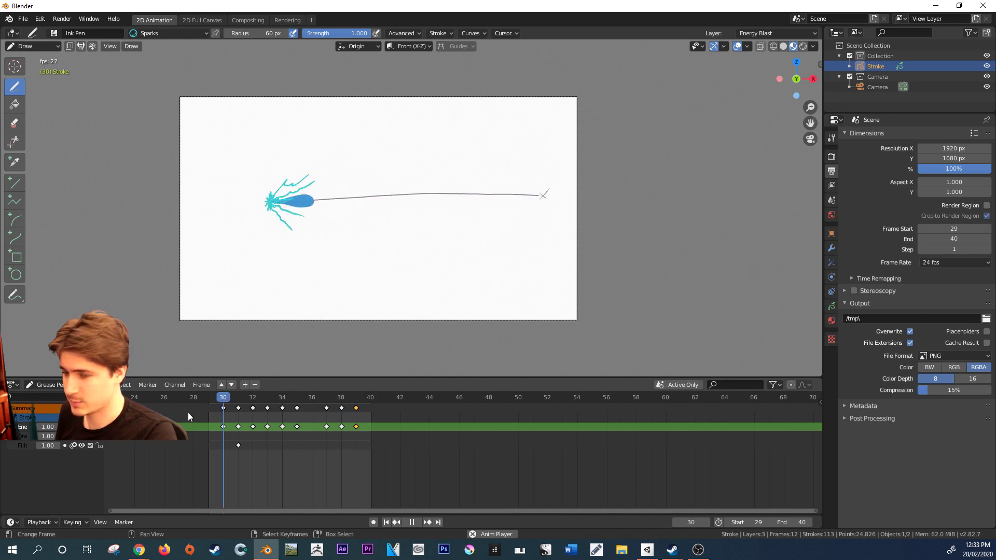
- On frame 38, trace cyan along the upper-left, lower-left and lower-right sparks, then replay
mouse_move(308, 399)
left_mouse_down()
mouse_move(249, 398)
mouse_move(355, 389)
mouse_move(338, 390)
left_mouse_up()
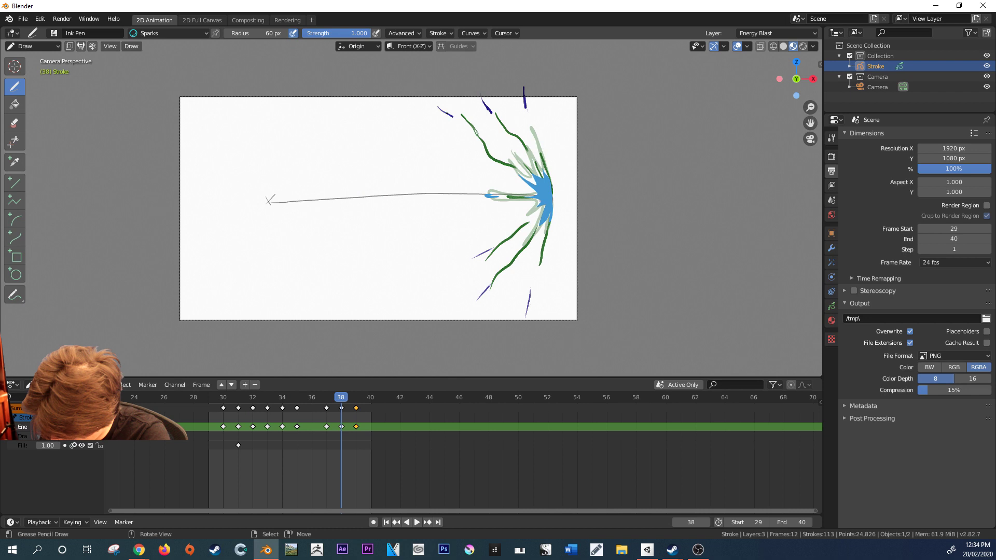
key("ctrl+z")
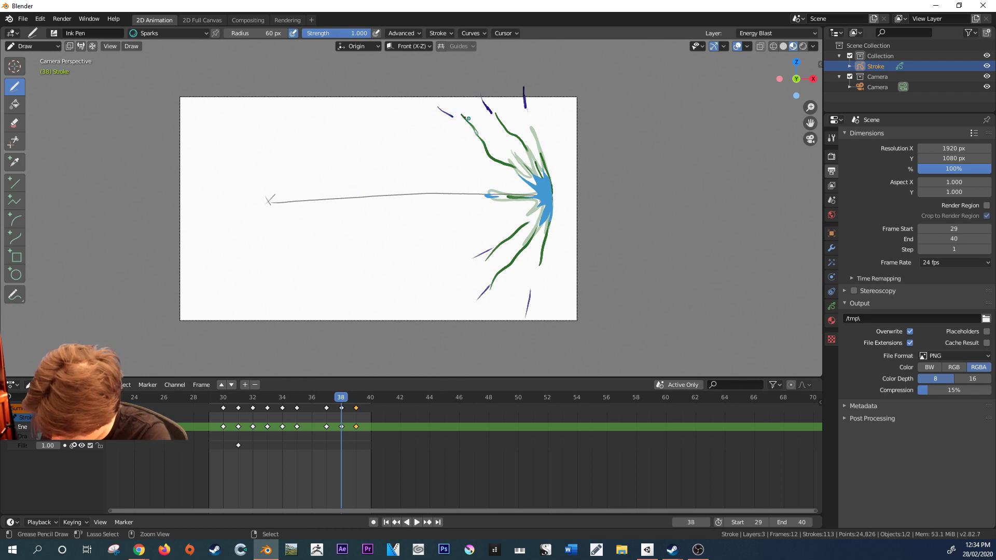
left_click_drag(455, 114, 490, 152)
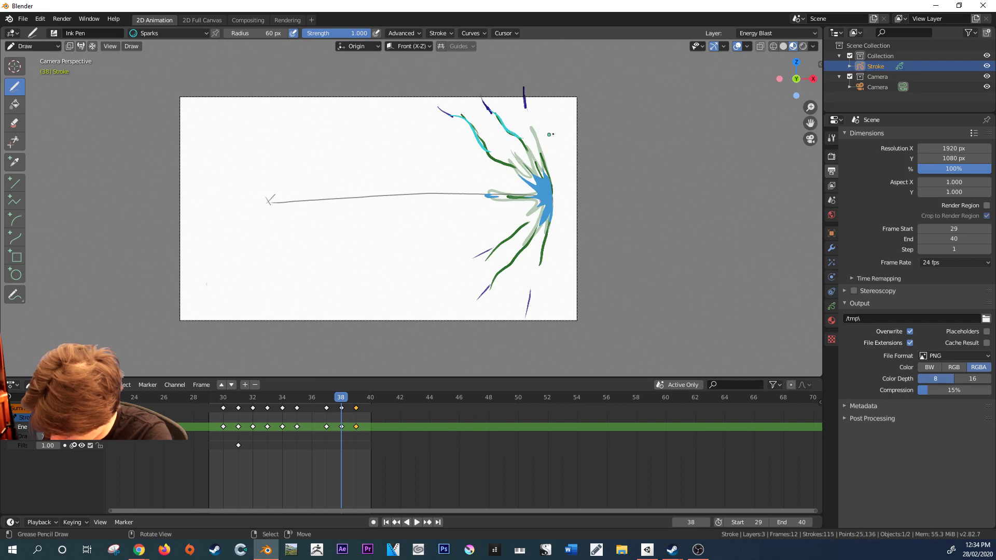
left_click_drag(525, 106, 533, 127)
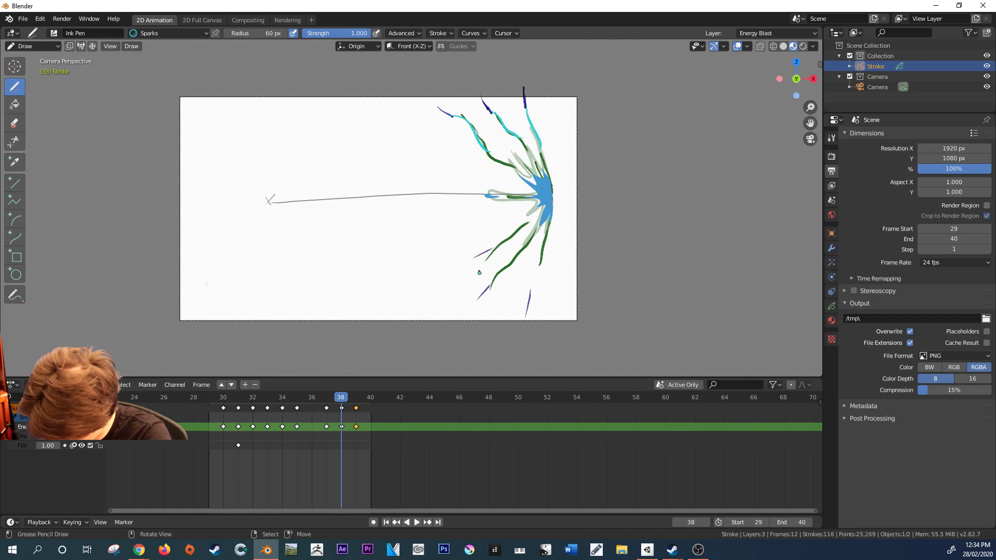
left_click_drag(496, 249, 523, 227)
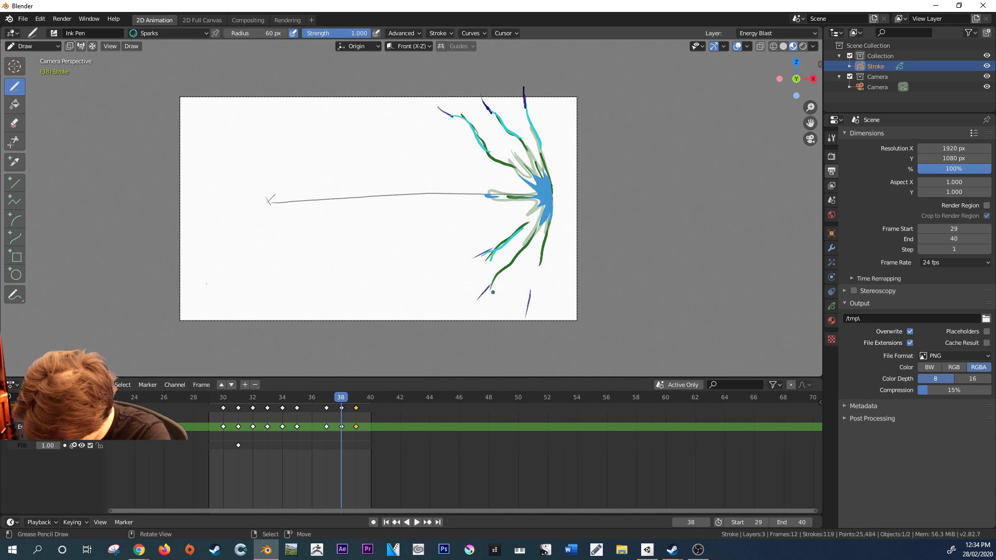
key("ctrl+z")
key("ctrl+z")
left_click_drag(500, 273, 481, 294)
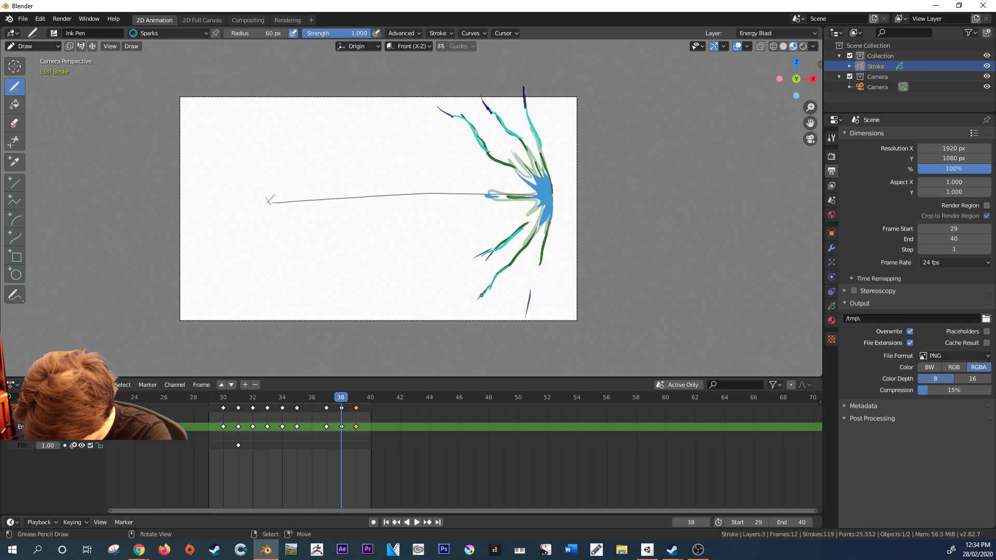
left_click_drag(545, 255, 527, 306)
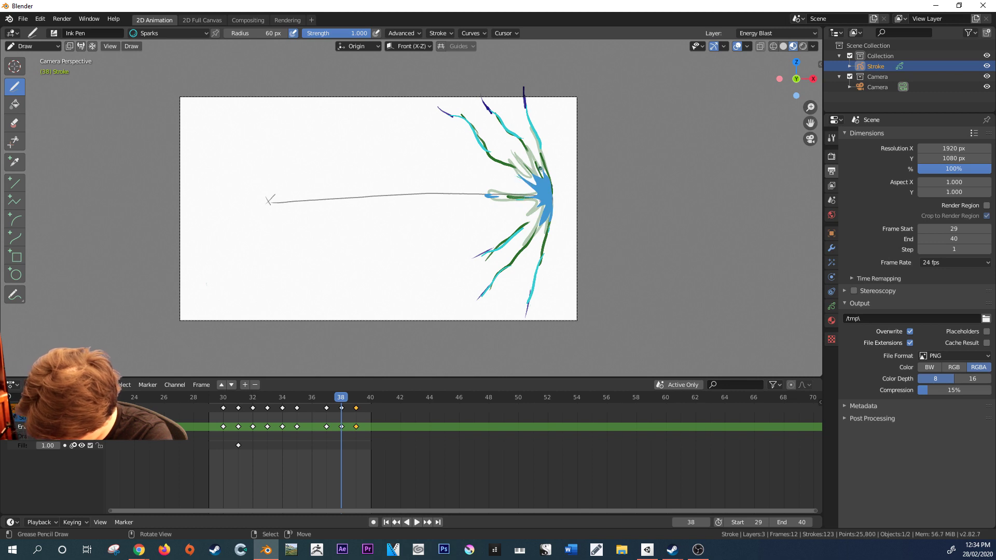
key("space")
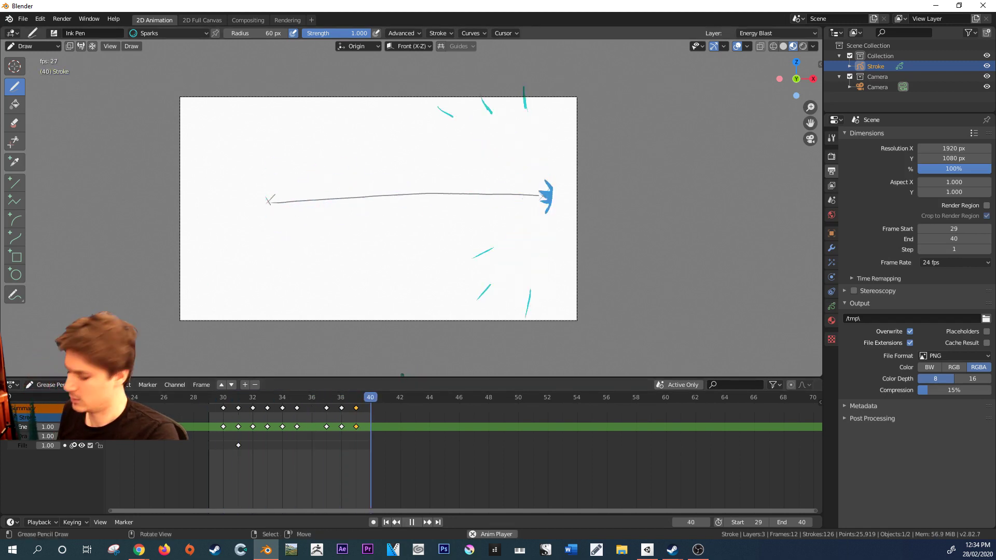
- Hide the Draft layer in the layer list and replay the blast without the grey guide line
key("space")
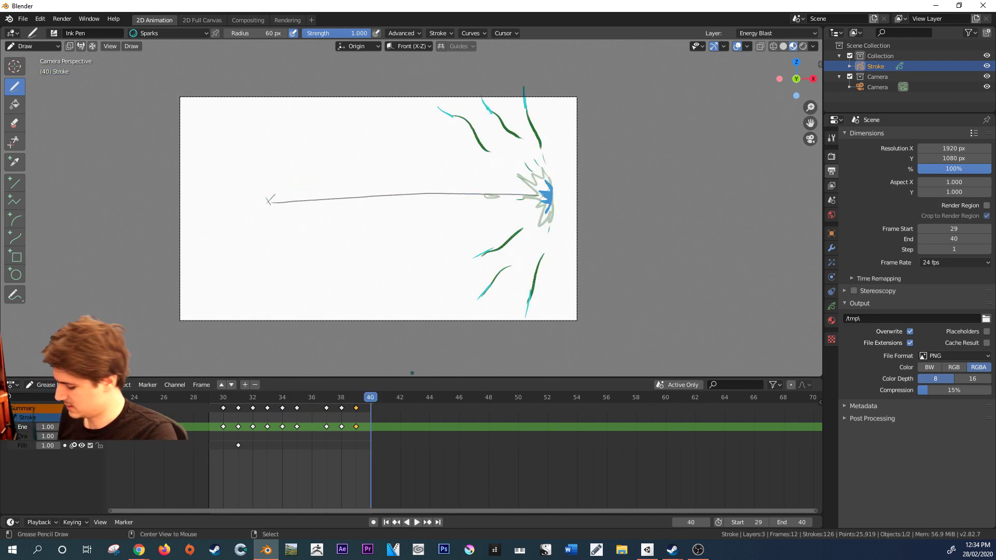
left_click(831, 319)
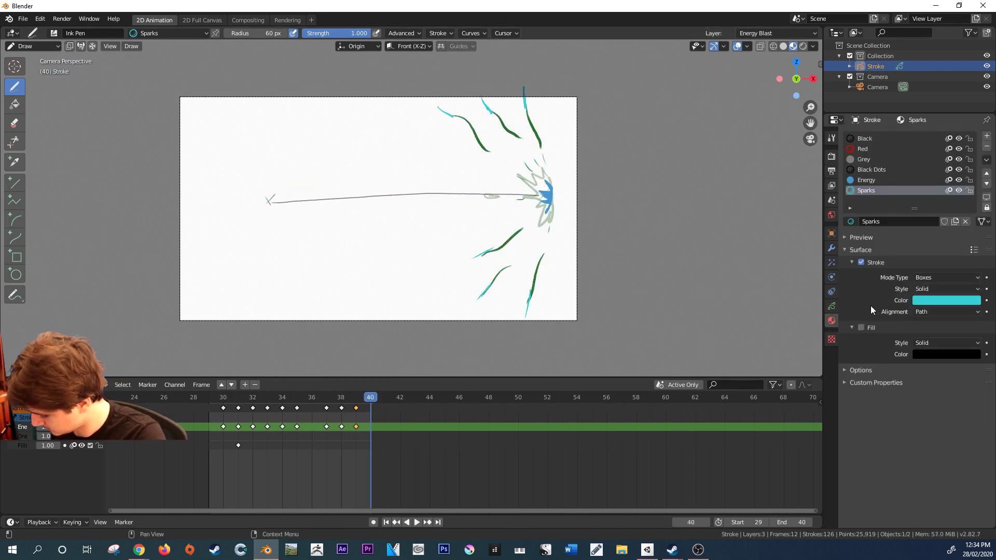
left_click(832, 306)
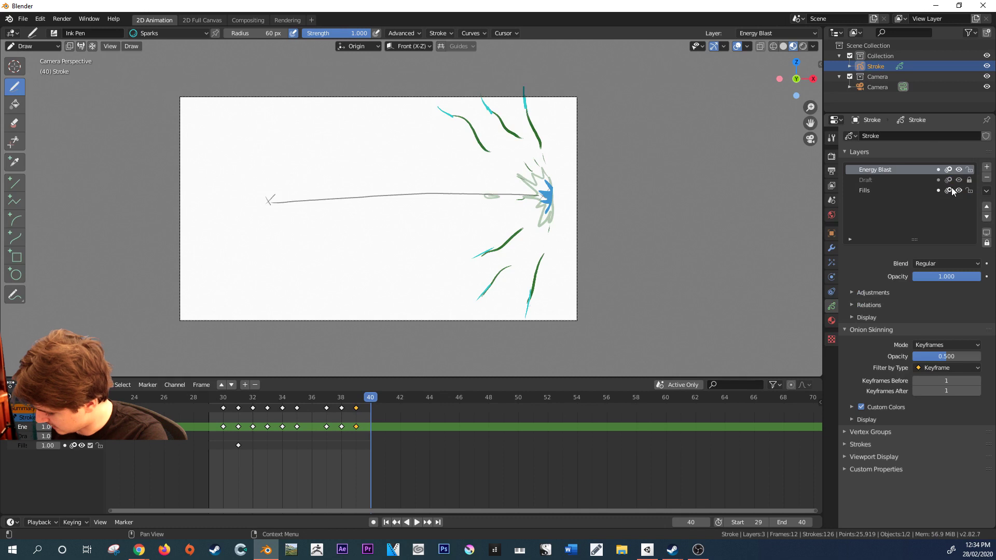
left_click(958, 180)
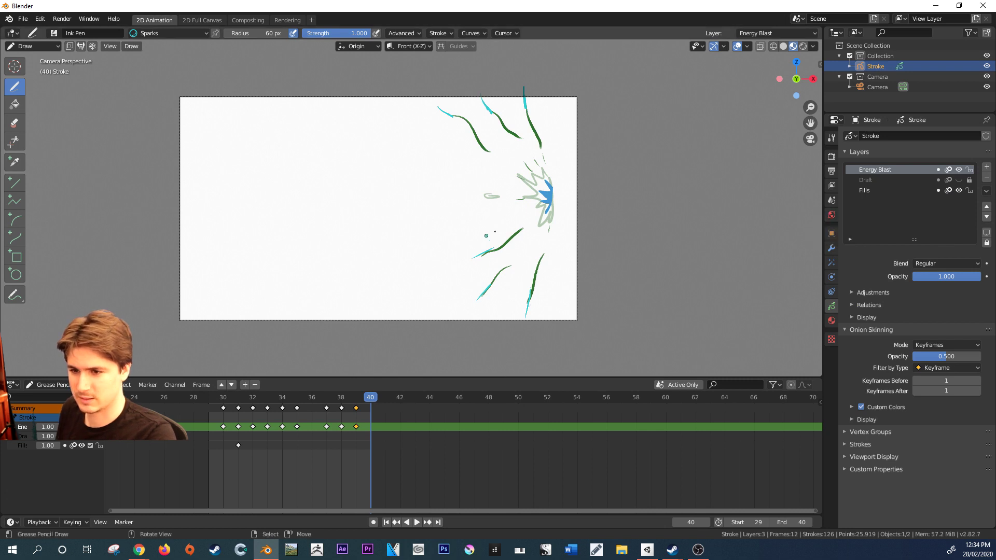
key("space")
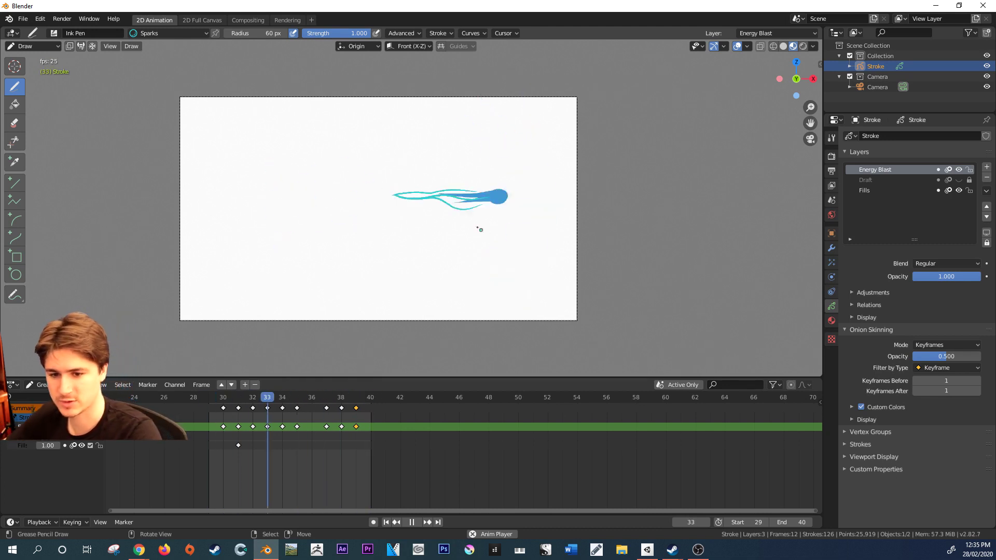
key("space")
- Switch from drawing to Object Mode and zoom out around the camera frame
left_click(32, 46)
left_click(28, 58)
middle_click_drag(273, 199, 342, 209, "ctrl")
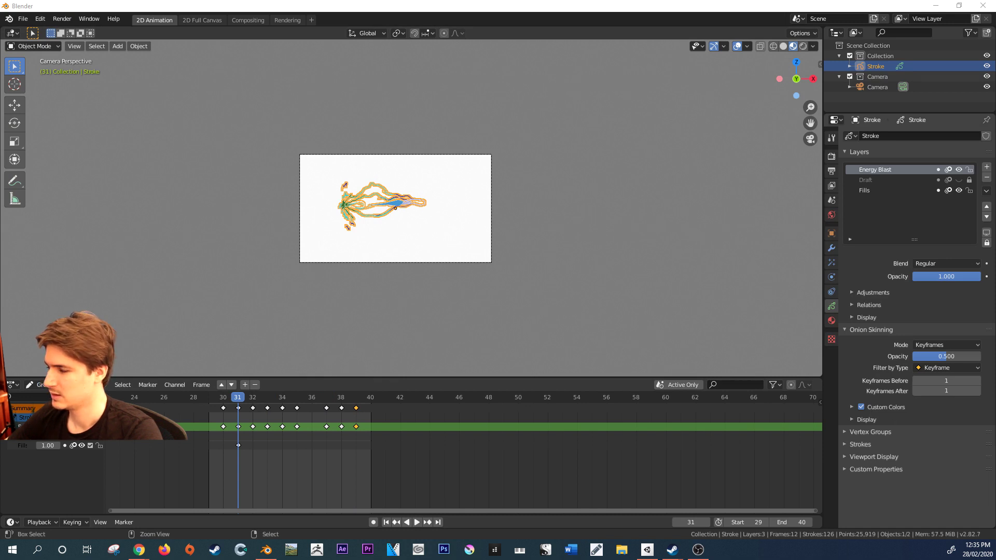
scroll(359, 239, "up", 3)
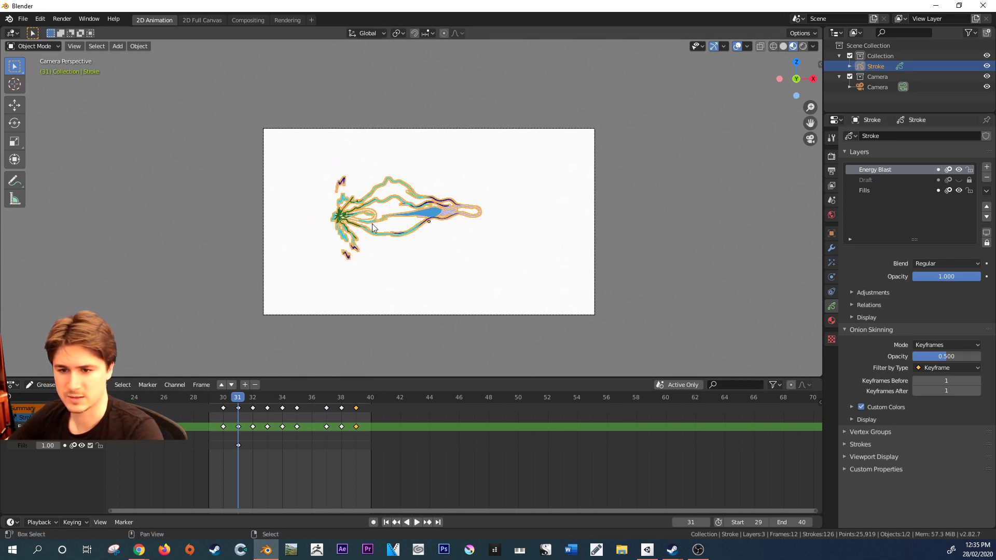
scroll(324, 215, "up", 1)
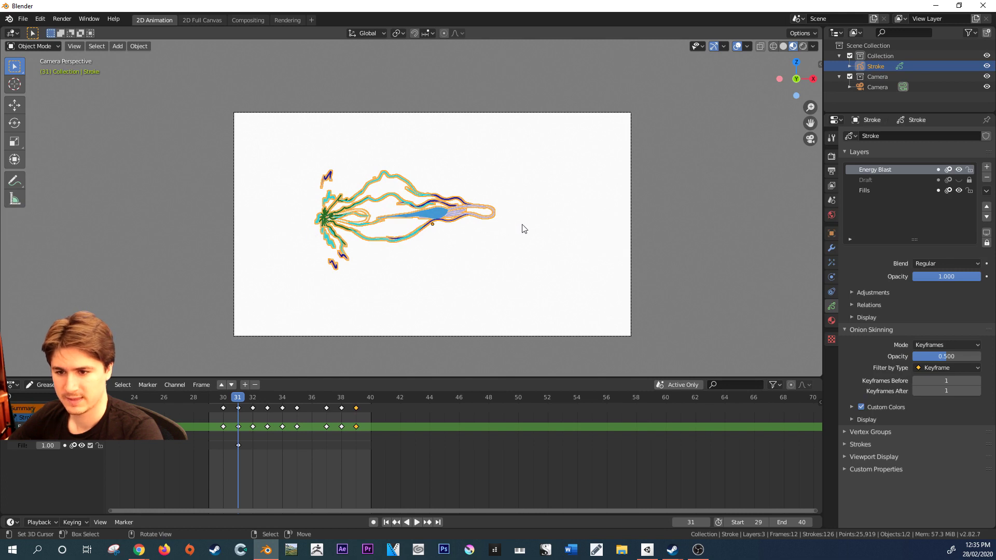
- Add a cube, move it right of the drawing where the blast hits, and enlarge it
key("shift+a")
mouse_move(424, 206)
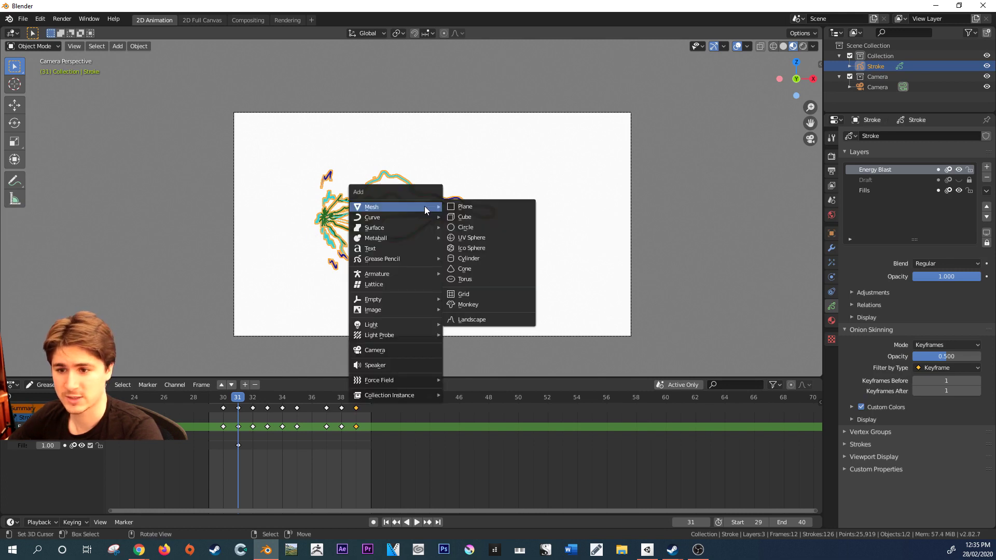
left_click(503, 219)
key("g")
left_click(350, 390)
left_click_drag(244, 397, 330, 398)
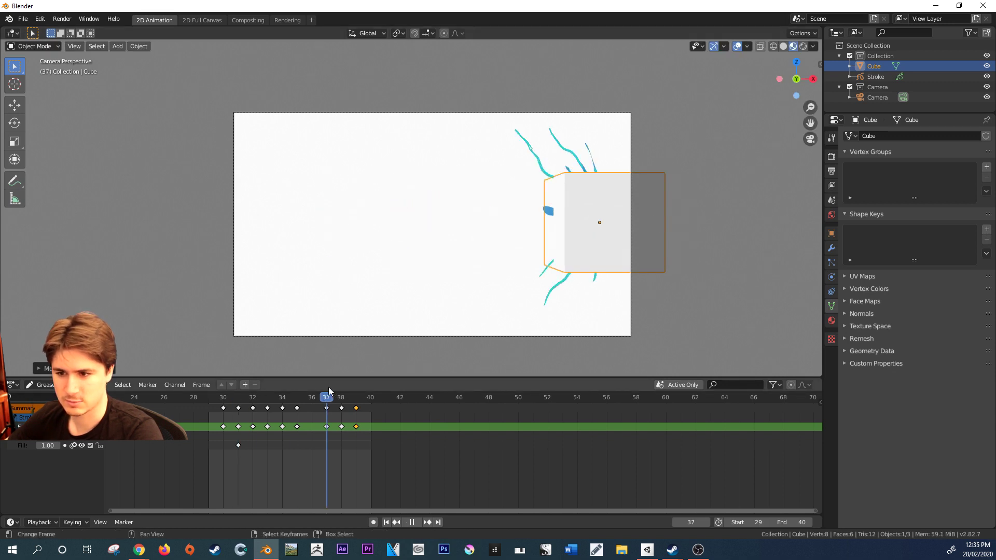
key("g")
left_click(614, 242)
key("s")
left_click(797, 222)
- Give the cube a new material with a dark bluish-grey base colour and play the animation
left_click(832, 320)
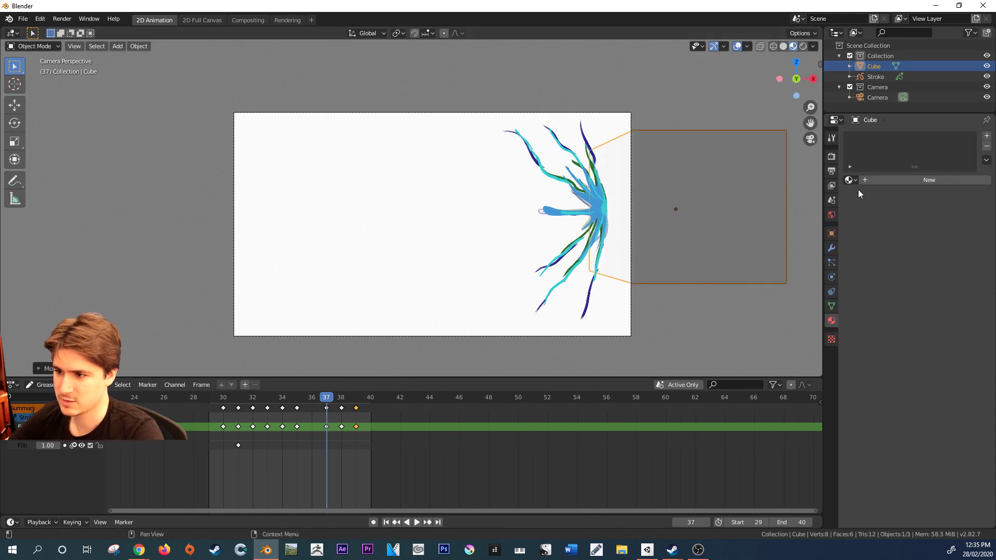
left_click(876, 180)
left_click(943, 285)
left_click_drag(971, 173, 935, 170)
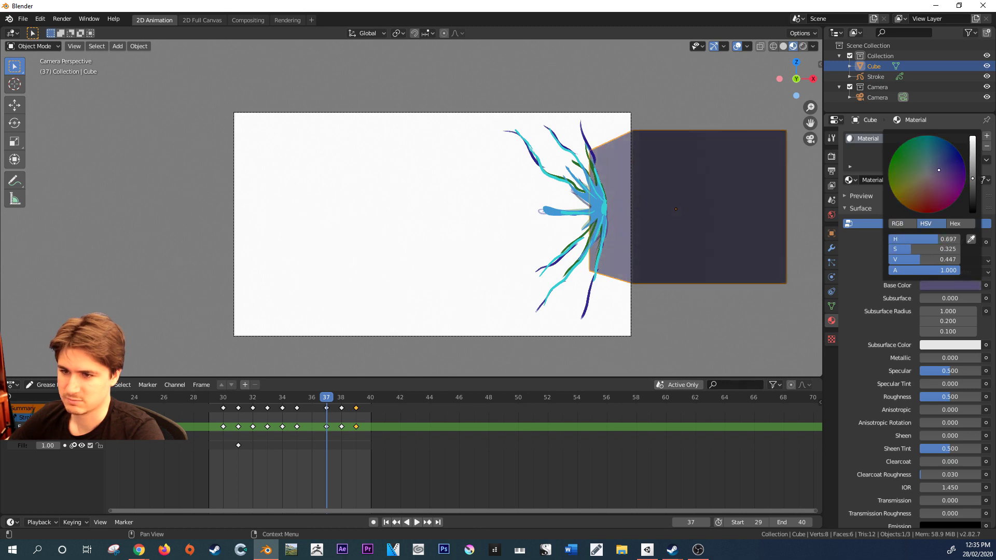
key("alt+a")
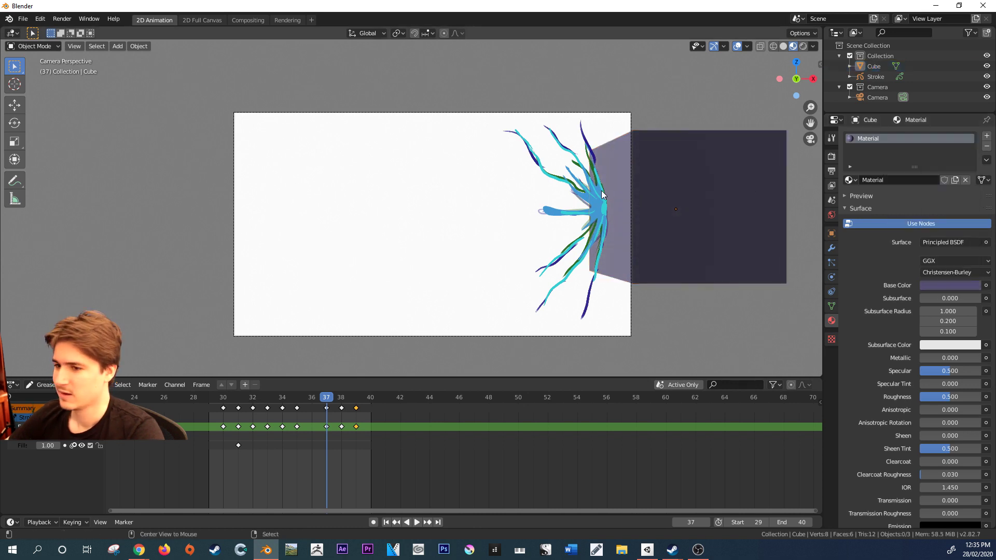
key("space")
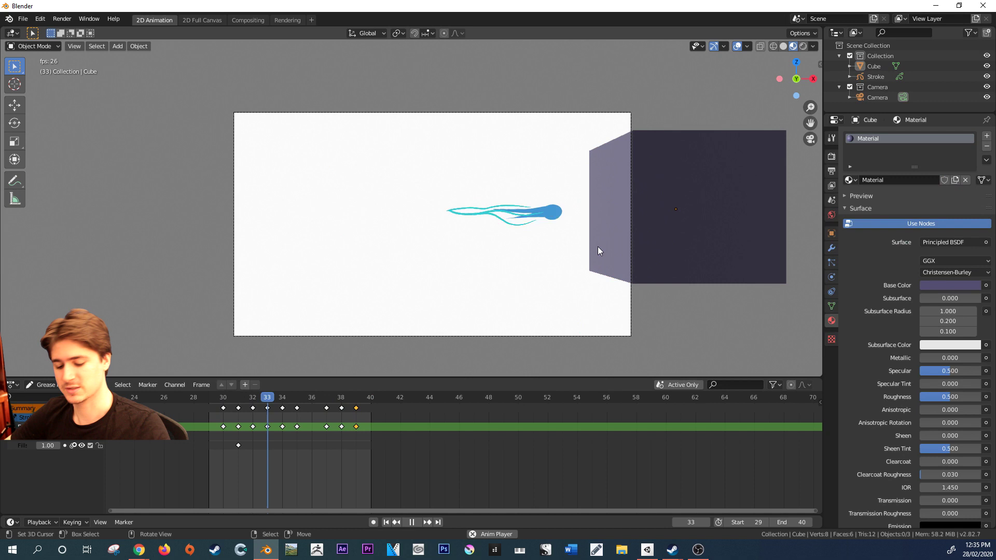
- At frame 30, add a cylinder mesh and turn it to lie sideways
key("space")
key("space")
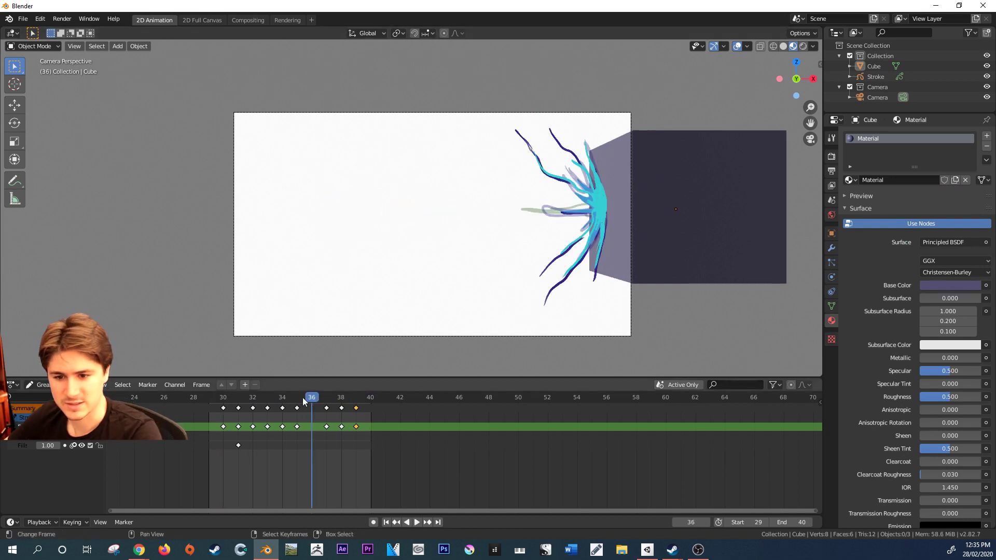
key("space")
key("shift+a")
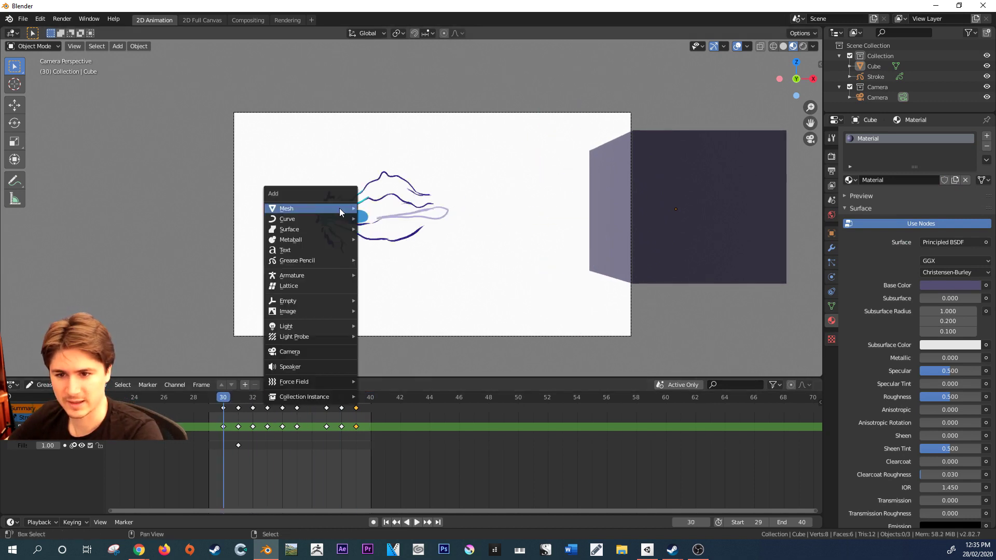
mouse_move(348, 209)
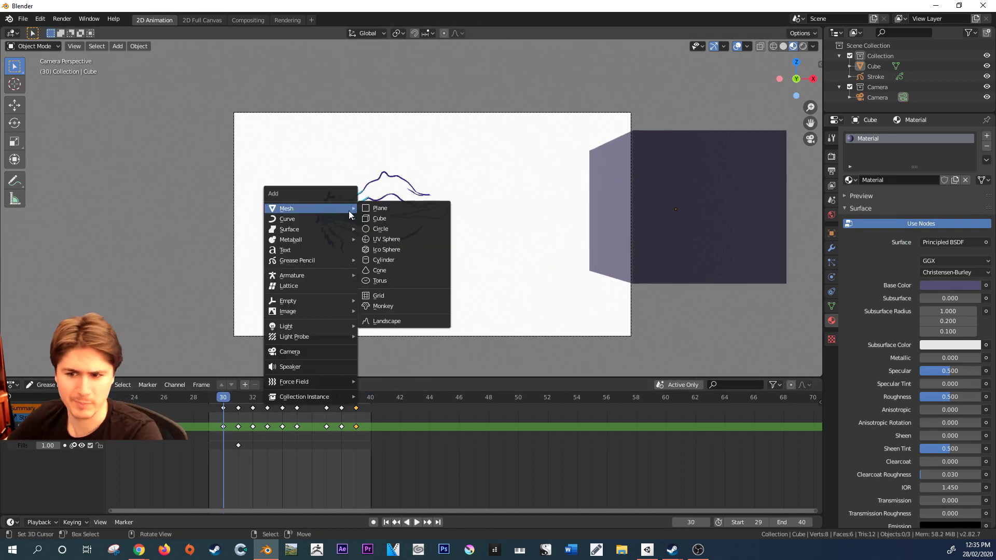
left_click(389, 261)
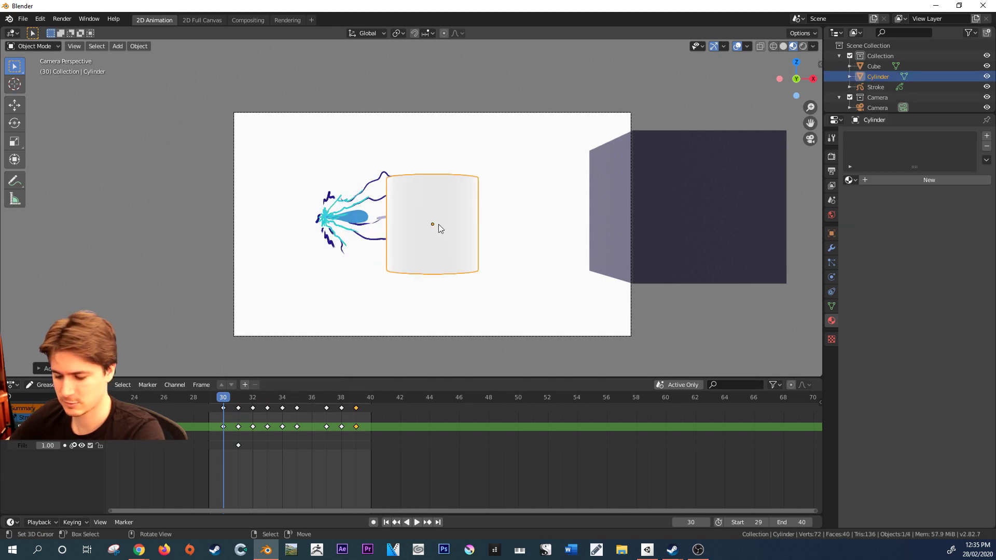
key("s")
key("Return")
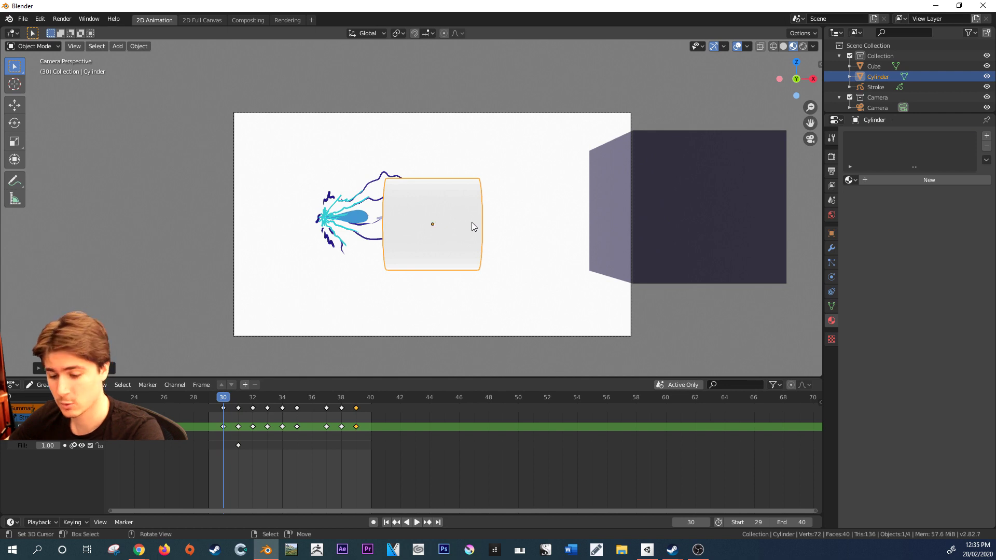
- Position the cylinder behind the blast, adjusting it along Y and nudging it left
key("g")
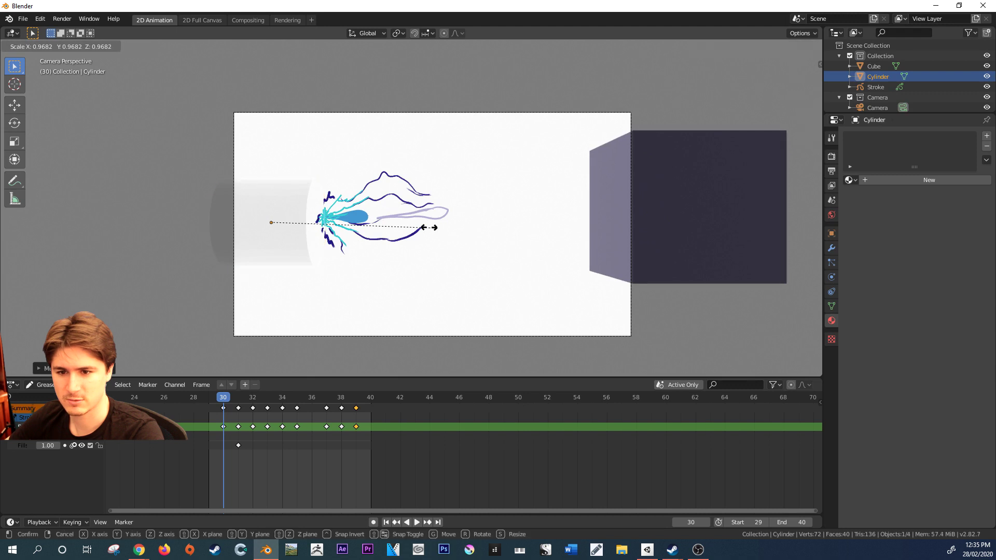
left_click(348, 225)
key("g")
key("y")
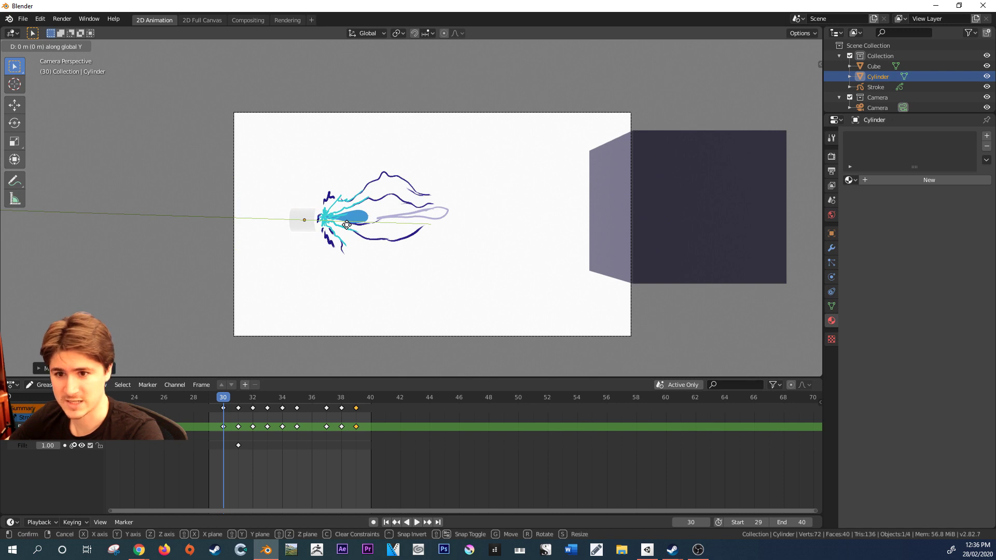
left_click(285, 244)
key("g")
left_click(305, 238)
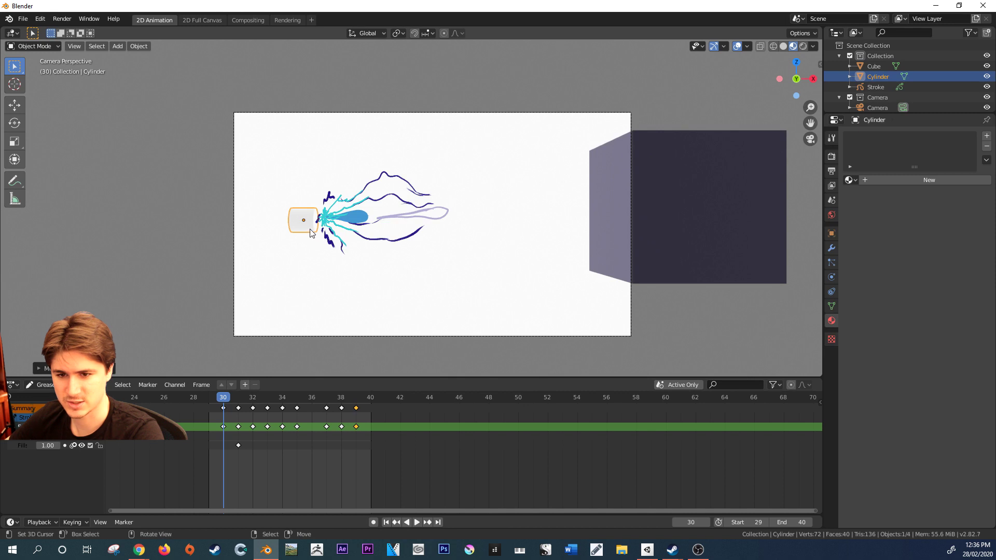
- In Edit Mode, select the cylinder's end face and drag it along X to lengthen the barrel
key("Tab")
middle_click_drag(310, 233, 373, 228)
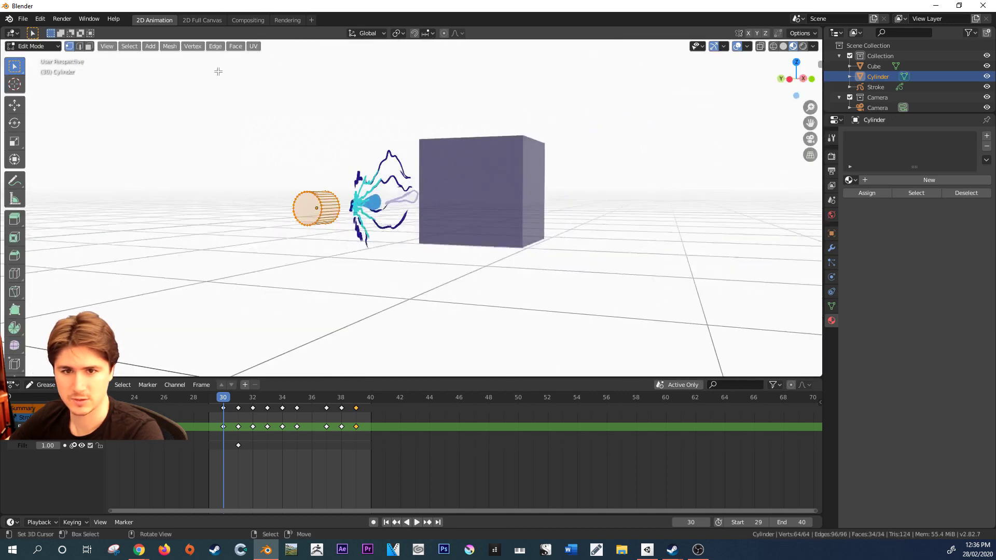
left_click(88, 47)
left_click(302, 206)
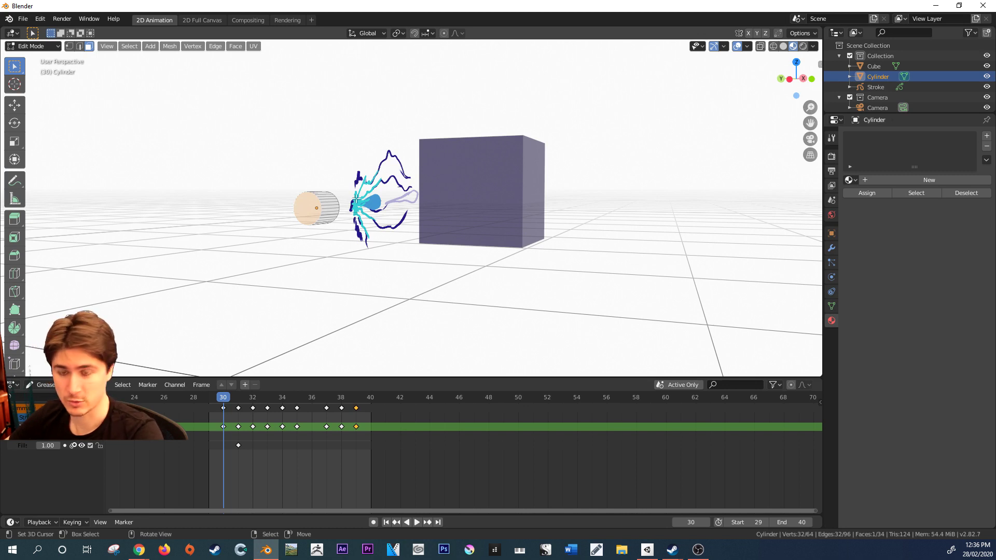
key("g")
key("x")
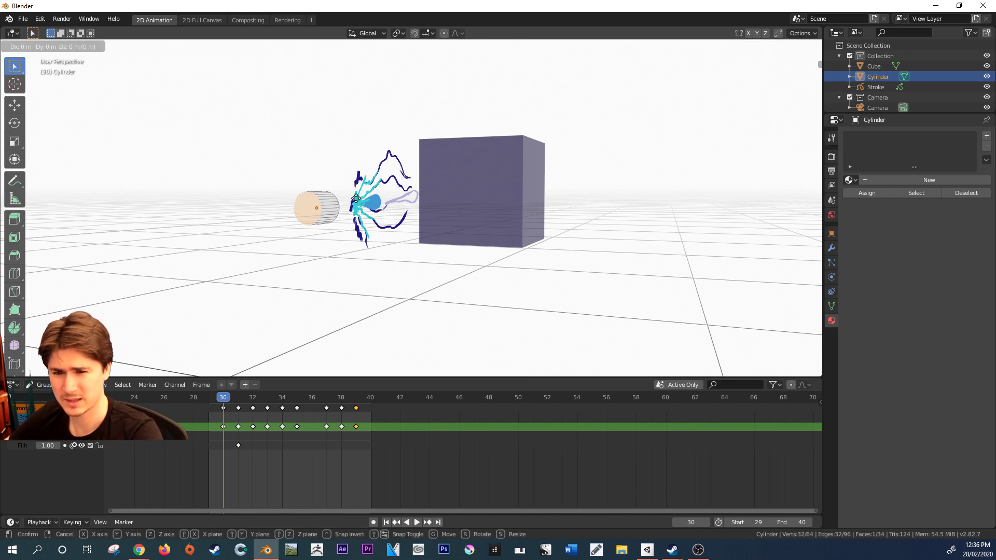
left_click(366, 207)
middle_click_drag(367, 206, 301, 206)
key("KP_0")
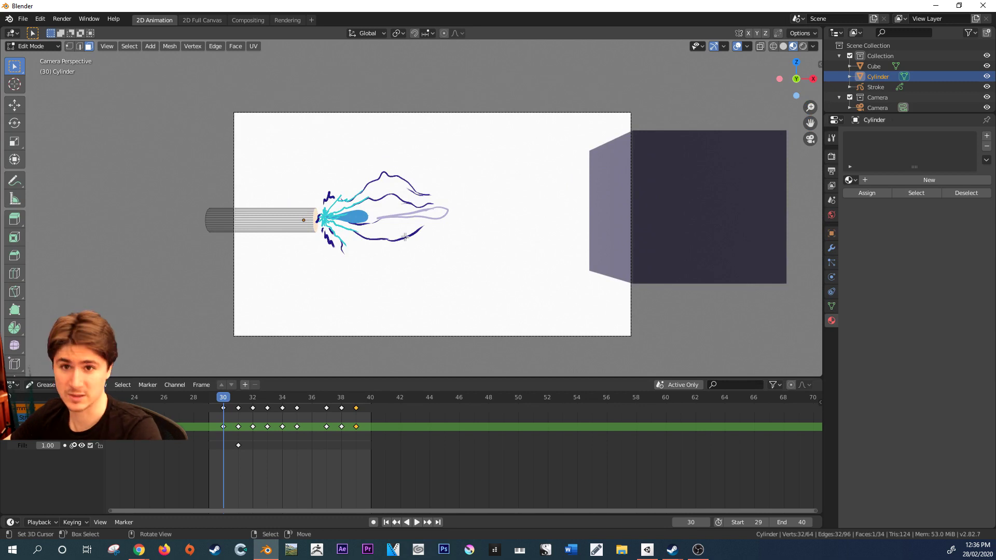
mouse_move(395, 237)
middle_mouse_down()
mouse_move(534, 249)
mouse_move(446, 280)
middle_mouse_up()
- Extrude the barrel's end face and scale it down narrower
key("e")
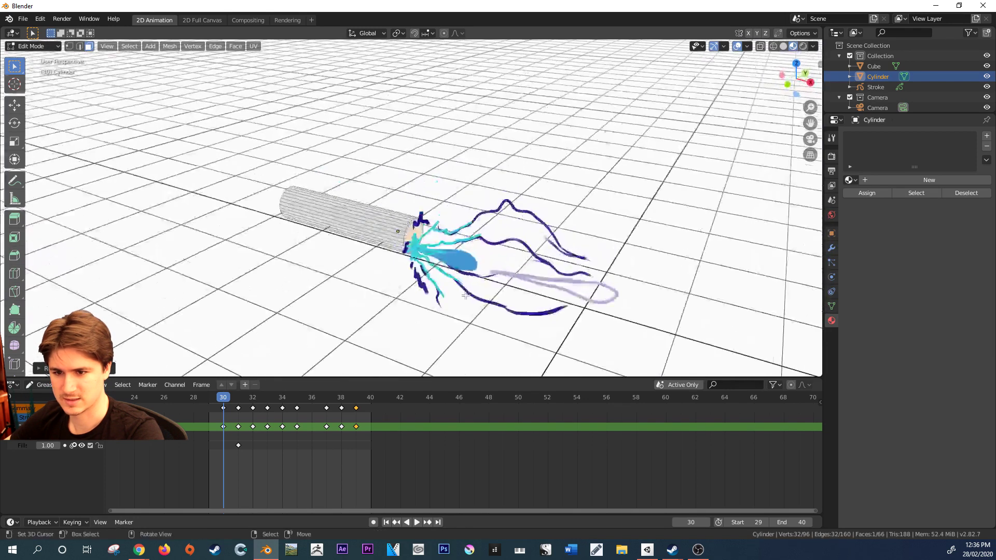
key("e")
key("Escape")
key("ctrl+z")
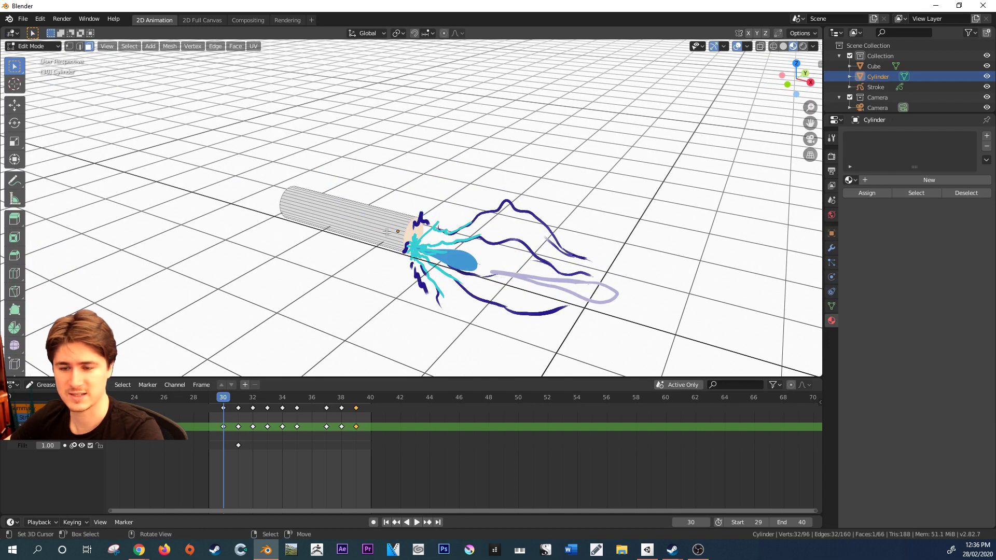
key("e")
key("Escape")
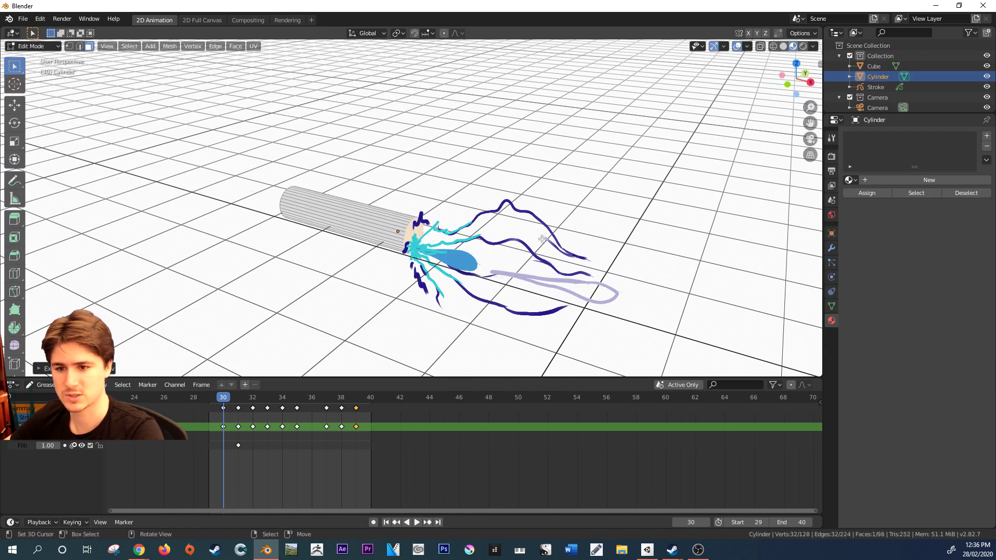
key("s")
left_click(509, 229)
- Extrude the opposite end cap, leave Edit Mode and return to the camera view
mouse_move(508, 229)
middle_mouse_down()
mouse_move(571, 295)
mouse_move(465, 116)
mouse_move(463, 176)
middle_mouse_up()
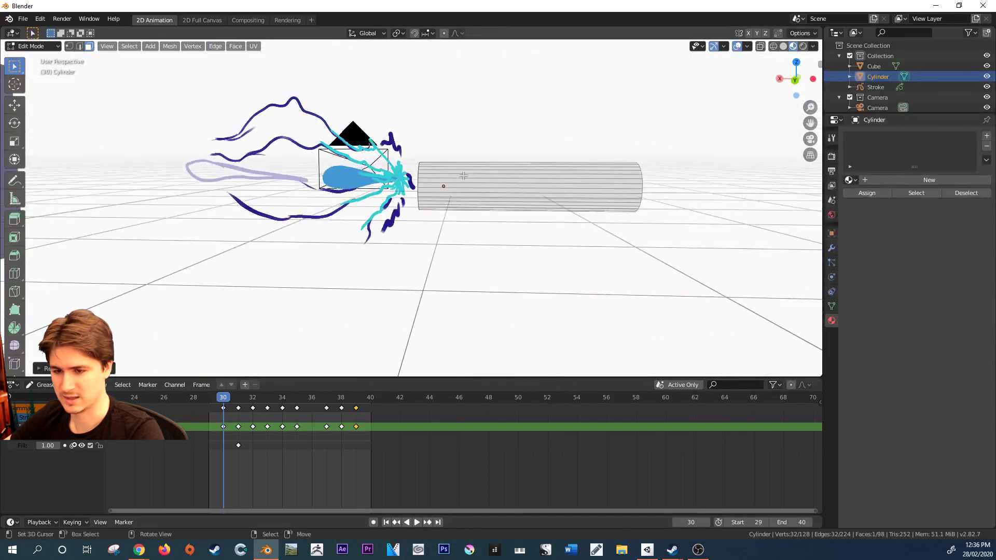
key("e")
left_click(562, 214)
mouse_move(563, 213)
middle_mouse_down()
mouse_move(512, 219)
mouse_move(569, 220)
mouse_move(542, 210)
middle_mouse_up()
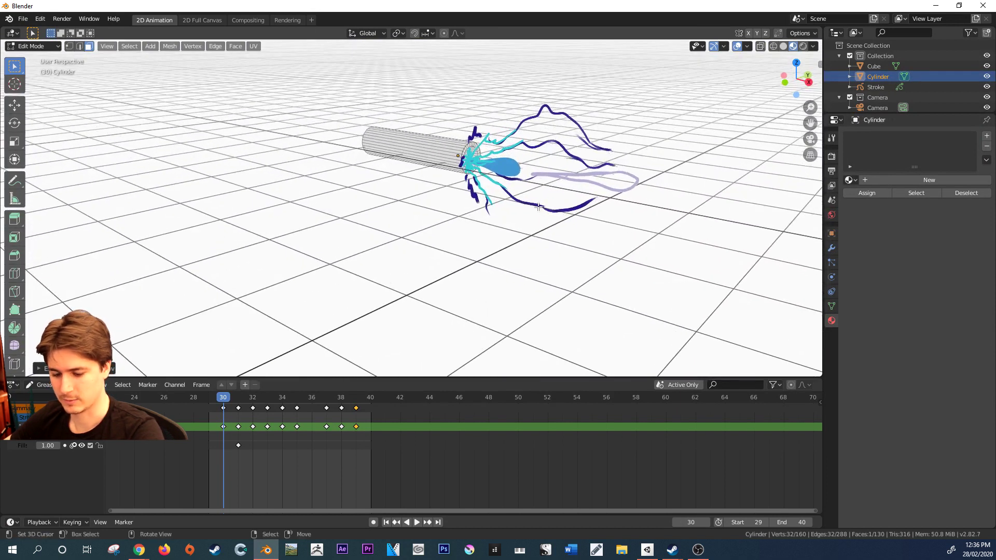
key("Tab")
key("KP_0")
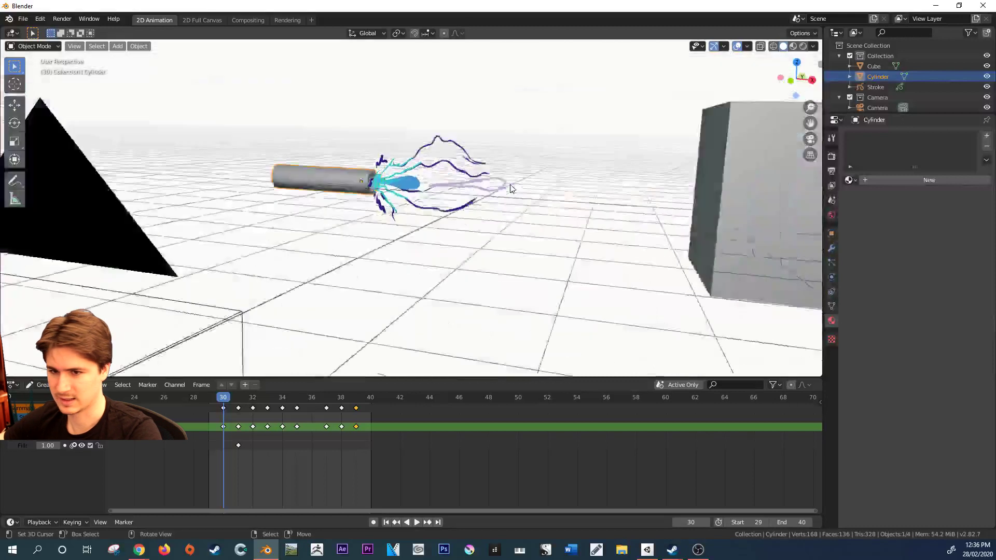
- Move the barrel slightly right so its muzzle meets the spark burst, then replay from the start
key("space")
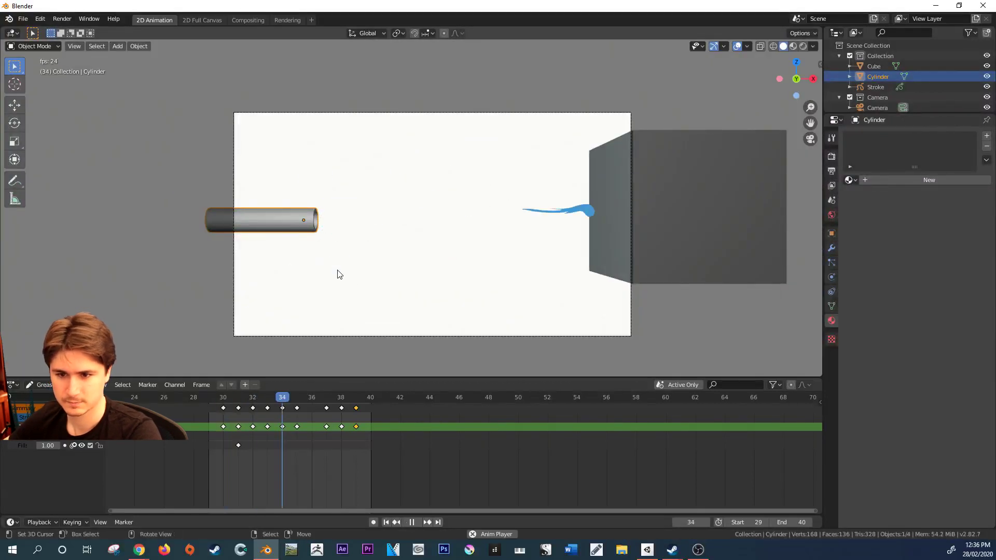
key("g")
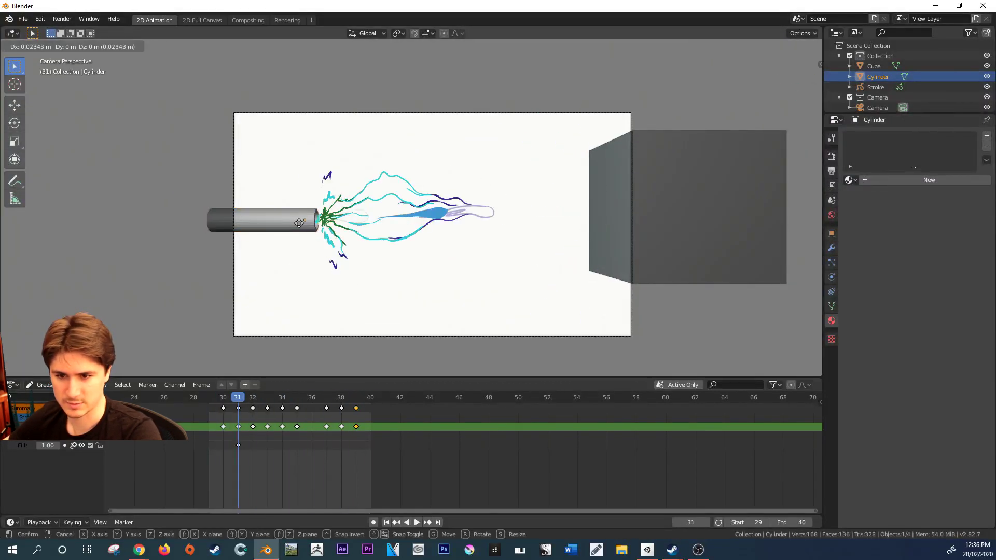
left_click(303, 220)
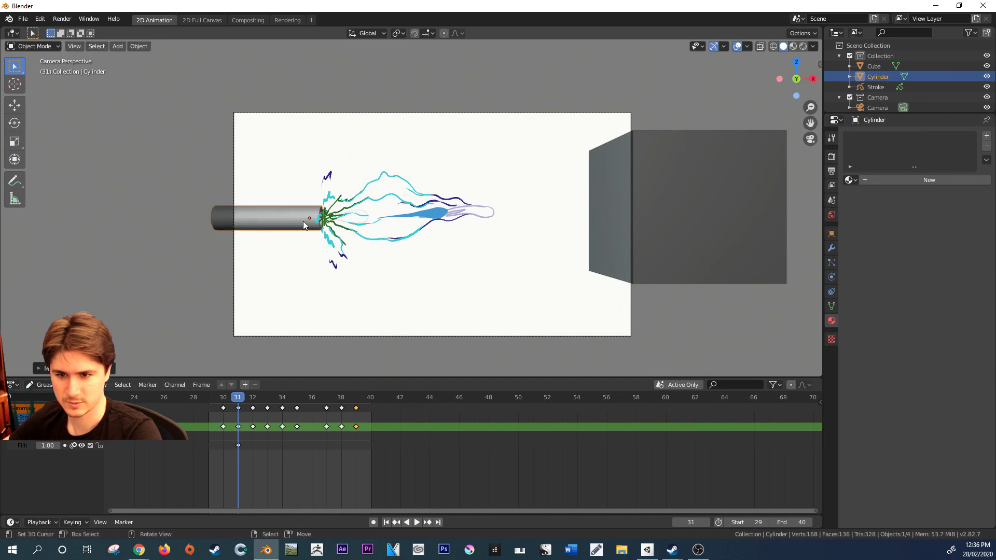
left_click_drag(240, 396, 195, 397)
key("space")
key("Escape")
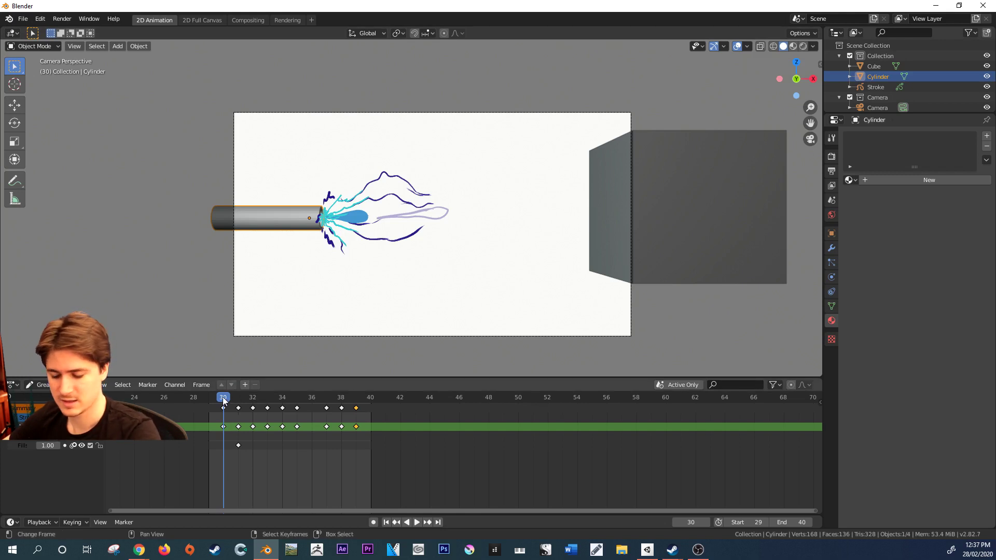
- Keyframe the cylinder's rotation and move to frame 32
key("i")
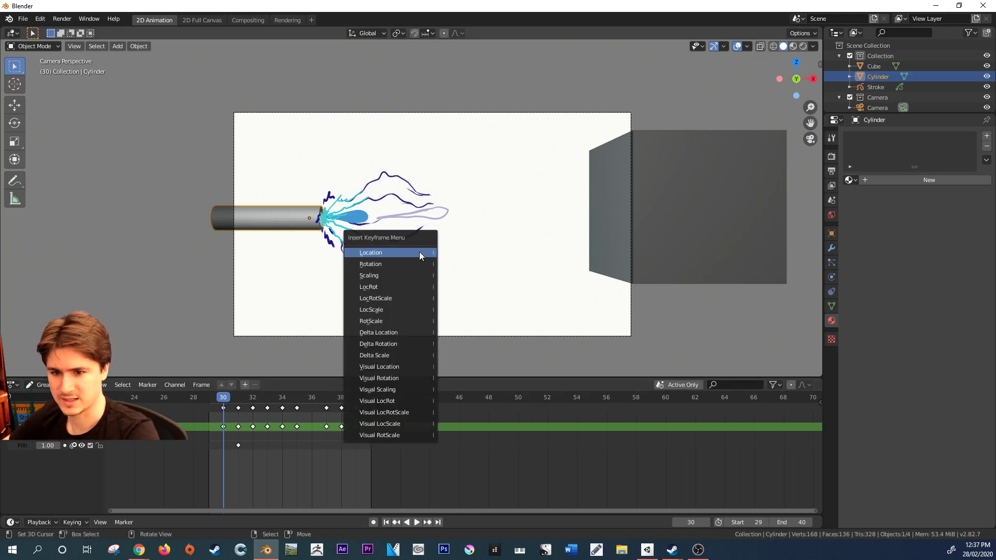
left_click(378, 266)
key("space")
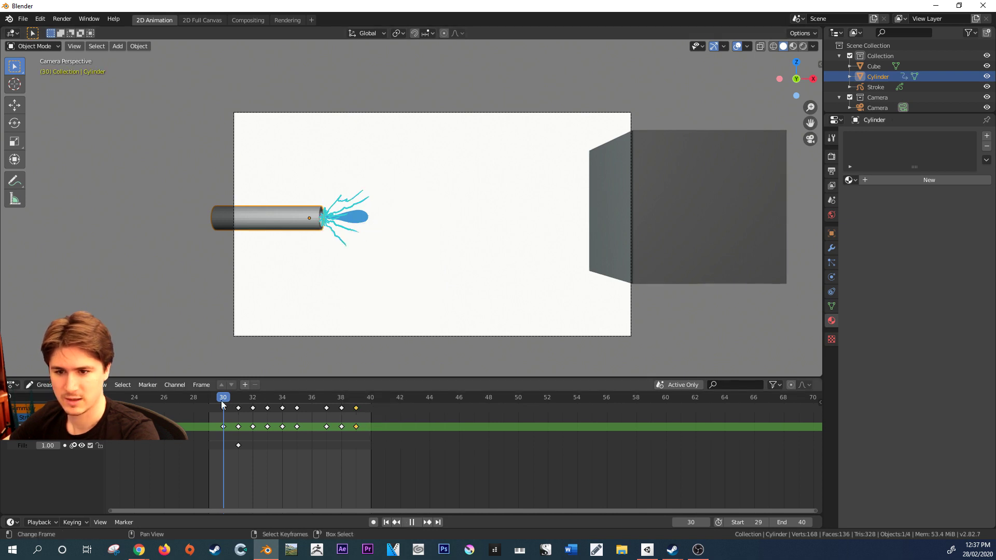
left_click_drag(221, 400, 248, 398)
key("space")
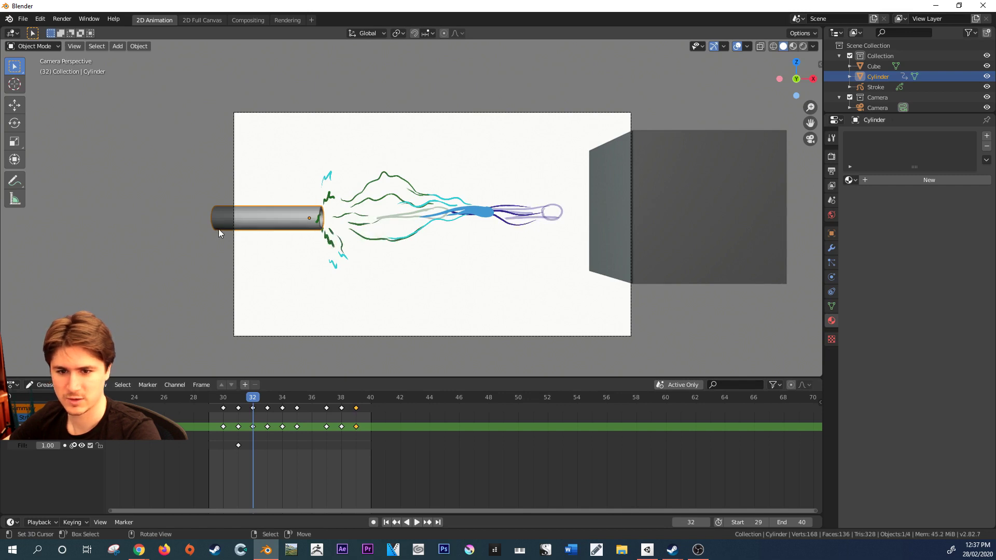
- Make the timeline show all object keyframes and go back to frame 30
left_click(746, 47)
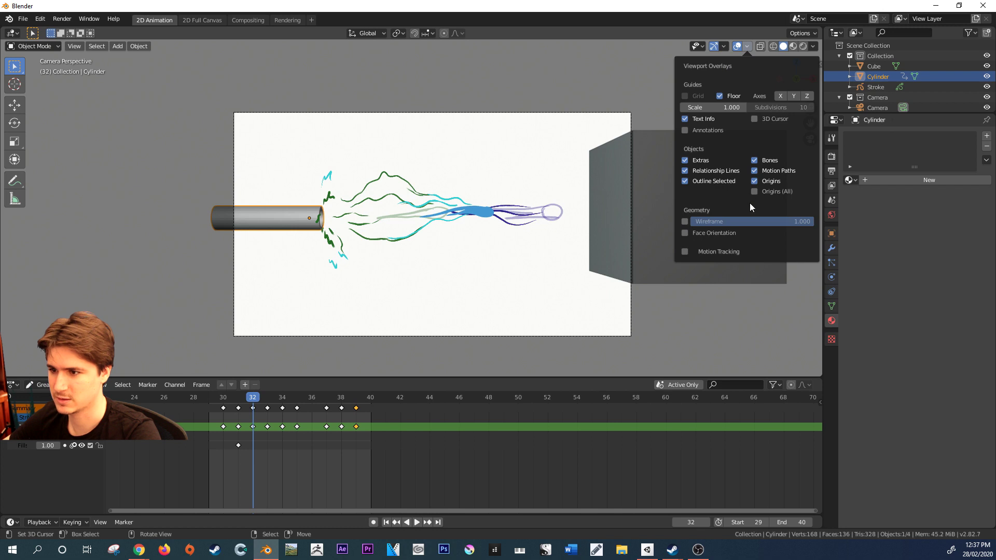
key("w")
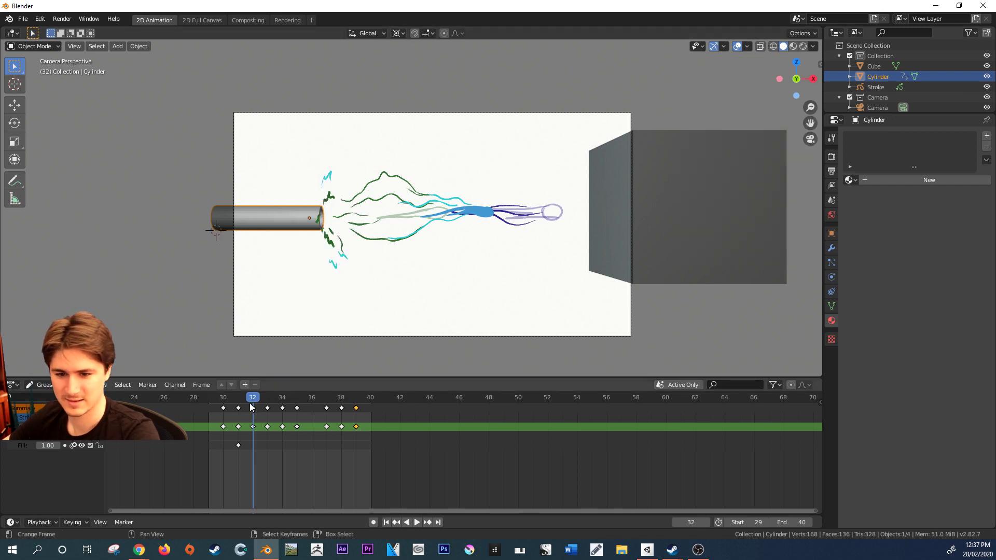
left_click(38, 386)
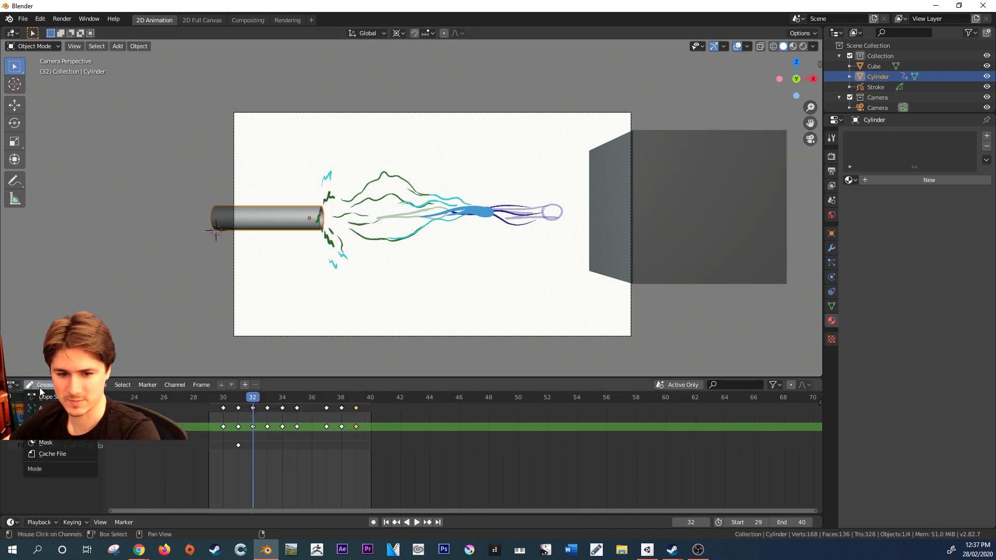
left_click(43, 397)
mouse_move(257, 405)
left_mouse_down()
mouse_move(210, 404)
mouse_move(223, 405)
left_mouse_up()
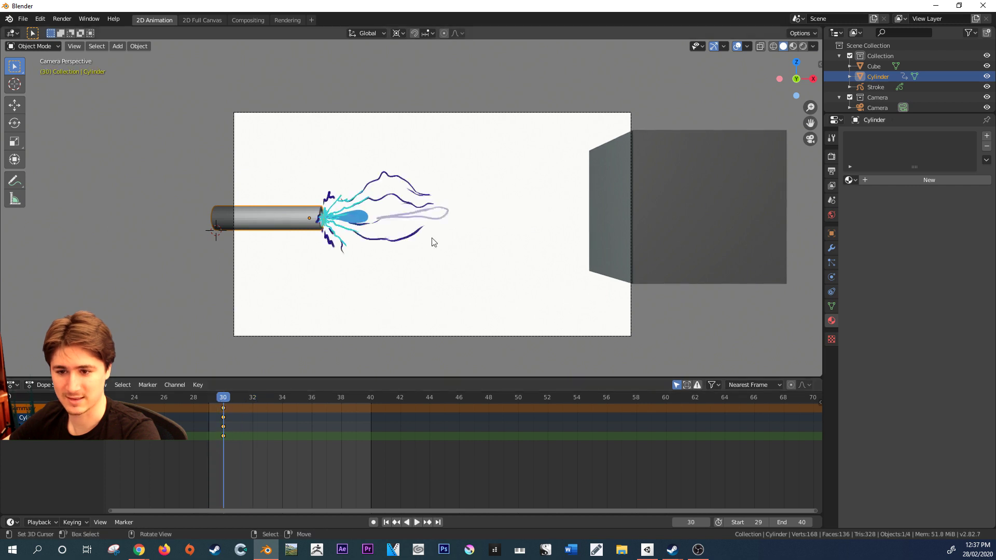
- Key the cylinder's location and rotation at frame 30, then tilt it for recoil and key it again
key("i")
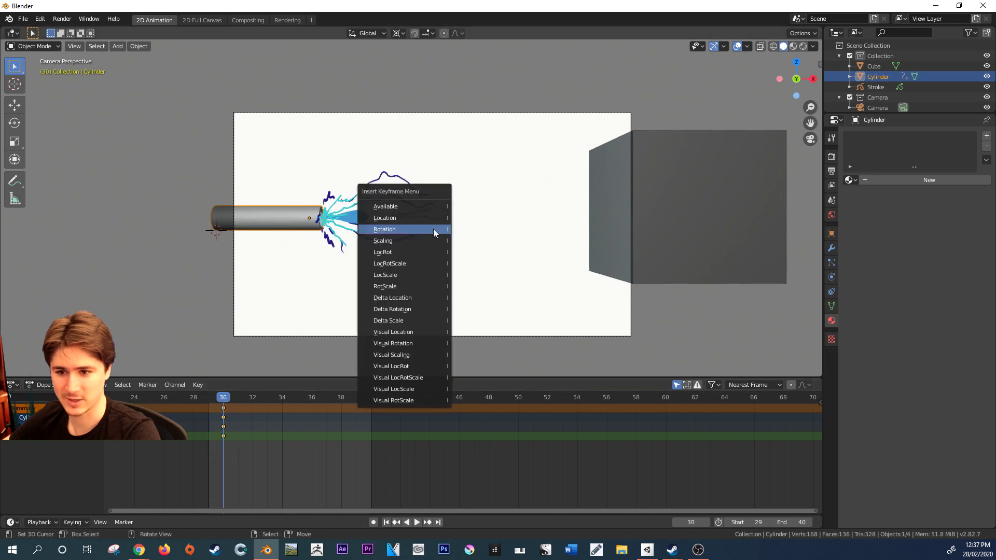
left_click(403, 252)
key("space")
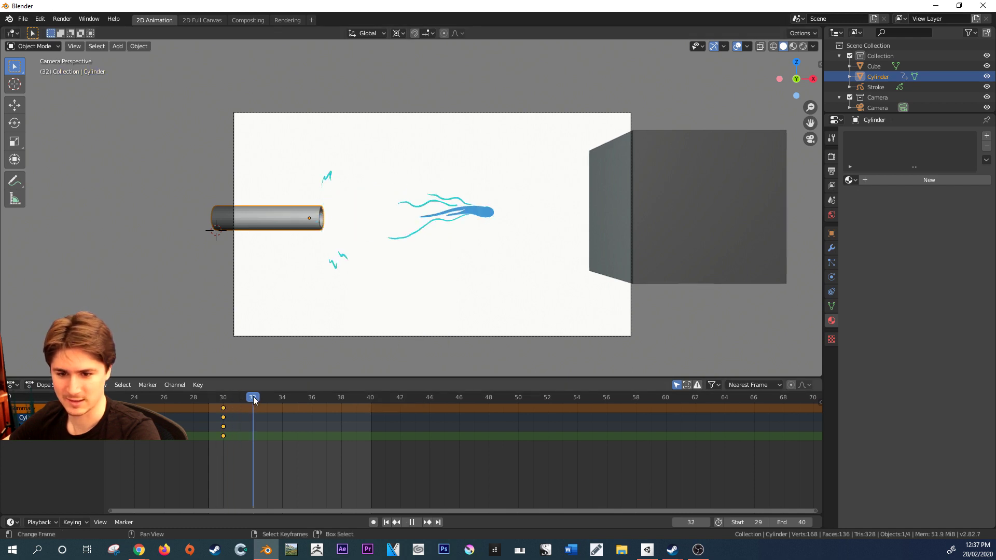
key("space")
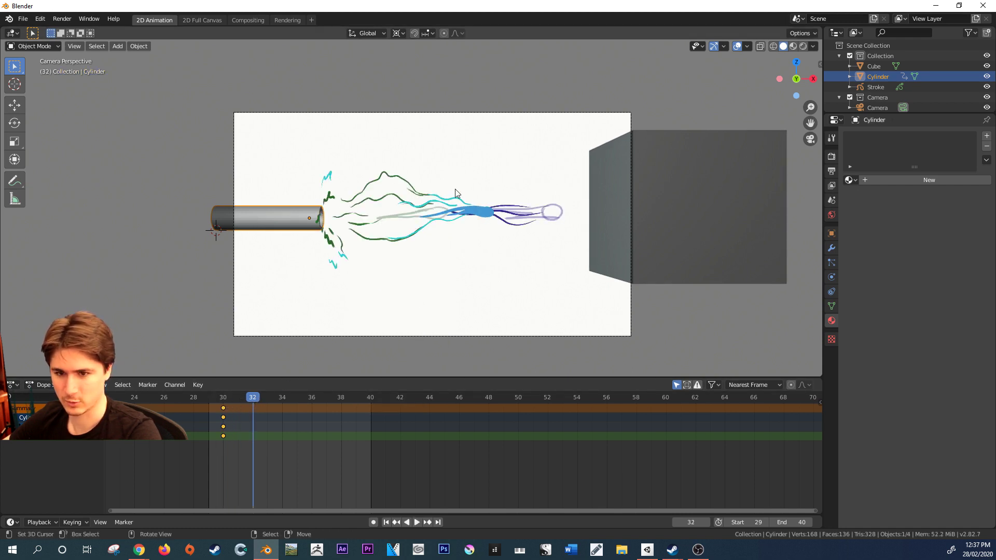
key("r")
left_click(407, 127)
key("i")
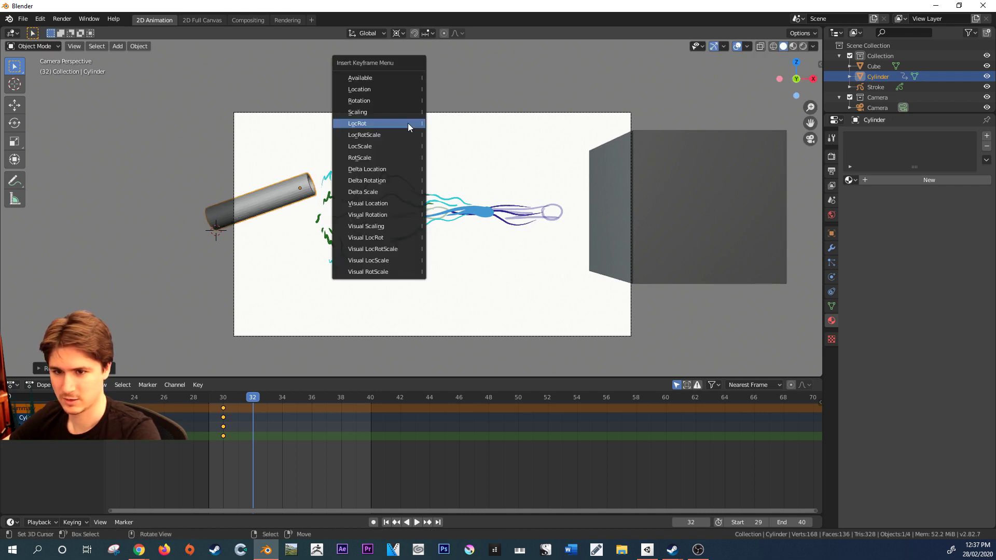
left_click(408, 123)
key("space")
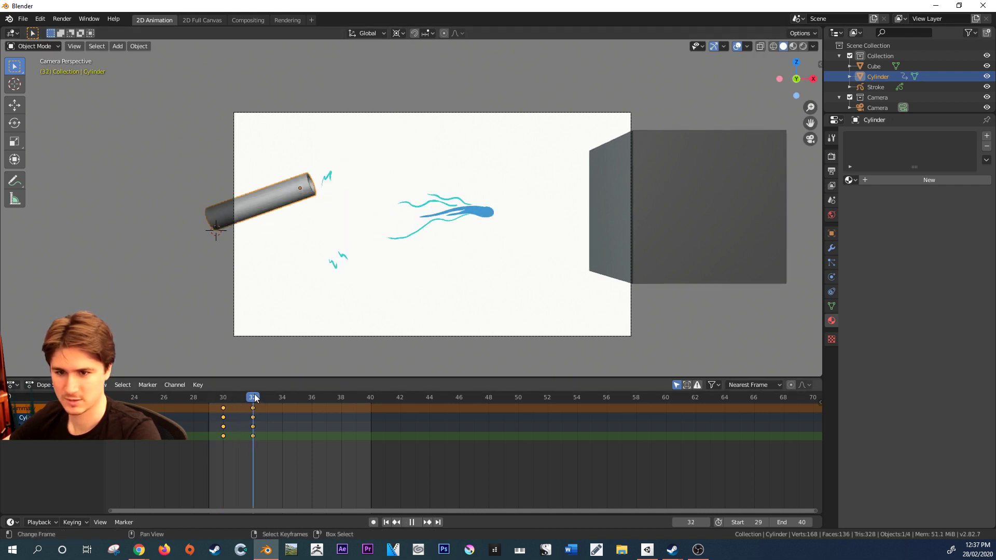
key("space")
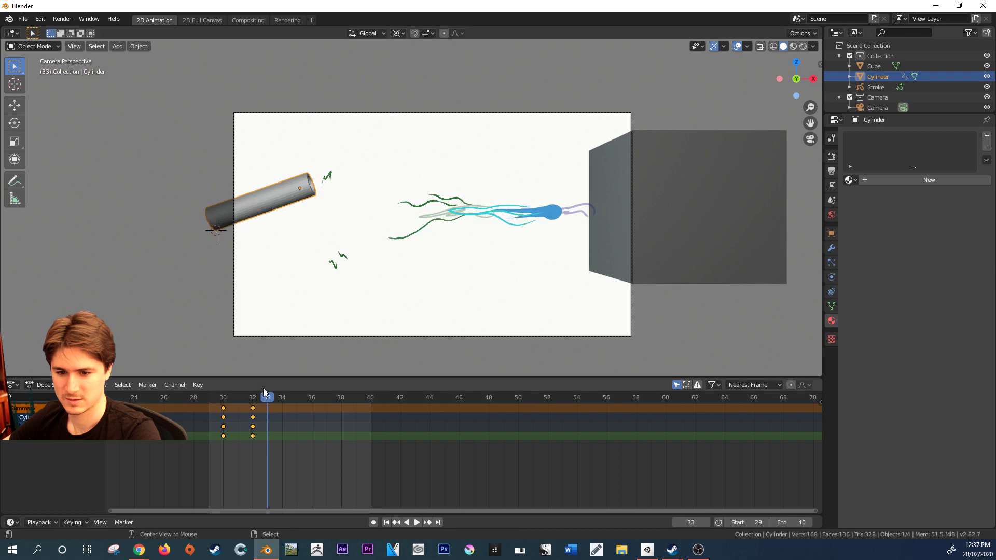
- Duplicate the frame-30 keyframes later so the barrel settles level by frame 36, then replay
left_click(253, 397)
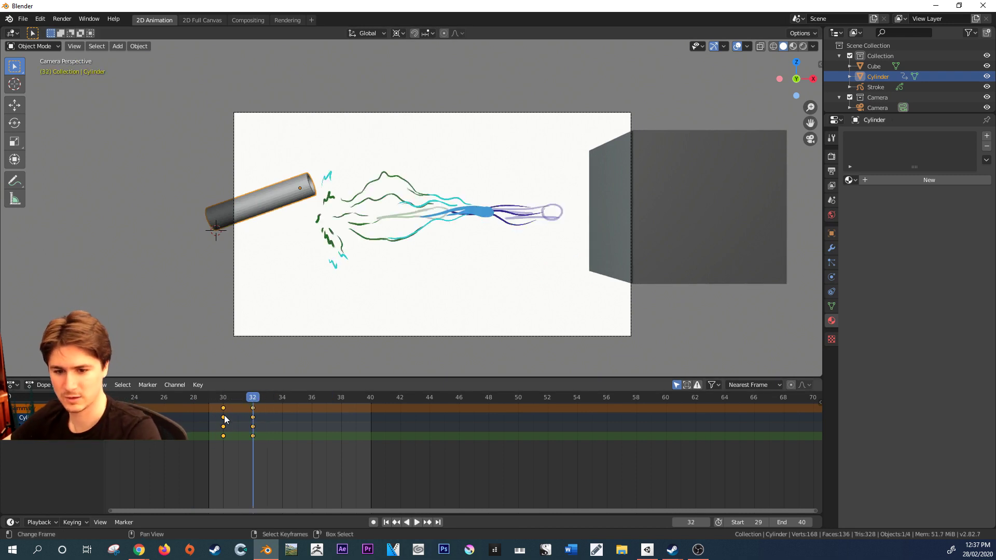
left_click(224, 417)
key("shift+d")
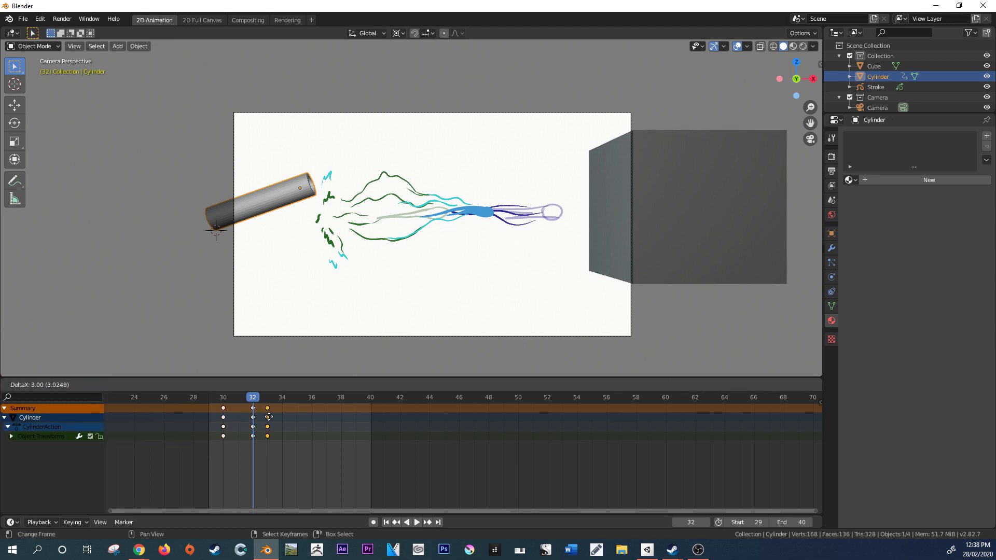
left_click(263, 405)
key("g")
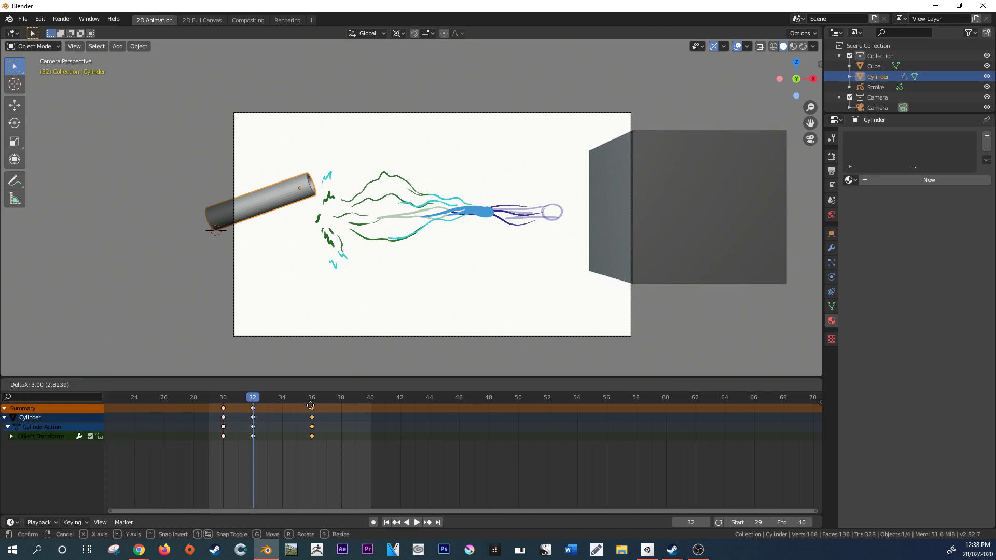
left_click(246, 411)
left_click_drag(249, 398, 198, 401)
key("space")
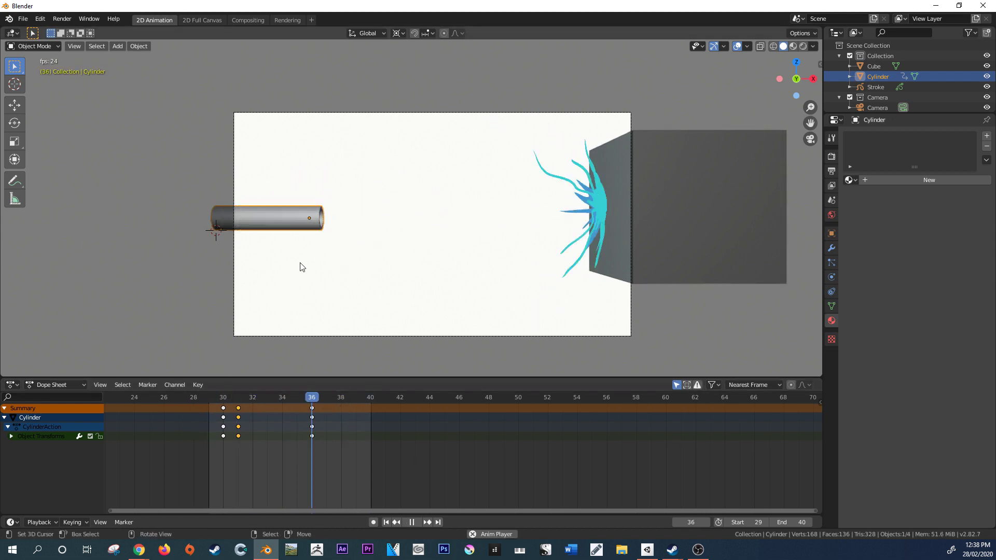
key("space")
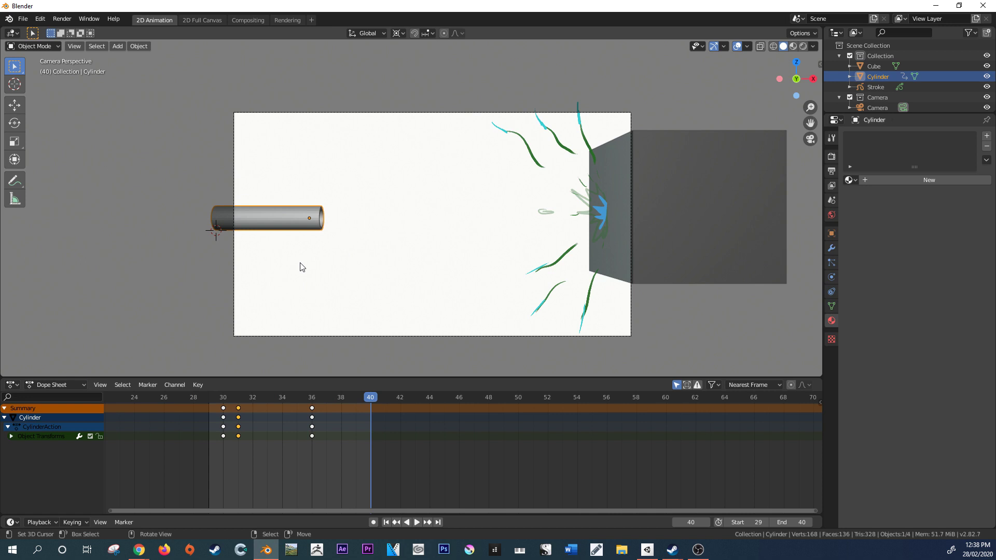
key("space")
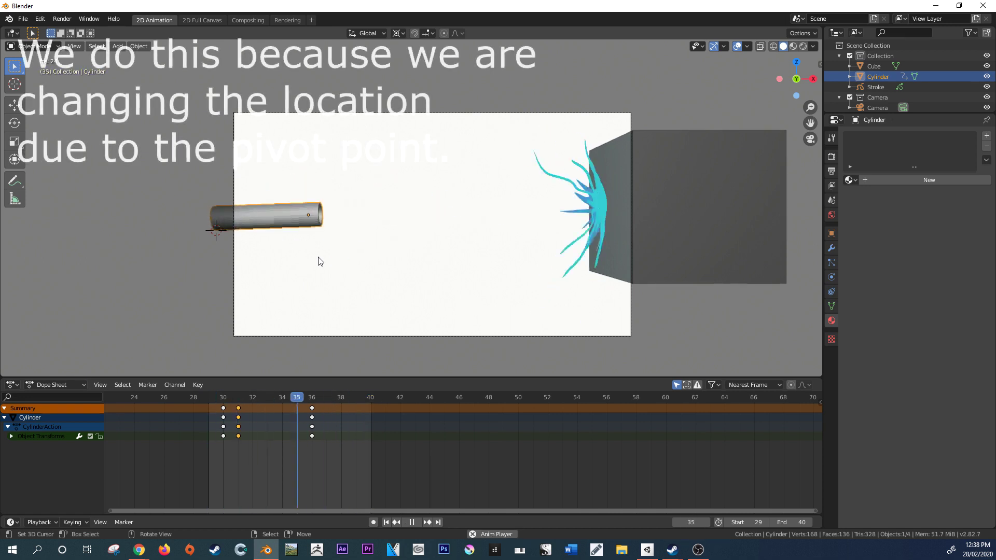
left_click(278, 236)
key("space")
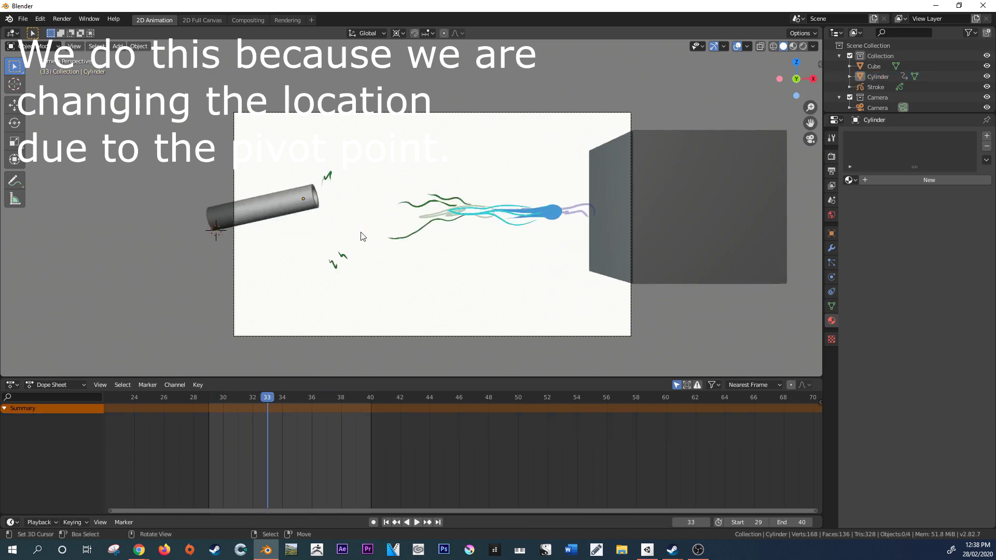
- Add a Glow effect to the Stroke object, preview it rendered, and set radius 49 px, threshold 0.150
left_click(471, 224)
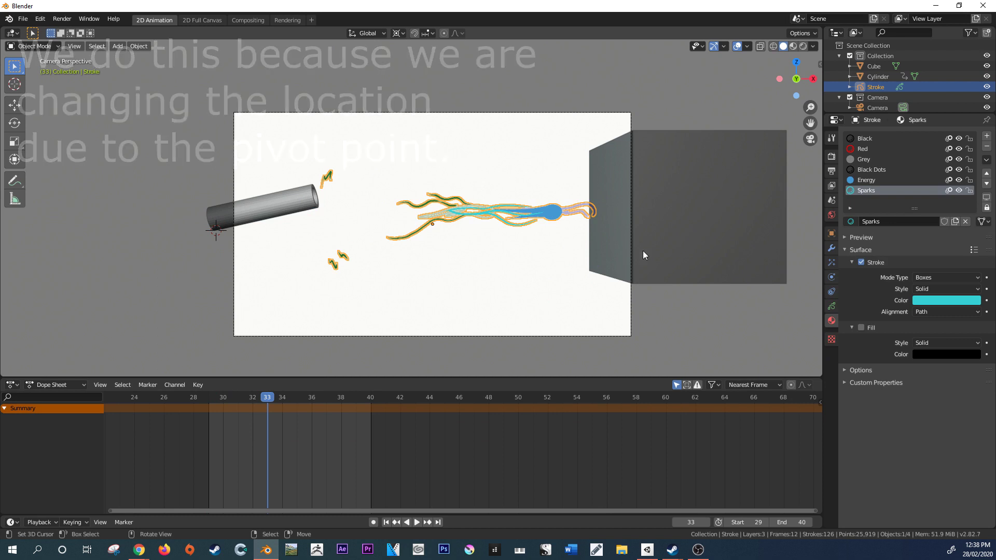
left_click(831, 263)
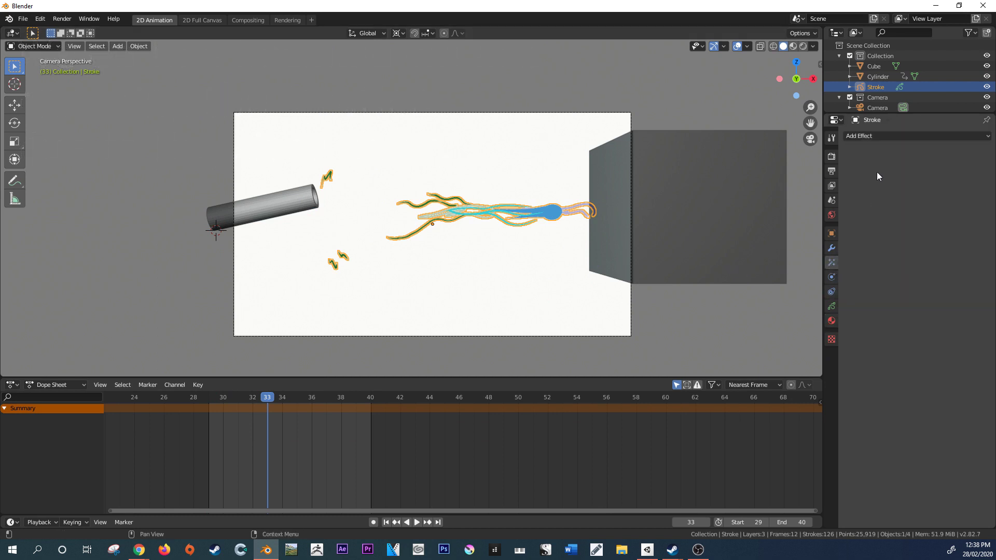
left_click(858, 136)
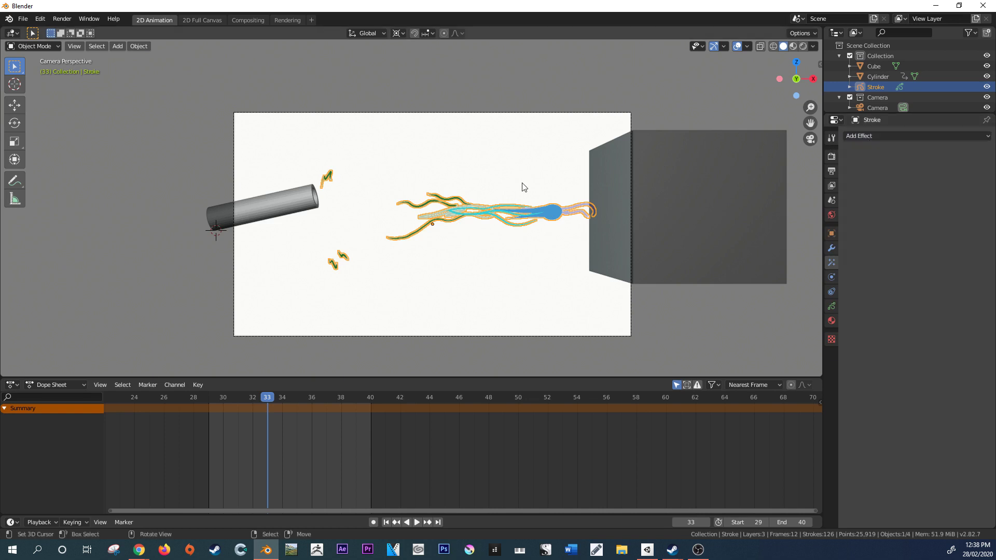
left_click(895, 138)
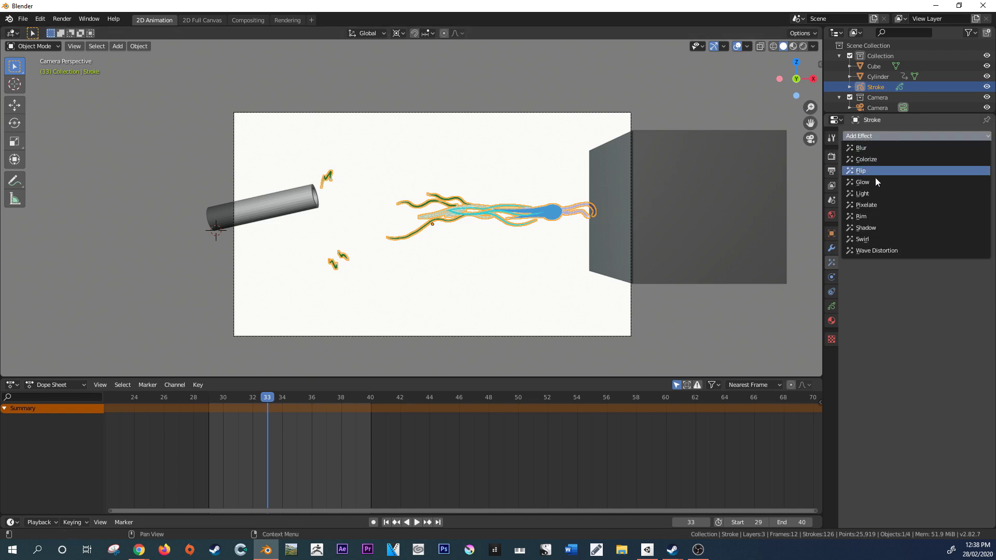
left_click(861, 183)
key("z")
left_click(577, 208)
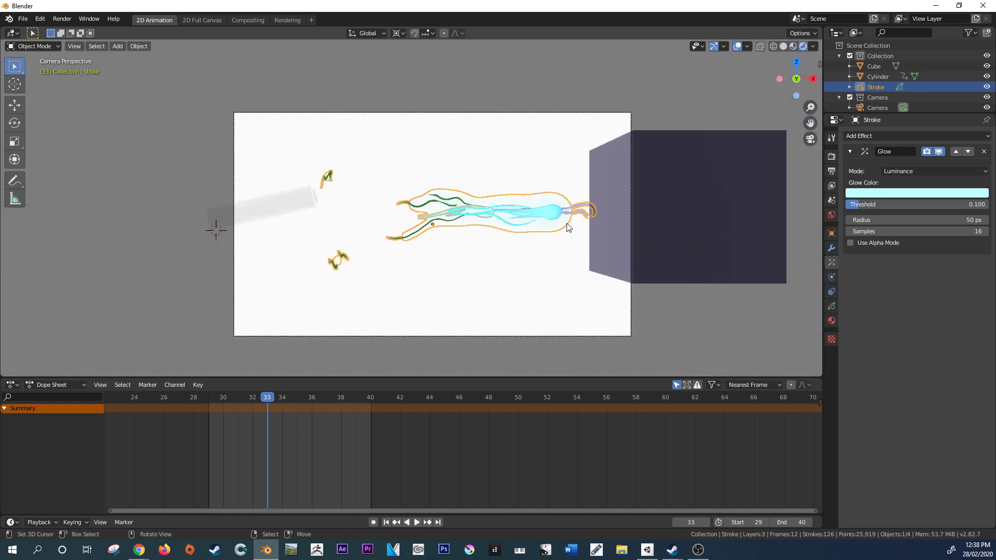
key("alt+a")
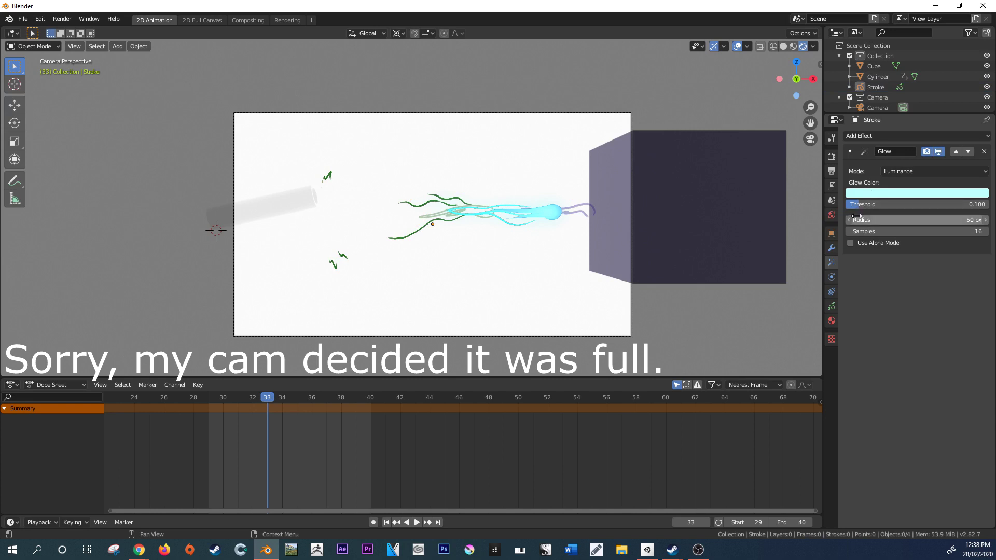
mouse_move(882, 220)
left_mouse_down()
mouse_move(873, 208)
mouse_move(882, 208)
left_mouse_up()
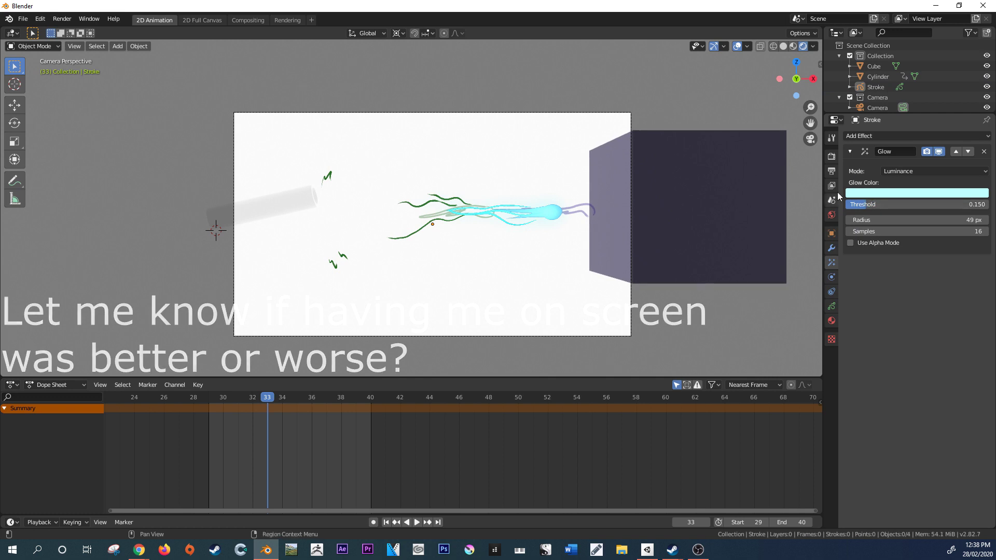
- Turn off onion skinning on the Energy Blast layer and play the animation
left_click(831, 306)
left_click(948, 169)
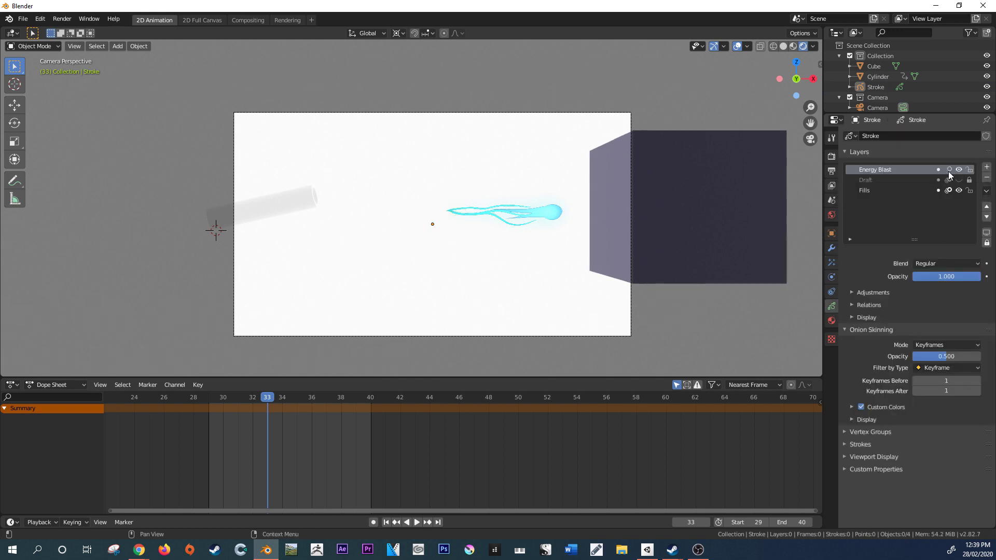
scroll(624, 238, "up", 3)
scroll(624, 237, "down", 4)
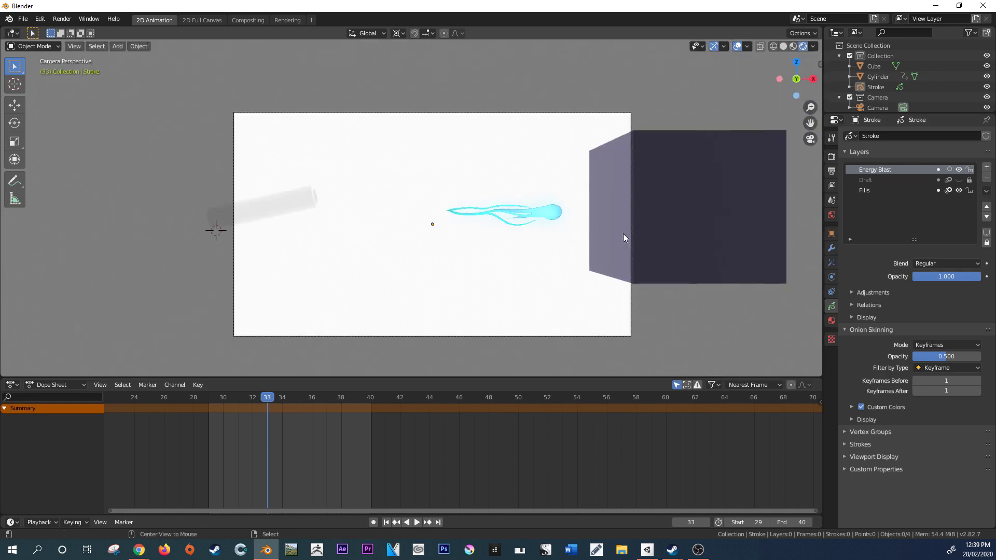
key("space")
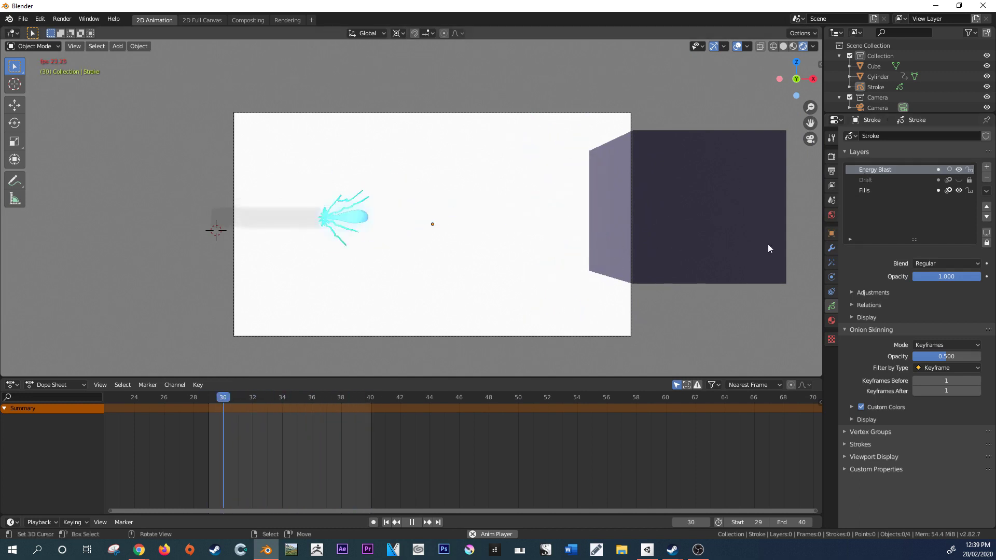
- Add a Wave Distortion effect to the blast strokes and stop at frame 33
left_click(831, 261)
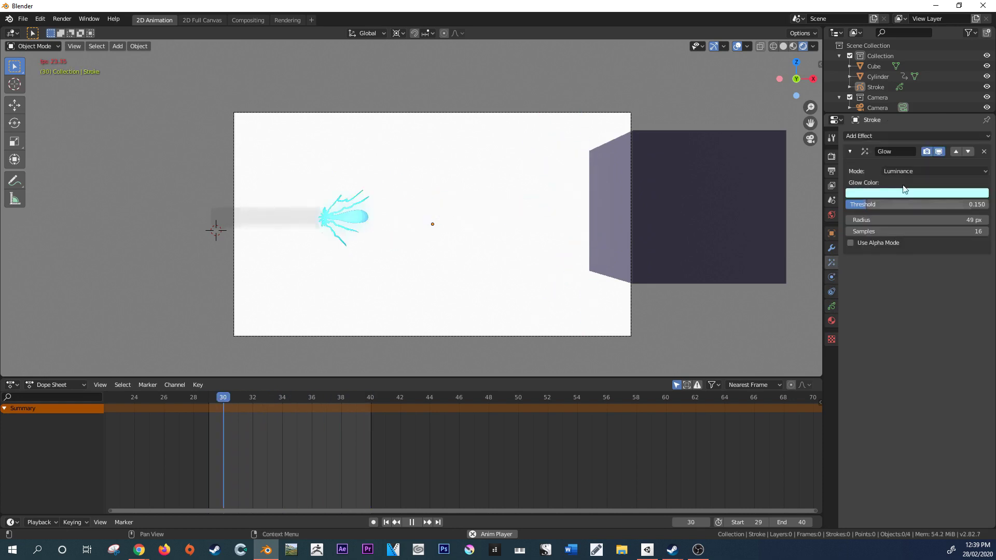
left_click(905, 136)
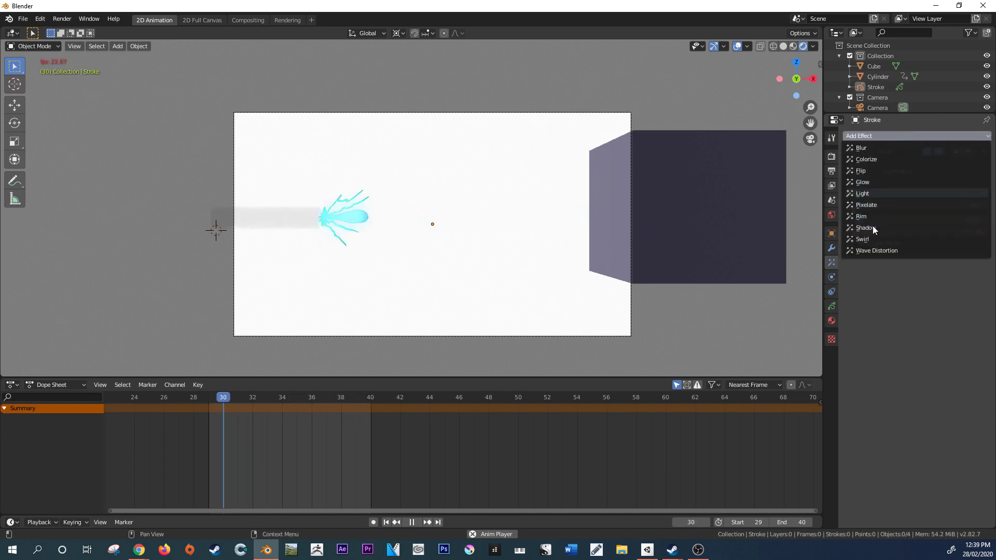
left_click(873, 249)
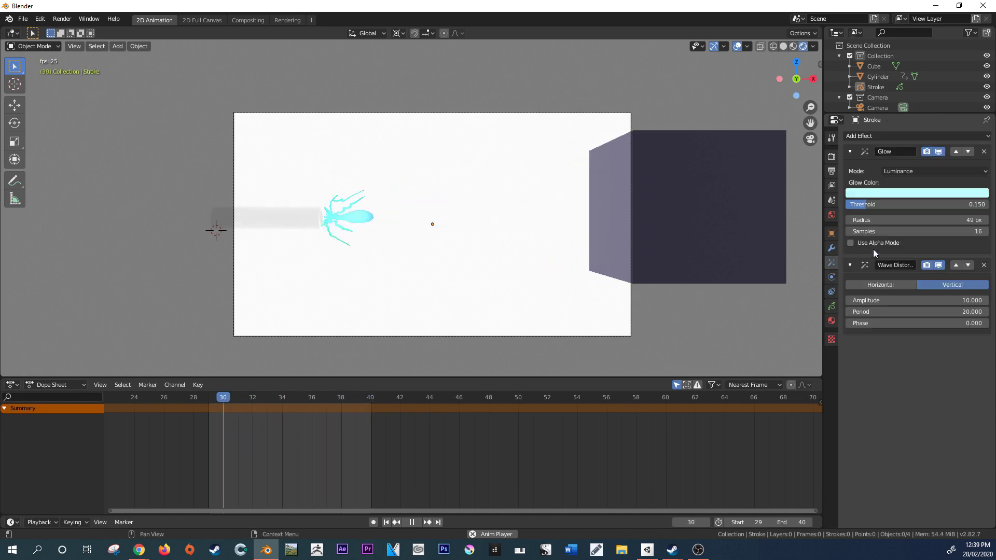
left_click_drag(340, 410, 267, 400)
key("space")
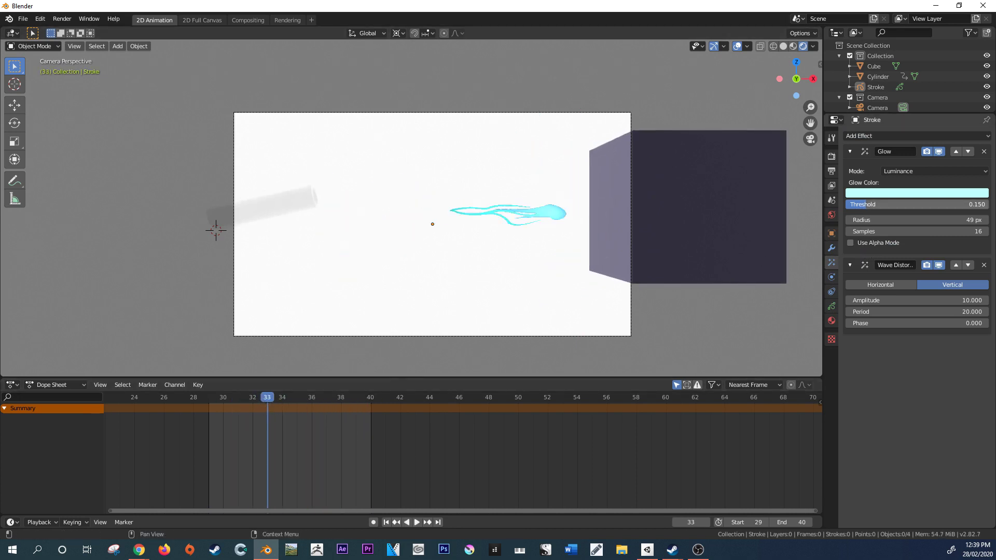
- Set the wave amplitude to 1.000 and preview the distortion
mouse_move(900, 301)
left_mouse_down()
mouse_move(939, 301)
mouse_move(900, 311)
mouse_move(920, 324)
mouse_move(967, 323)
left_mouse_up()
key("space")
double_click(896, 301)
type("1")
key("Return")
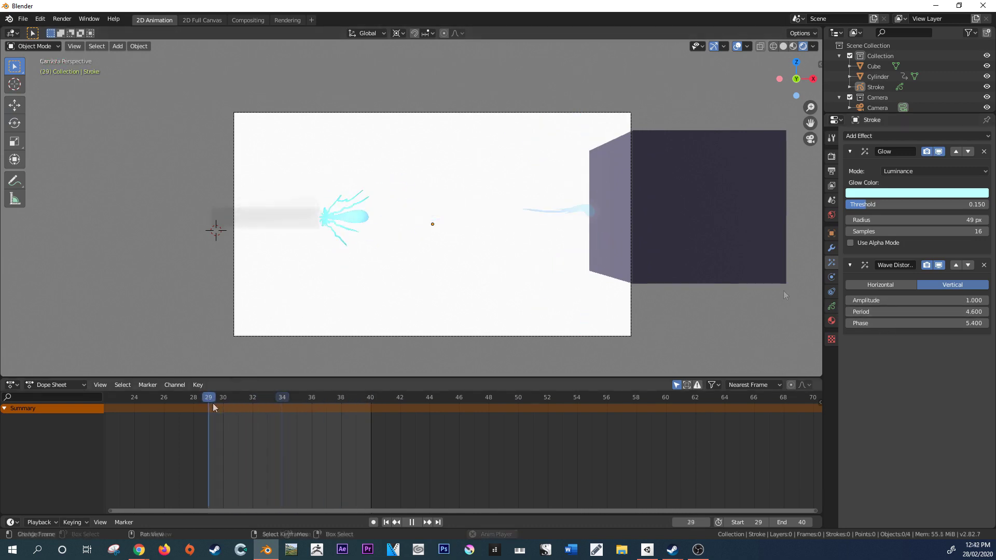
key("Escape")
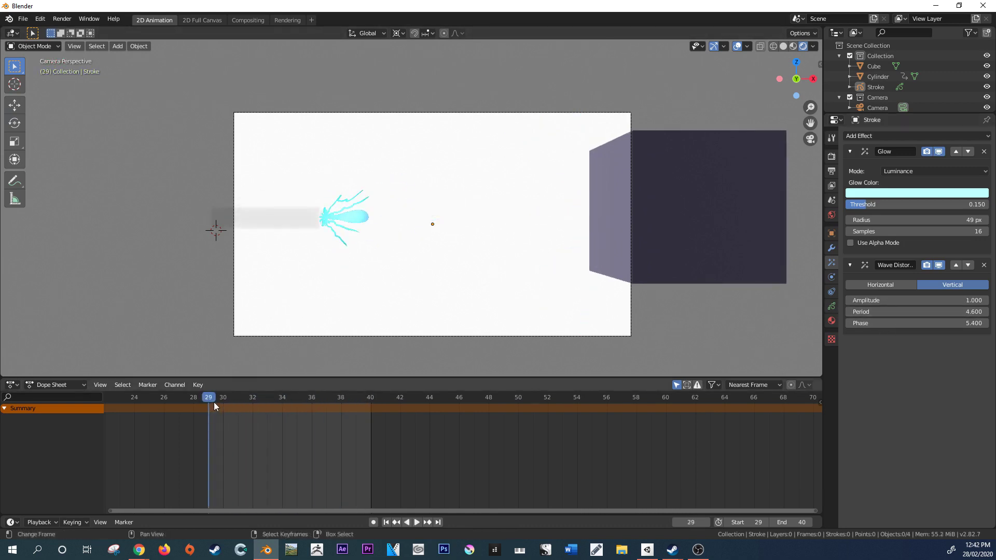